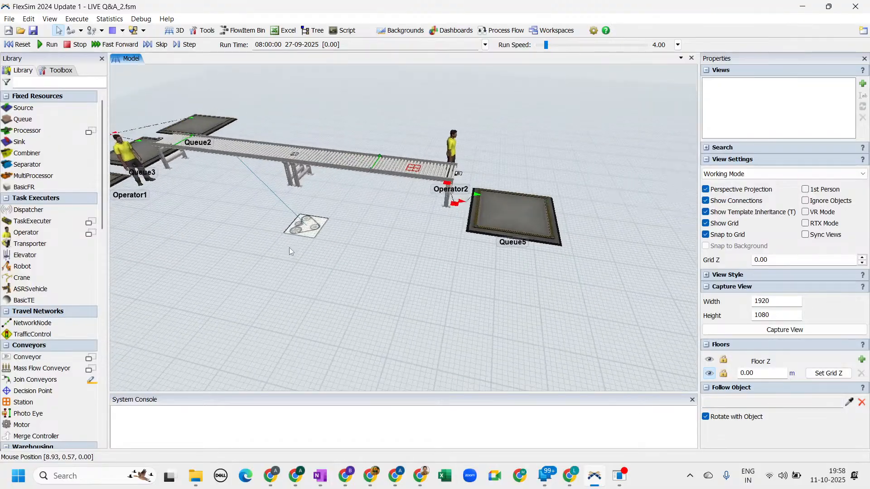
# Step: Examine the conveyor section of the model with its motor, photo eyes, operators and surrounding queues
pyautogui.moveTo(371, 272); pyautogui.dragTo(455, 311)
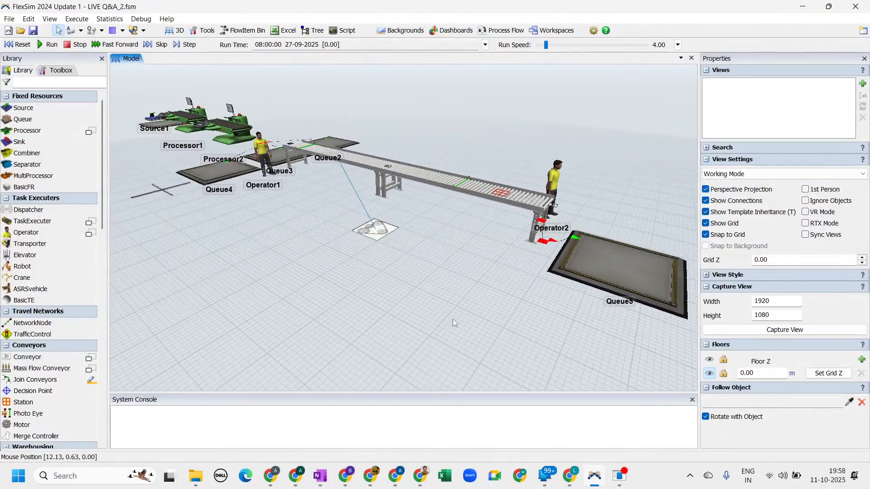
pyautogui.scroll(3, 453, 319)
pyautogui.moveTo(445, 311); pyautogui.dragTo(454, 309, button='right')
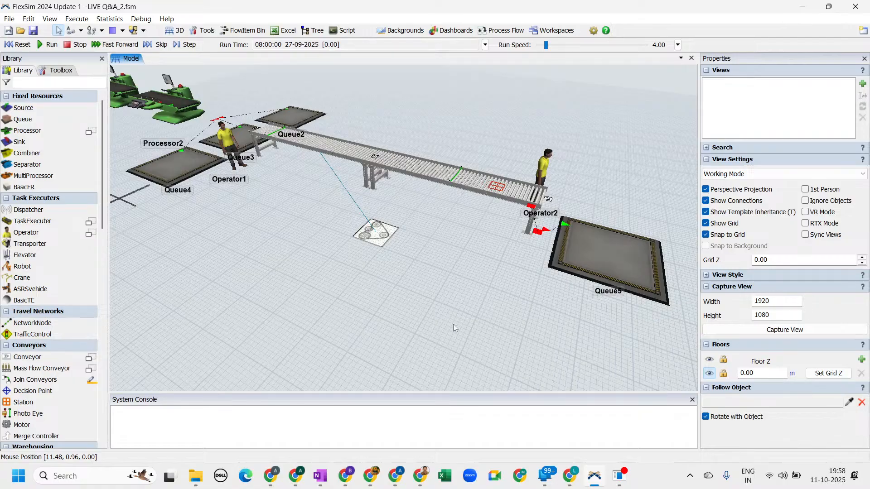
pyautogui.moveTo(453, 325); pyautogui.dragTo(445, 325, button='right')
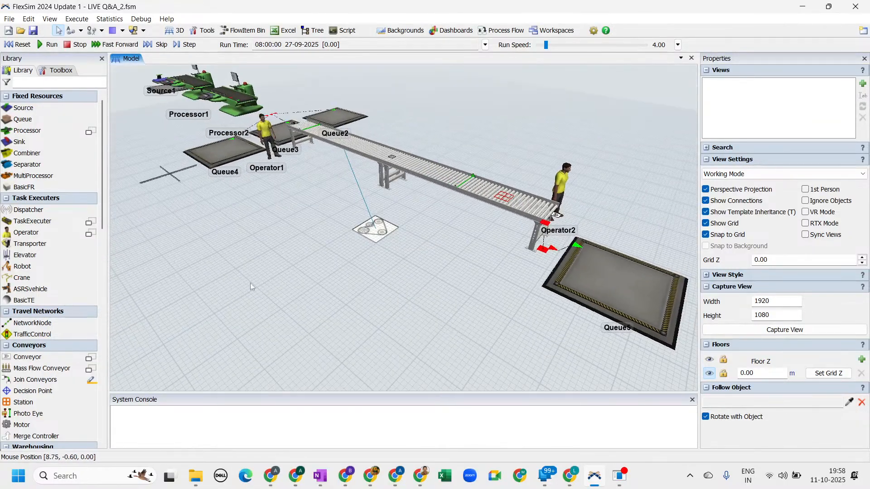
pyautogui.moveTo(243, 246); pyautogui.dragTo(246, 247, button='right')
pyautogui.moveTo(246, 251); pyautogui.dragTo(337, 273)
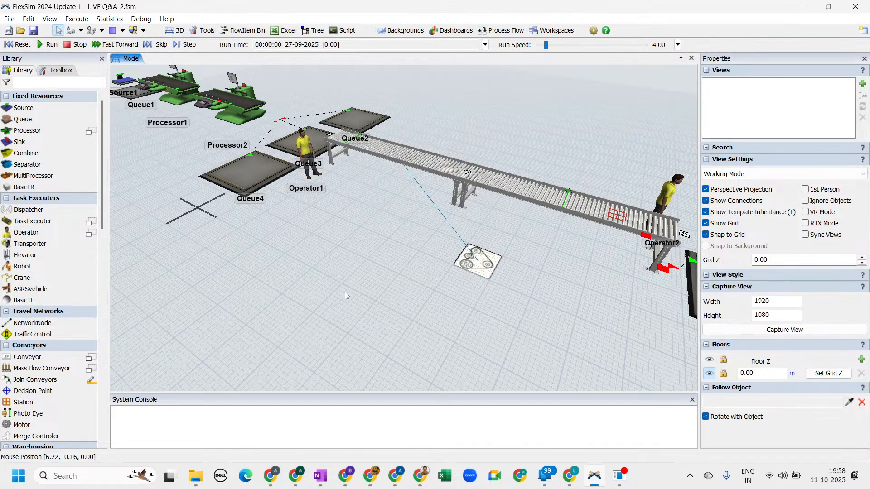
pyautogui.moveTo(347, 238); pyautogui.dragTo(401, 280)
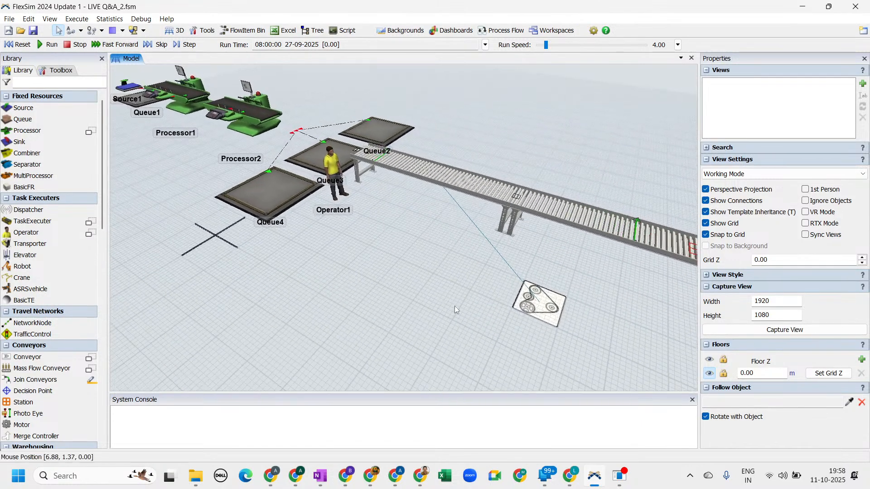
pyautogui.moveTo(455, 306)
pyautogui.mouseDown(button='right')
pyautogui.moveTo(445, 301)
pyautogui.moveTo(457, 310)
pyautogui.mouseUp(button='right')
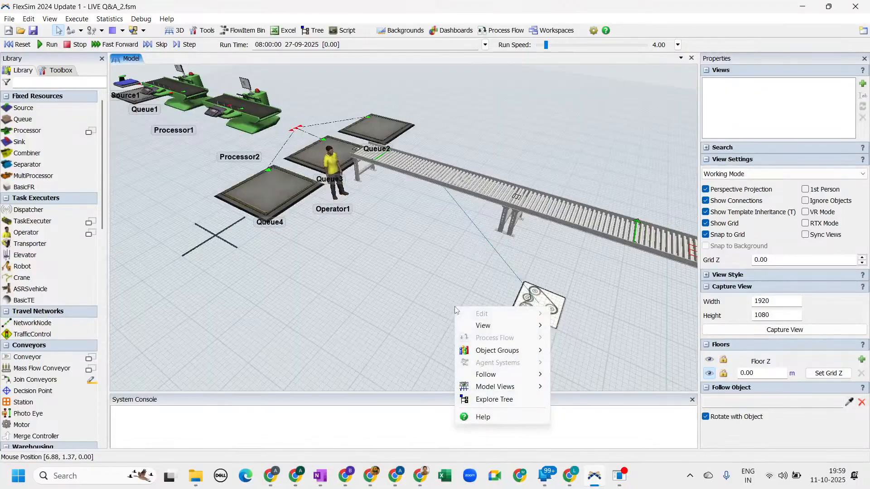
pyautogui.click(443, 309)
pyautogui.scroll(3, 447, 311)
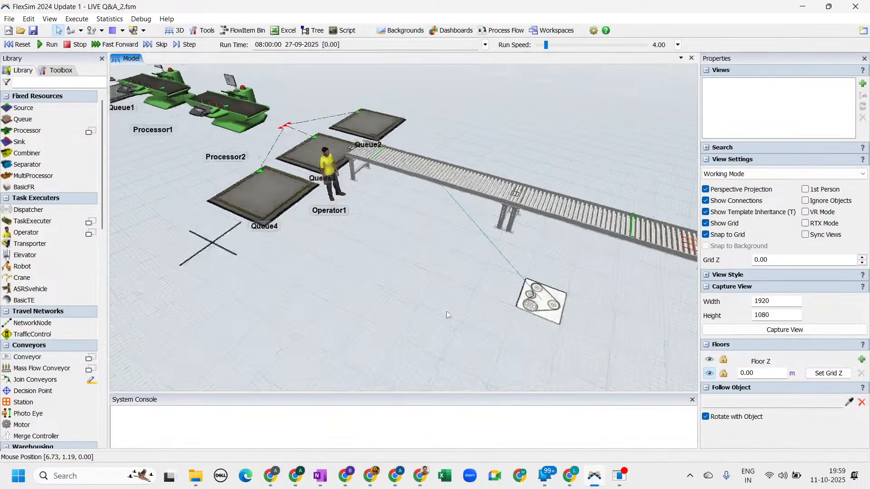
pyautogui.moveTo(450, 314); pyautogui.dragTo(246, 225)
pyautogui.scroll(-3, 348, 309)
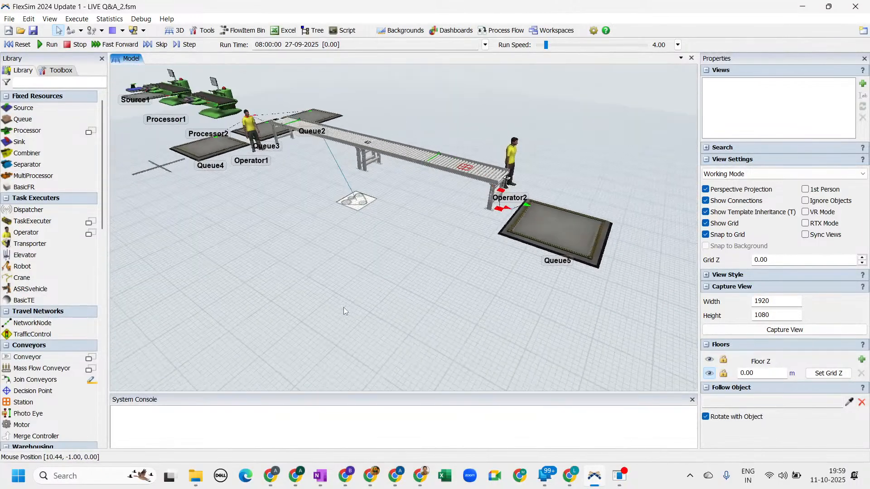
pyautogui.moveTo(292, 249); pyautogui.dragTo(403, 311)
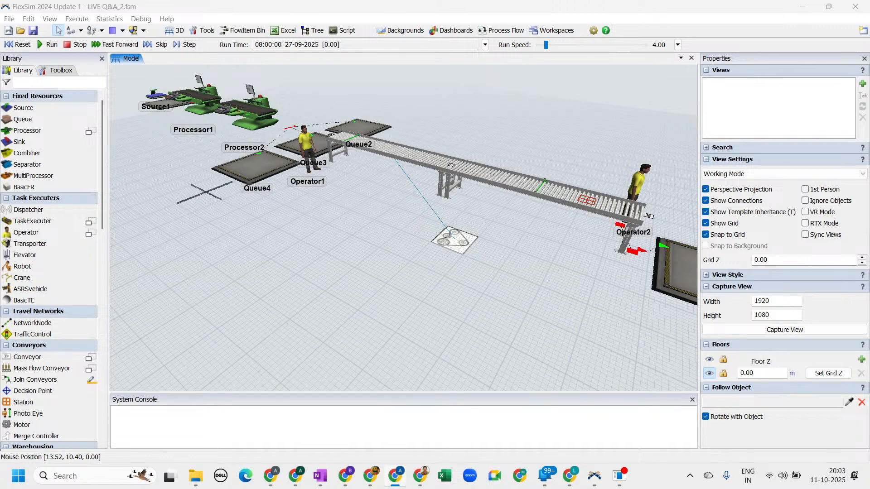
# Step: Examine the whole line from Source1 through both processors and the three parallel queues to the conveyor and Queue5
pyautogui.moveTo(244, 227); pyautogui.dragTo(346, 285, button='right')
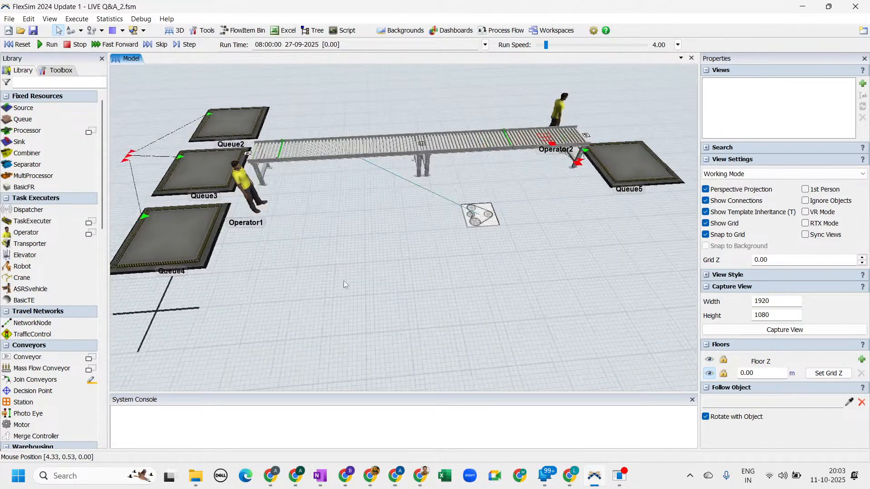
pyautogui.moveTo(344, 281); pyautogui.dragTo(729, 297)
pyautogui.moveTo(316, 288); pyautogui.dragTo(589, 294)
pyautogui.scroll(-4, 135, 260)
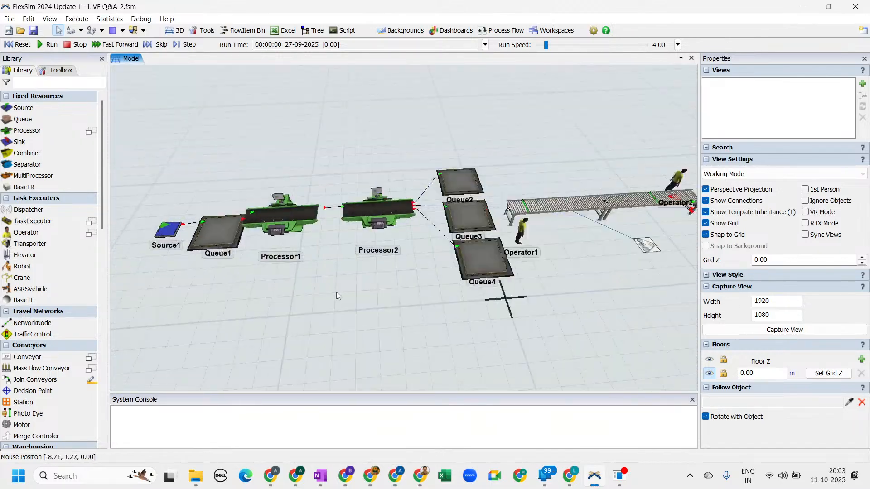
pyautogui.moveTo(337, 292); pyautogui.dragTo(187, 307)
pyautogui.scroll(5, 414, 240)
pyautogui.moveTo(518, 306); pyautogui.dragTo(502, 302, button='right')
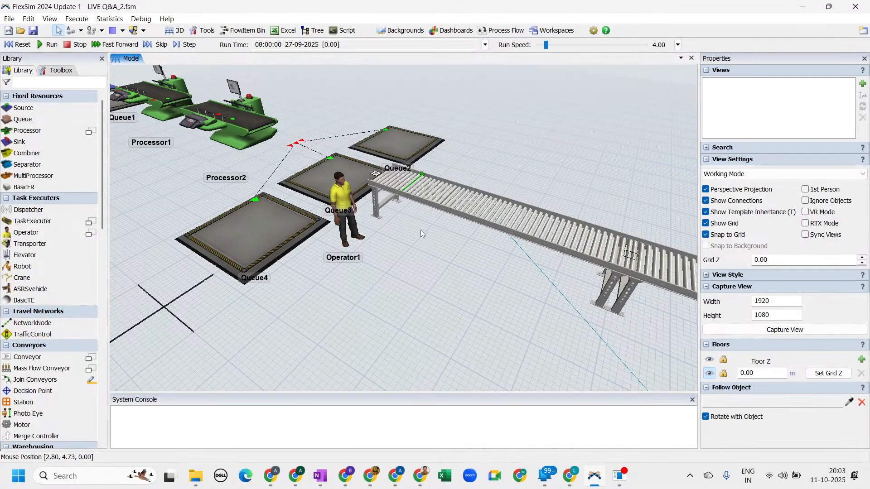
pyautogui.moveTo(442, 328); pyautogui.dragTo(161, 194)
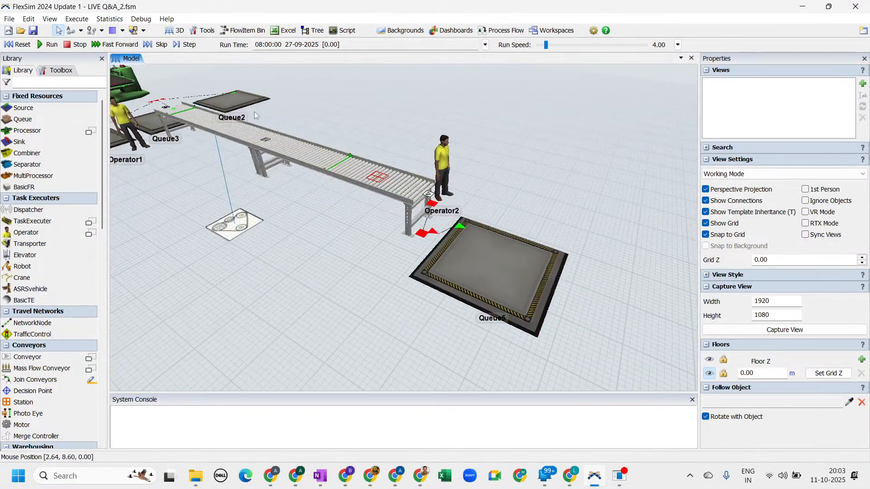
pyautogui.moveTo(257, 284); pyautogui.dragTo(456, 276, button='right')
pyautogui.moveTo(455, 276); pyautogui.dragTo(596, 257)
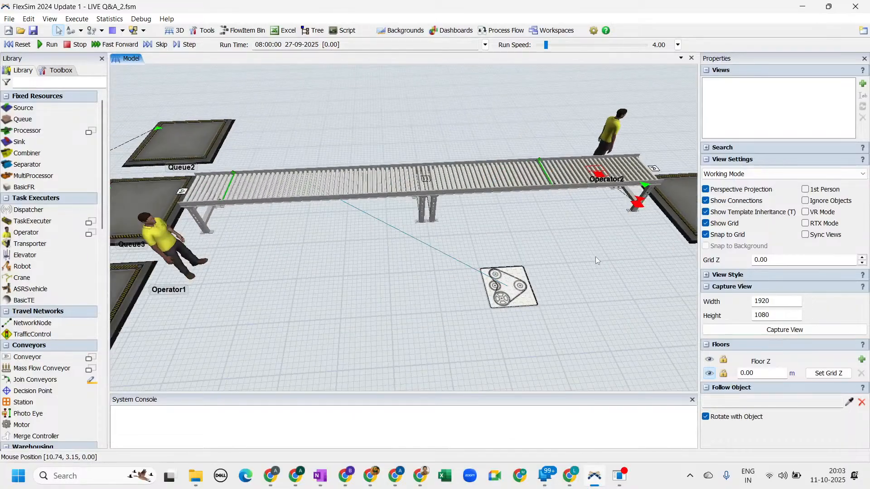
pyautogui.scroll(-5, 596, 257)
pyautogui.moveTo(589, 262); pyautogui.dragTo(565, 262, button='right')
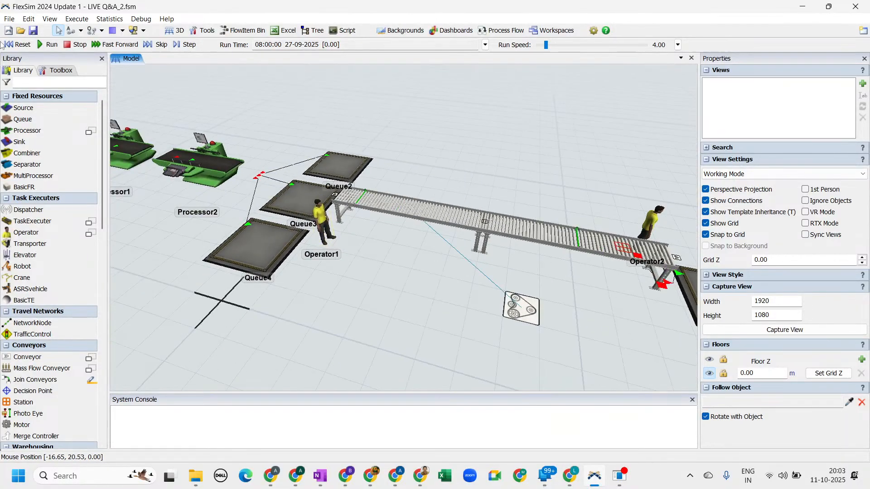
# Step: Run the simulation at a run speed of 42.40 and follow the items from the source through the processors to the conveyor
pyautogui.click(49, 45)
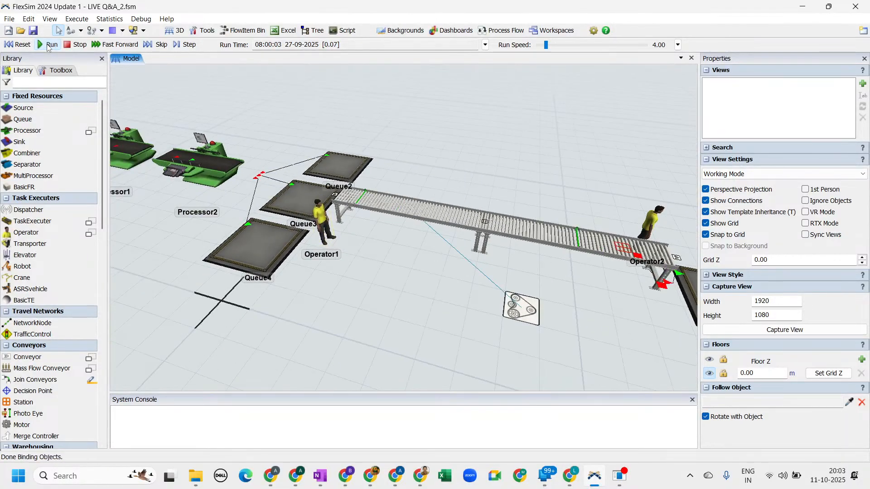
pyautogui.moveTo(546, 45); pyautogui.dragTo(553, 46)
pyautogui.moveTo(380, 324); pyautogui.dragTo(686, 377)
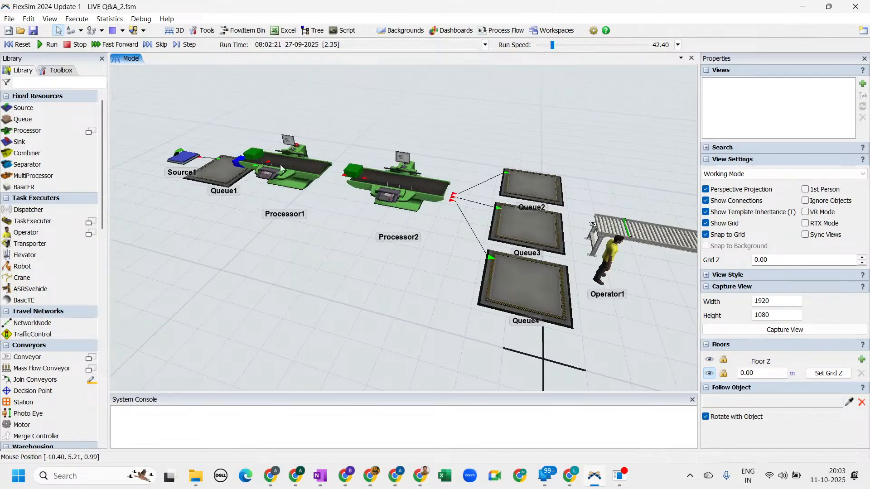
pyautogui.moveTo(234, 229); pyautogui.dragTo(257, 272, button='right')
pyautogui.moveTo(257, 274); pyautogui.dragTo(425, 298)
pyautogui.scroll(5, 410, 234)
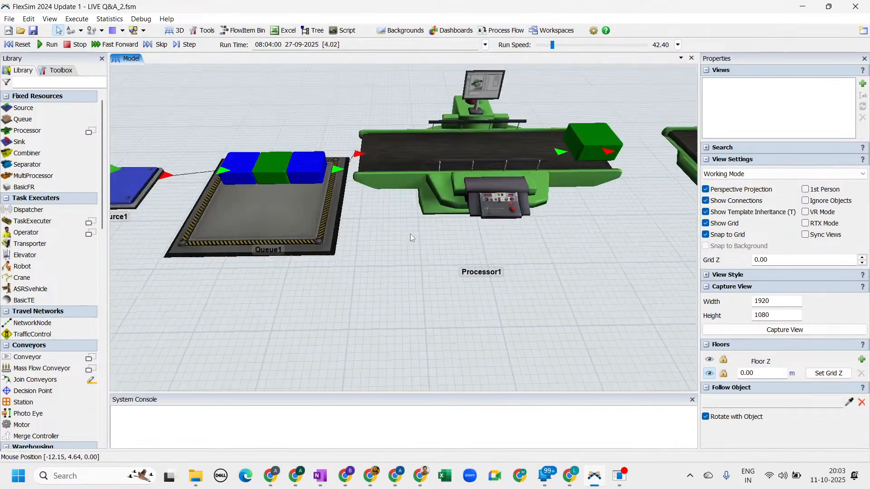
pyautogui.moveTo(407, 288); pyautogui.dragTo(400, 288, button='right')
pyautogui.moveTo(429, 302); pyautogui.dragTo(238, 229)
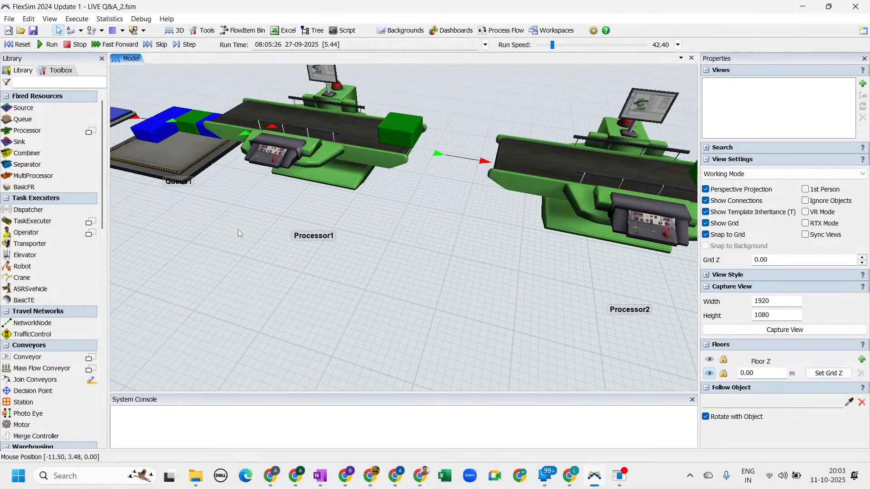
pyautogui.scroll(-6, 249, 238)
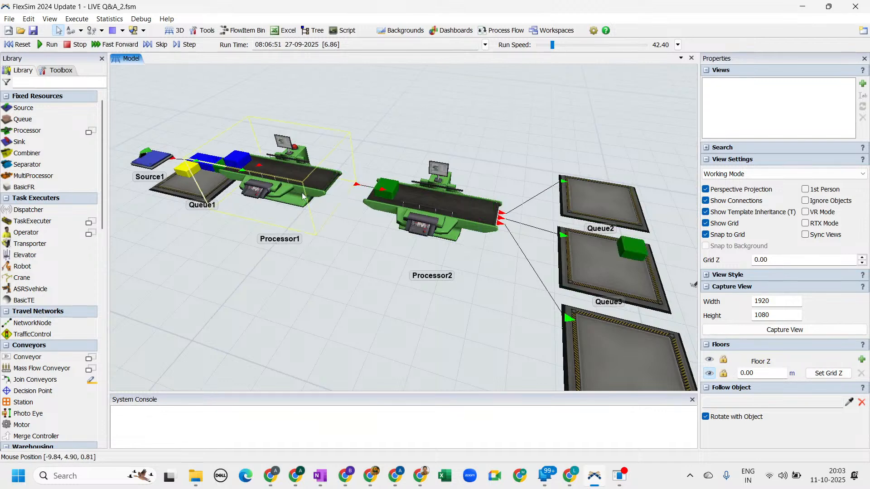
pyautogui.moveTo(448, 305); pyautogui.dragTo(374, 261)
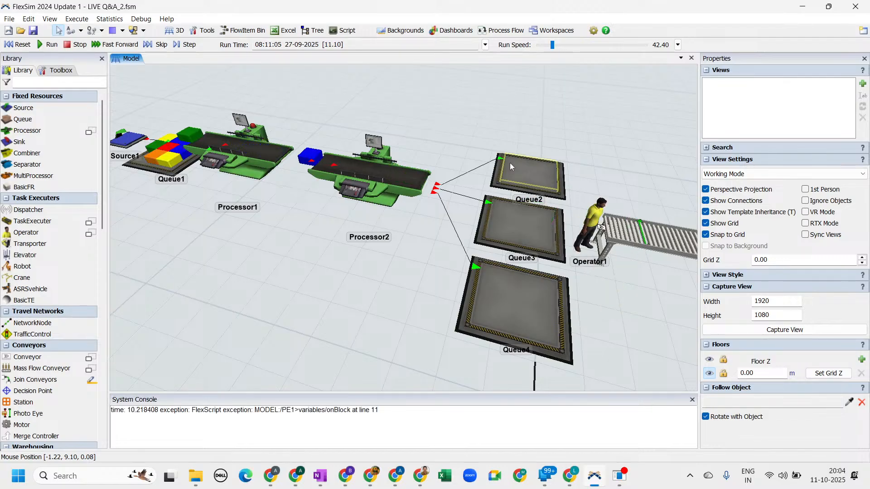
pyautogui.moveTo(411, 333); pyautogui.dragTo(358, 300)
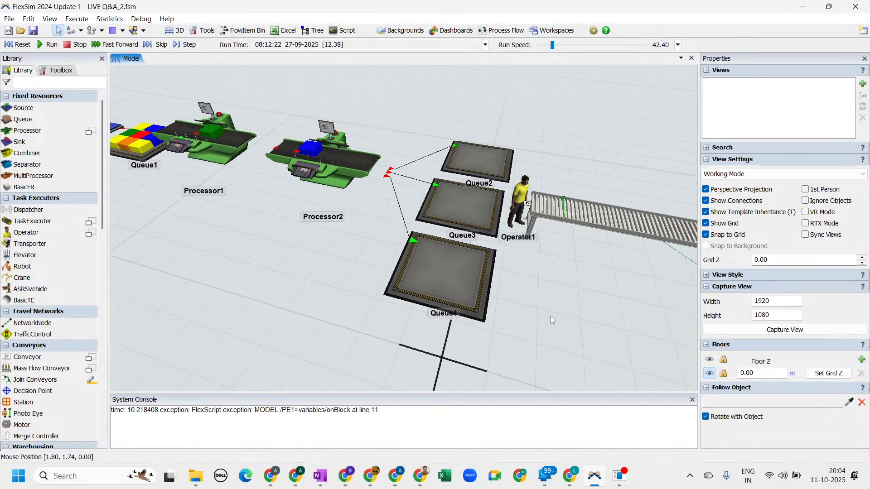
pyautogui.moveTo(551, 316); pyautogui.dragTo(299, 260)
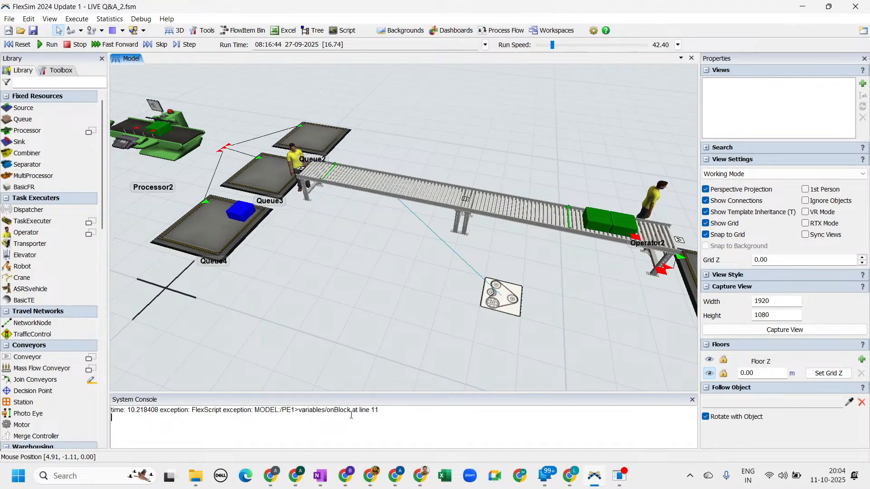
# Step: Inspect the On Block Stop Motor trigger of photo eye PE1 while the simulation runs
pyautogui.click(571, 224)
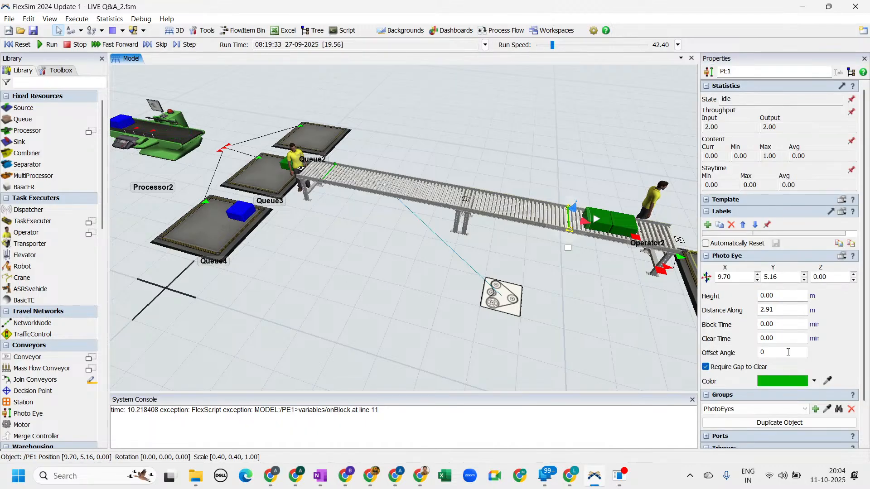
pyautogui.scroll(-3, 802, 385)
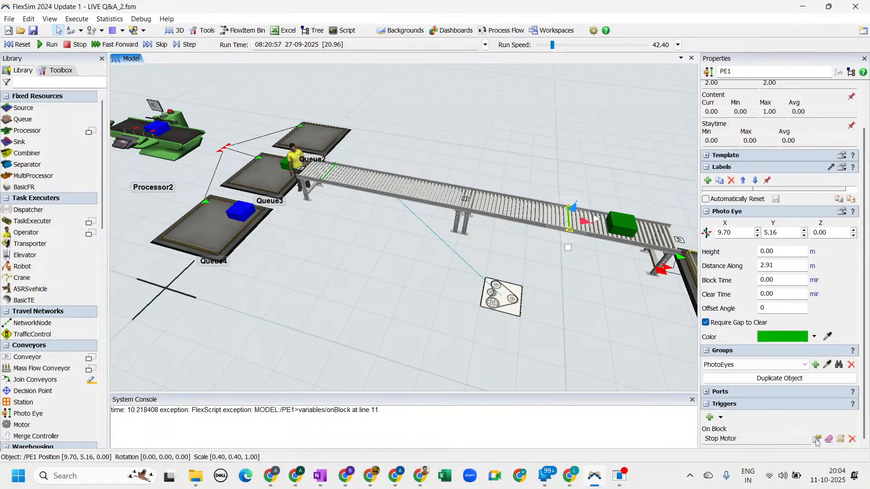
pyautogui.click(818, 442)
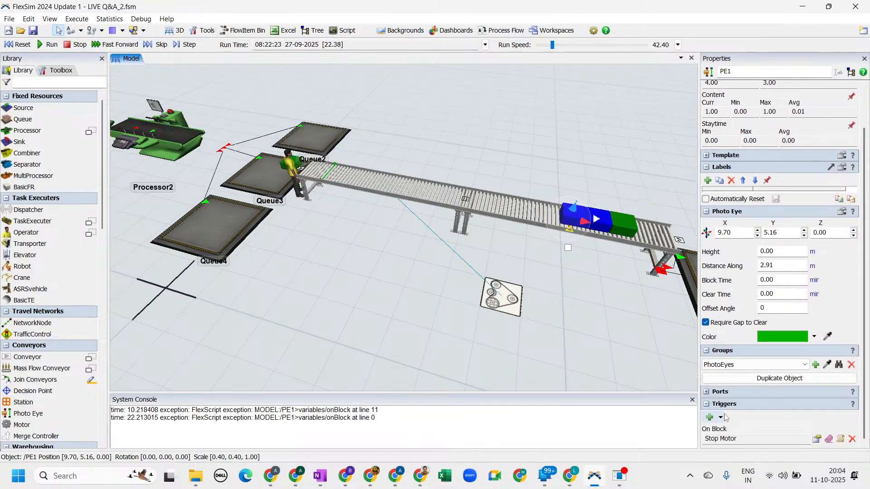
pyautogui.click(543, 351)
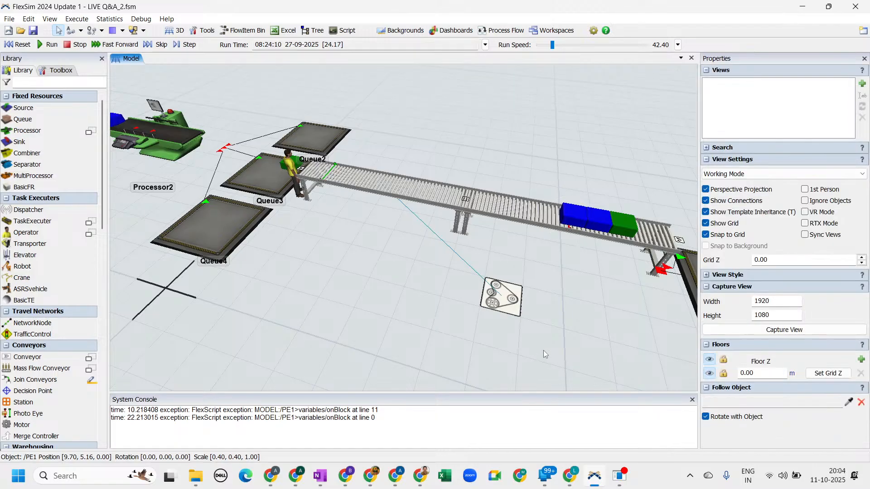
# Step: Reset the simulation and assign Motor1 as the motor in photo eye PE1's On Block Stop Motor trigger
pyautogui.click(22, 45)
pyautogui.click(576, 238)
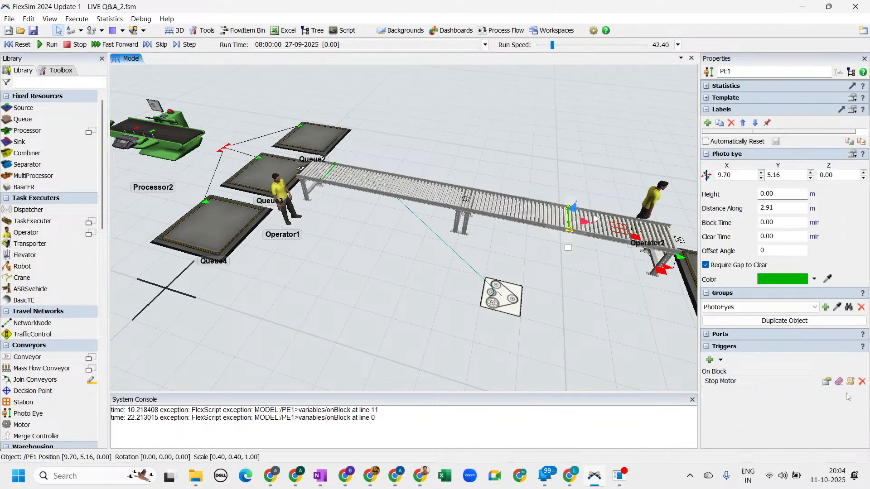
pyautogui.click(829, 382)
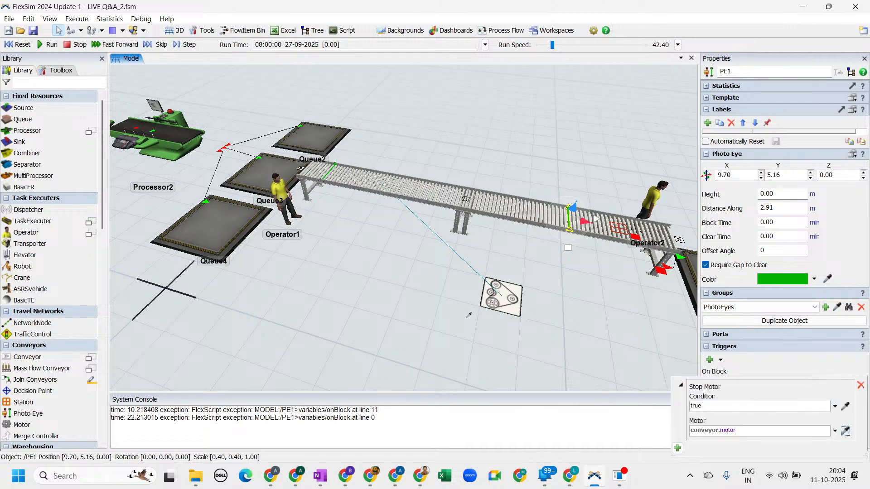
pyautogui.click(496, 297)
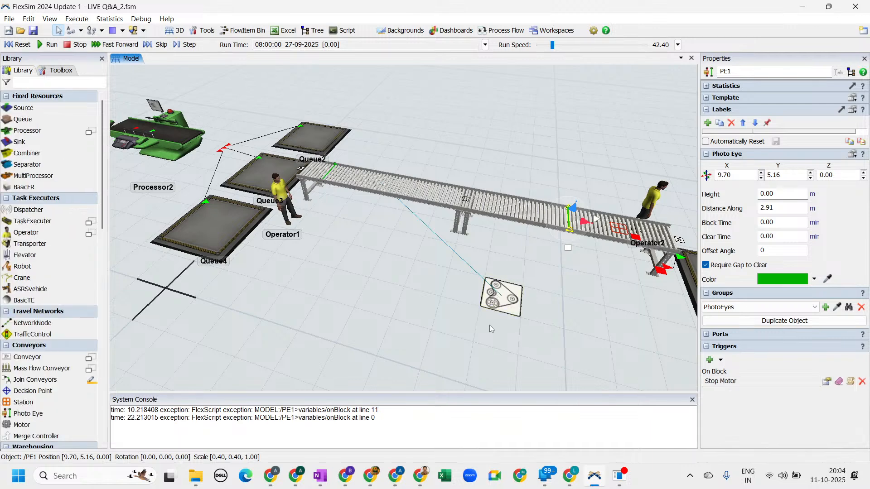
pyautogui.click(490, 325)
# Step: Run the simulation at a run speed of 197 and watch the items move along the conveyor to Queue5
pyautogui.click(48, 44)
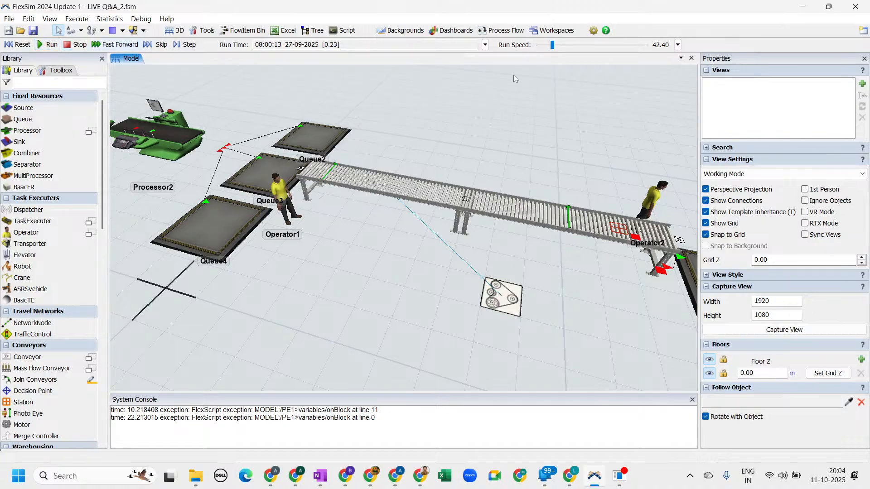
pyautogui.moveTo(553, 45); pyautogui.dragTo(559, 46)
pyautogui.scroll(-3, 419, 293)
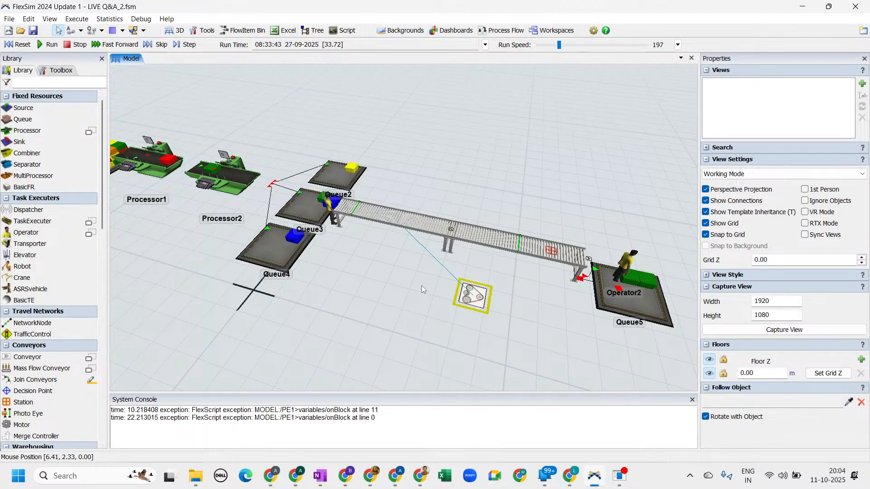
pyautogui.scroll(2, 422, 286)
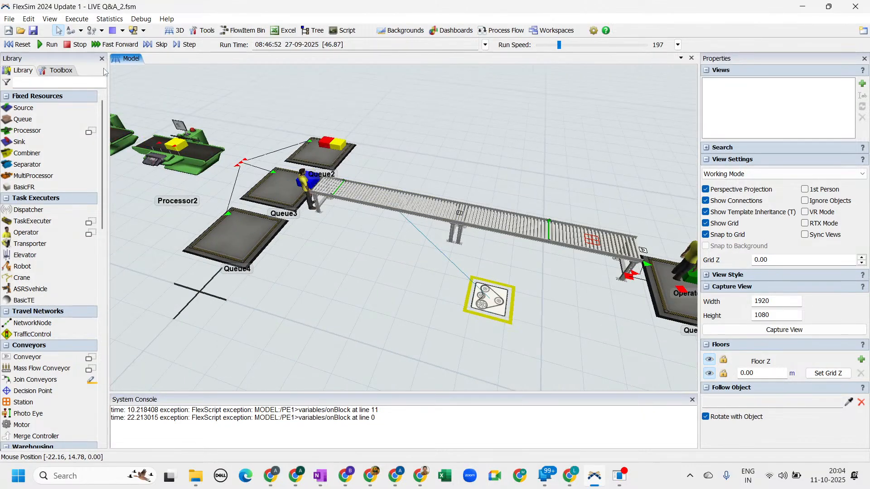
# Step: Reset the simulation and check Motor1's assigned conveyors, photo eye PE1's On Block Stop Motor trigger and StraightConveyor2's properties
pyautogui.click(17, 44)
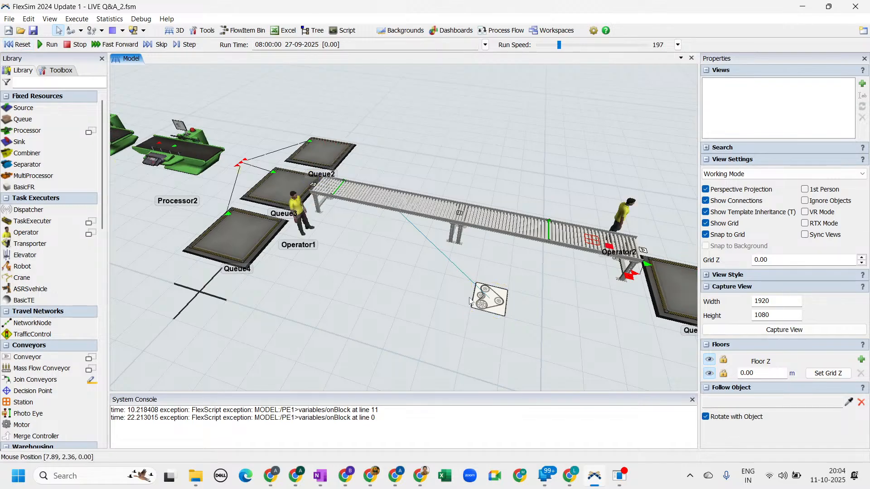
pyautogui.click(472, 300)
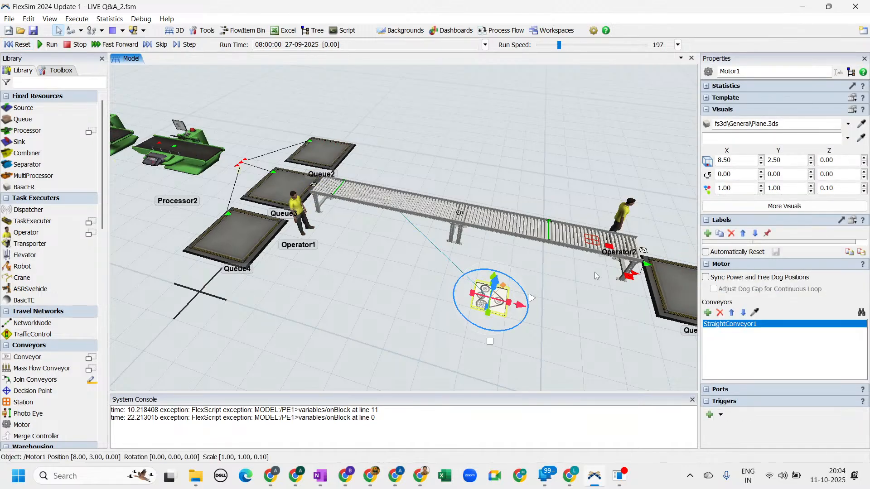
pyautogui.click(549, 231)
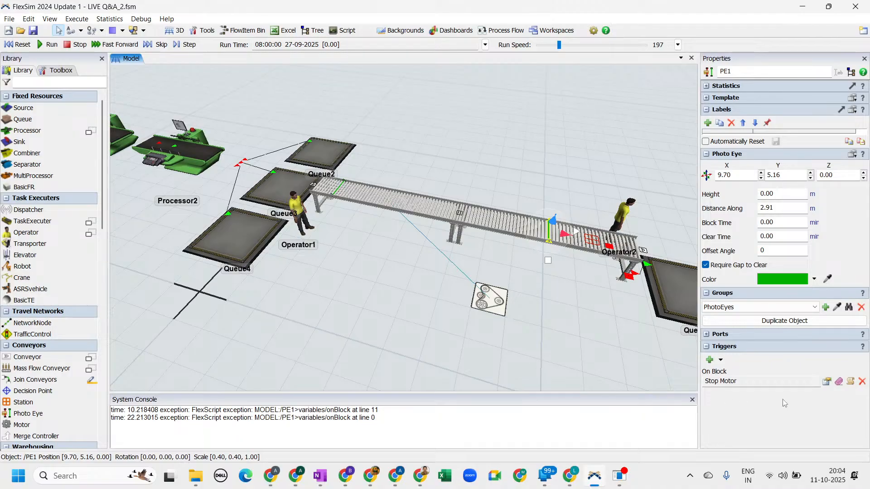
pyautogui.click(826, 382)
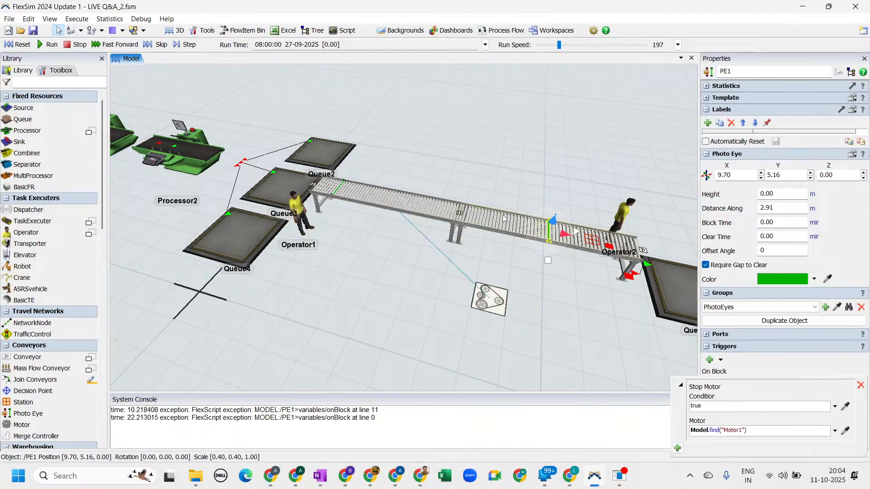
pyautogui.click(372, 201)
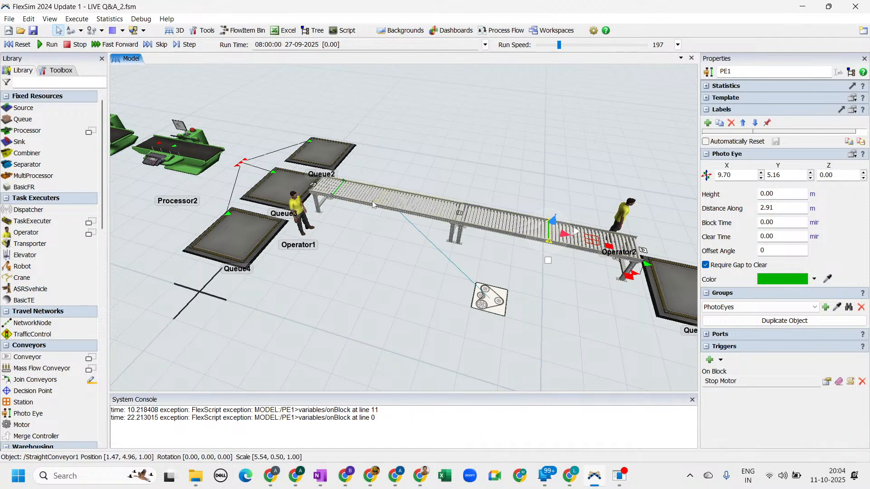
pyautogui.click(372, 200)
pyautogui.click(503, 299)
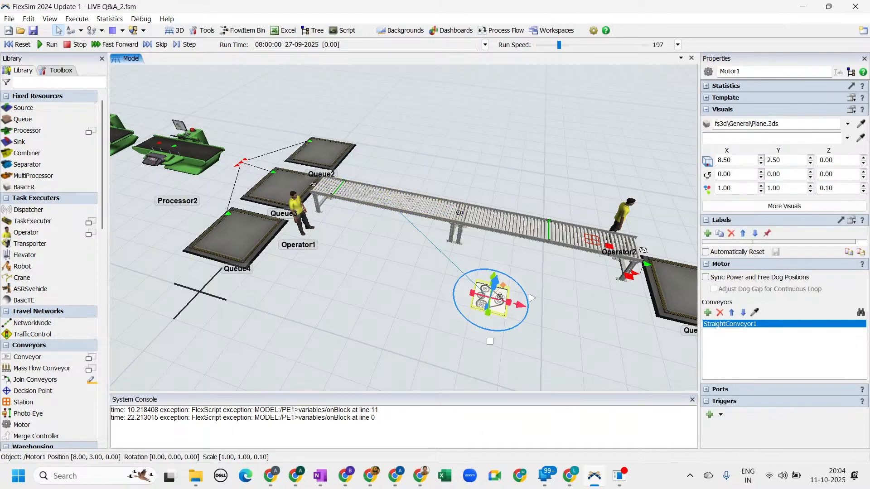
pyautogui.click(522, 216)
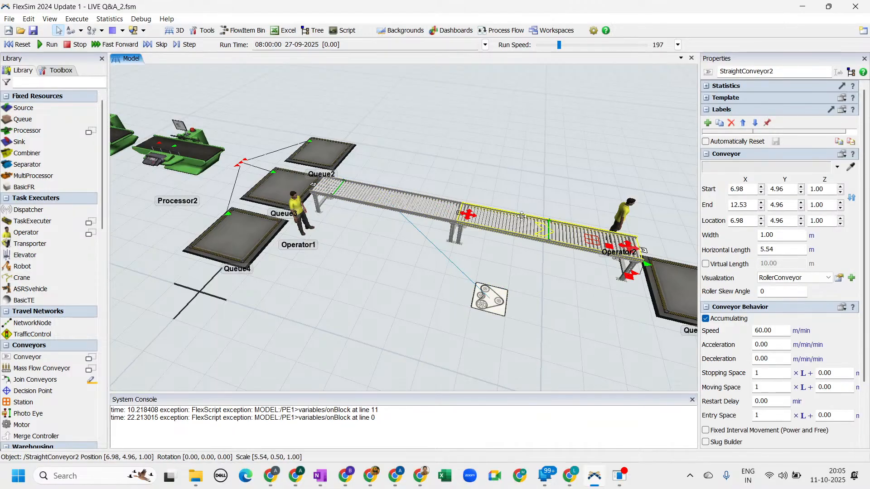
# Step: Clear all exception messages from the System Console
pyautogui.moveTo(573, 348); pyautogui.dragTo(567, 348)
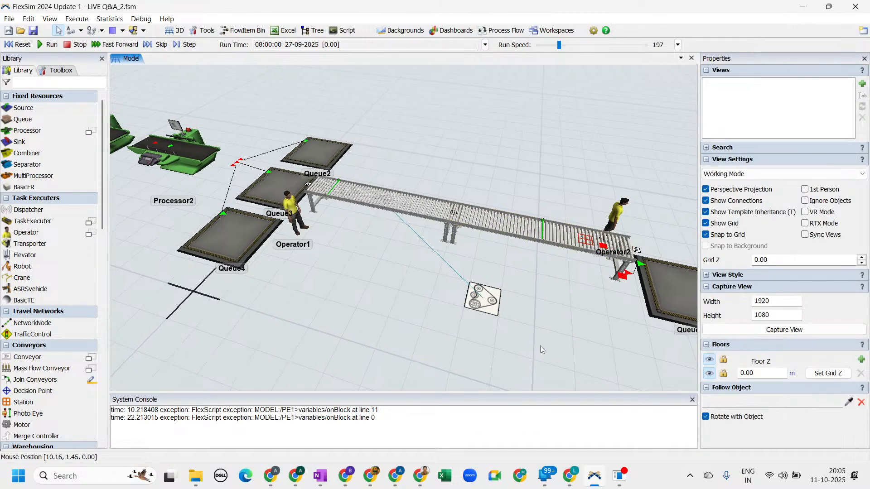
pyautogui.moveTo(540, 346); pyautogui.dragTo(542, 346, button='right')
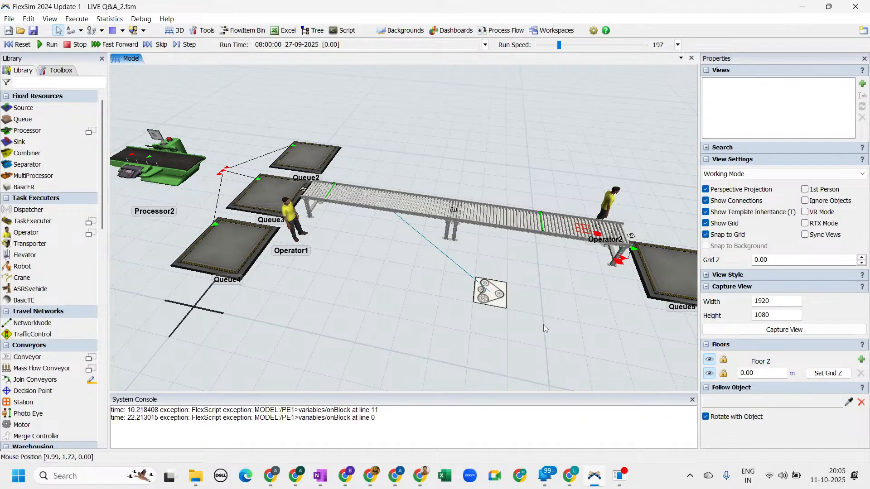
pyautogui.click(359, 424)
pyautogui.hotkey('ctrl', 'a')
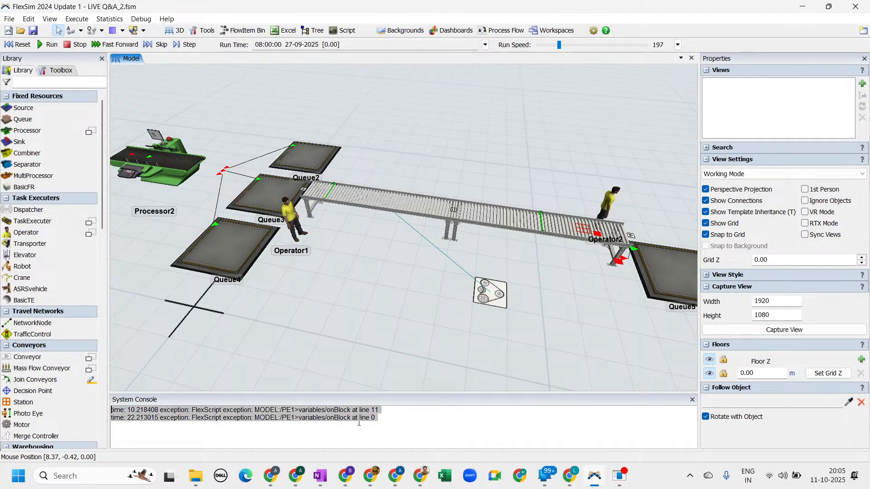
pyautogui.press('Delete')
# Step: Run the simulation and inspect the labels of boxes held in Queue3, Queue4 and Queue2
pyautogui.moveTo(352, 332); pyautogui.dragTo(450, 356)
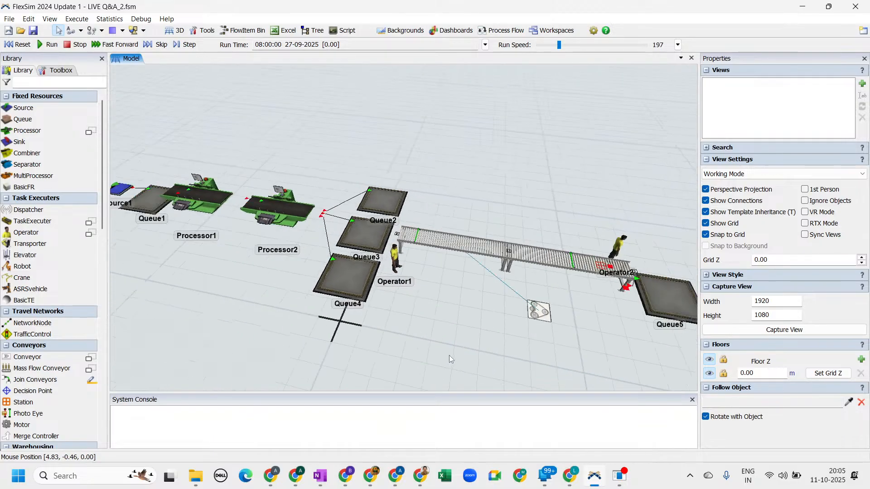
pyautogui.moveTo(186, 337); pyautogui.dragTo(575, 378)
pyautogui.moveTo(452, 412); pyautogui.dragTo(330, 330)
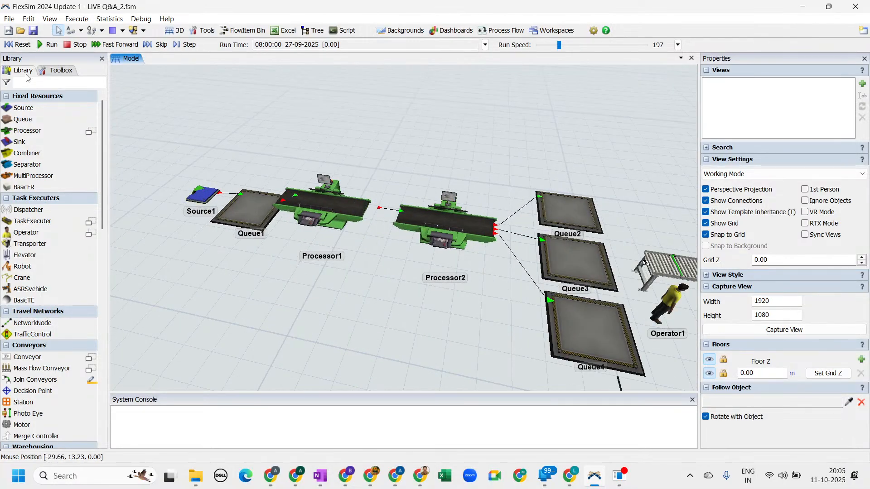
pyautogui.click(48, 44)
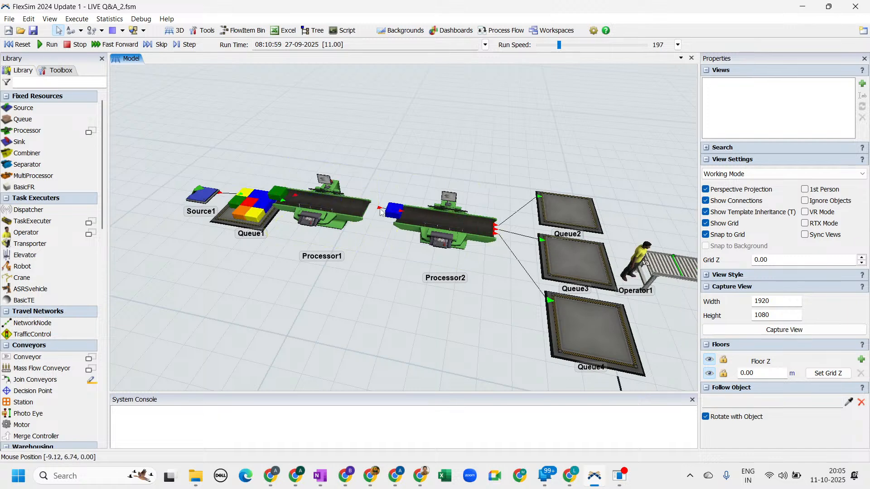
pyautogui.moveTo(583, 177); pyautogui.dragTo(452, 163)
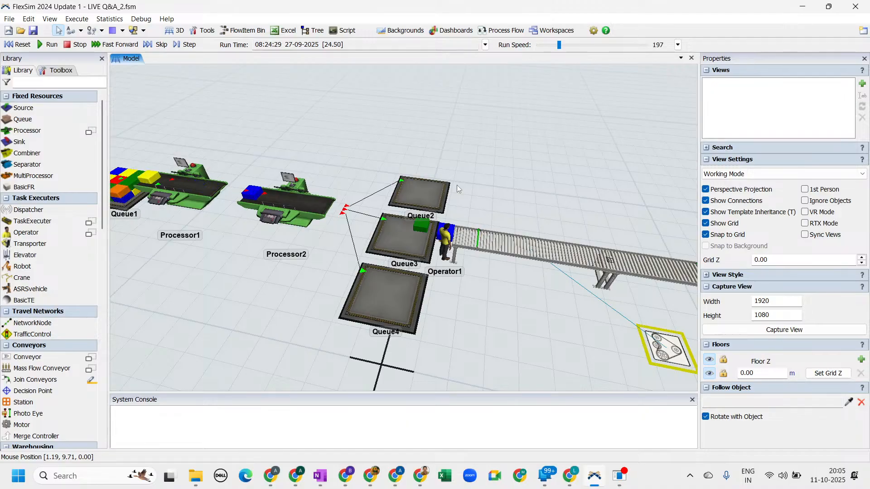
pyautogui.click(422, 227)
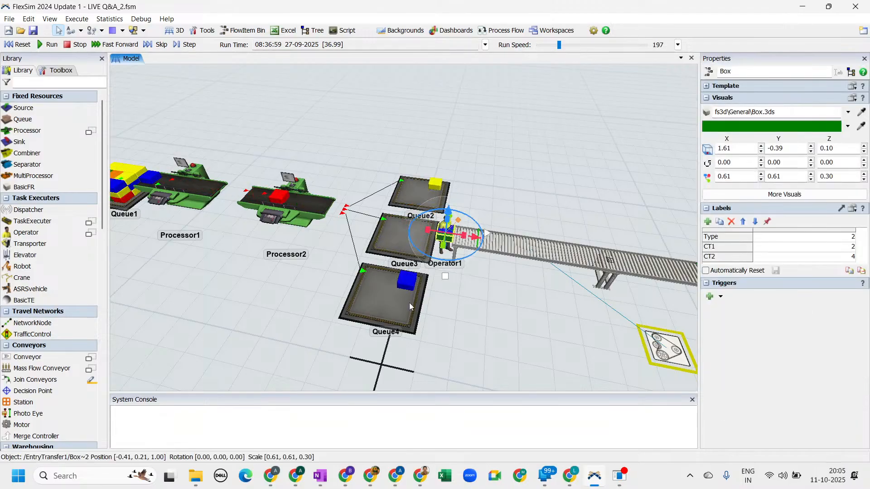
pyautogui.click(407, 286)
pyautogui.click(435, 186)
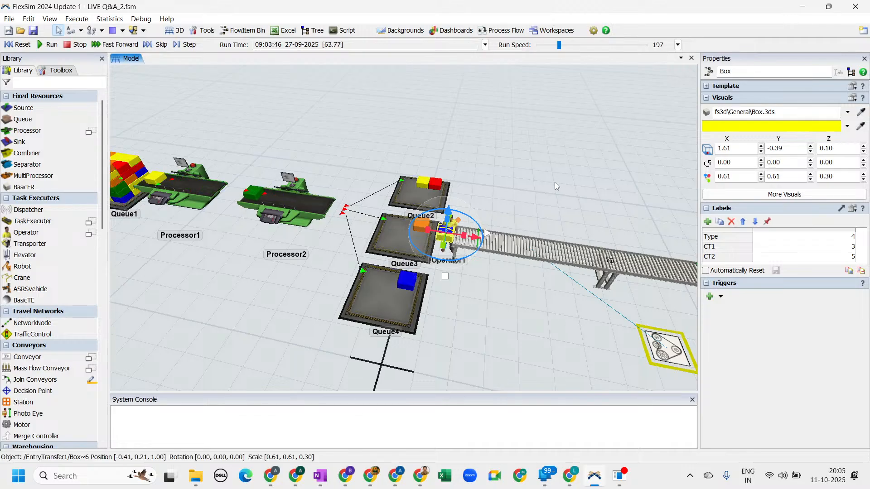
# Step: Follow the items from the queues to the conveyor and examine StraightConveyor1's state and throughput statistics
pyautogui.moveTo(555, 182); pyautogui.dragTo(488, 187)
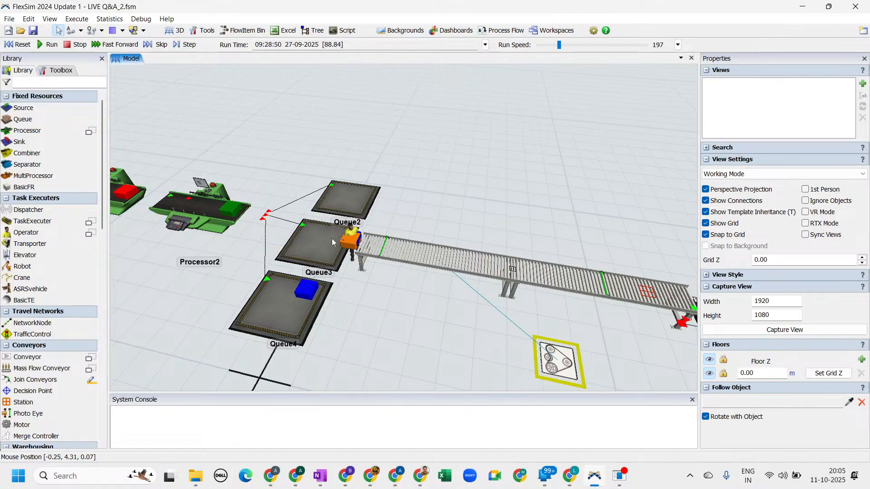
pyautogui.moveTo(457, 161); pyautogui.dragTo(361, 130)
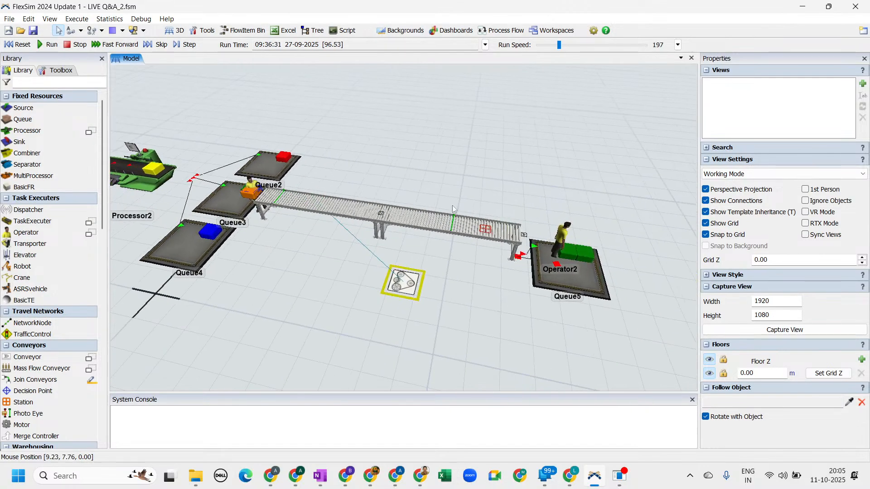
pyautogui.scroll(3, 454, 241)
pyautogui.moveTo(439, 285); pyautogui.dragTo(479, 310)
pyautogui.scroll(-2, 478, 310)
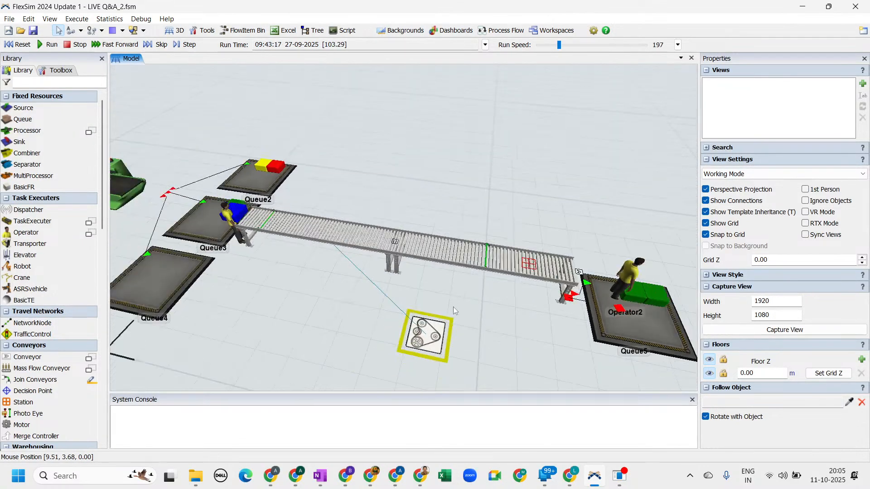
pyautogui.click(244, 221)
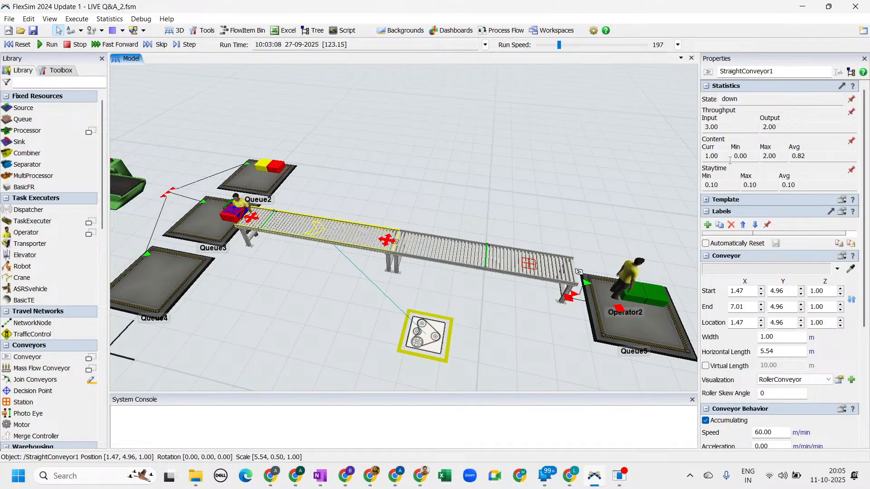
# Step: Reset the simulation, open the general ProcessFlow in a widened view beside the model and check its Unload activity's settings
pyautogui.click(22, 44)
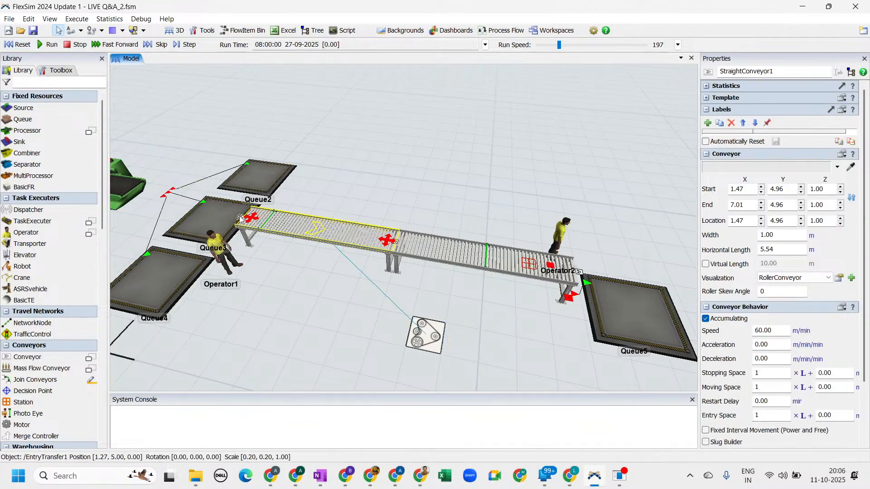
pyautogui.click(240, 217)
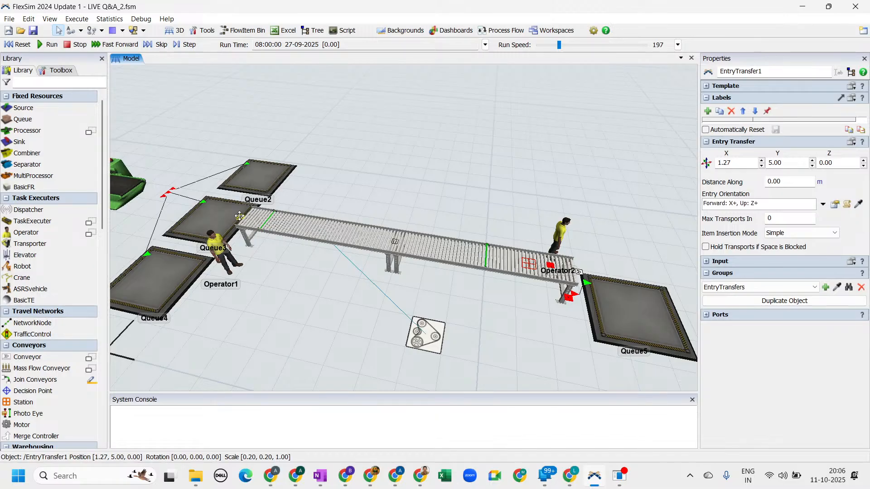
pyautogui.click(498, 31)
pyautogui.moveTo(509, 42)
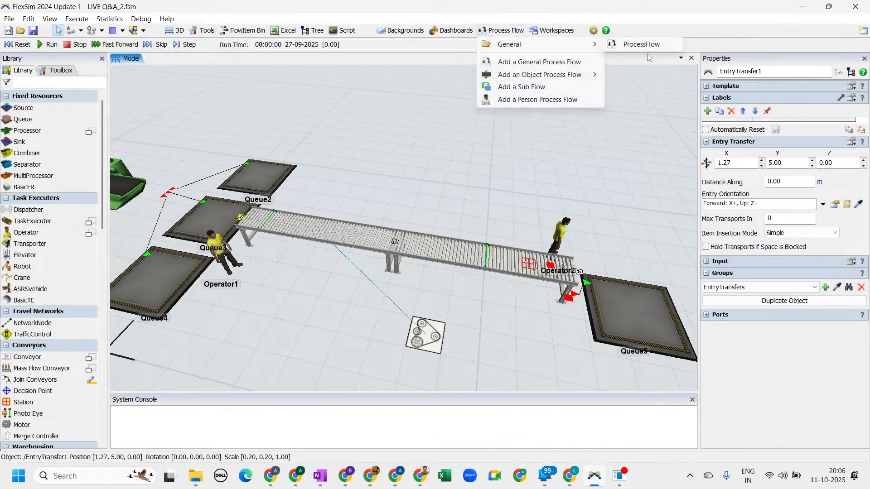
pyautogui.click(641, 43)
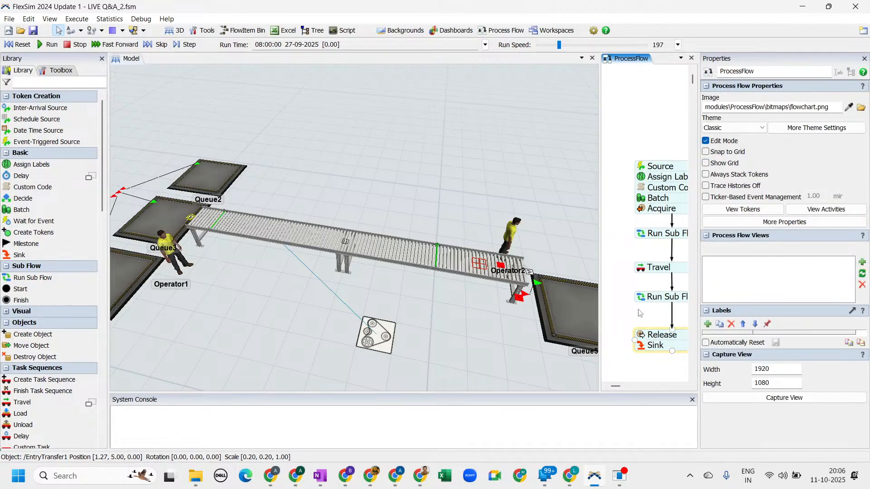
pyautogui.moveTo(603, 300); pyautogui.dragTo(499, 303)
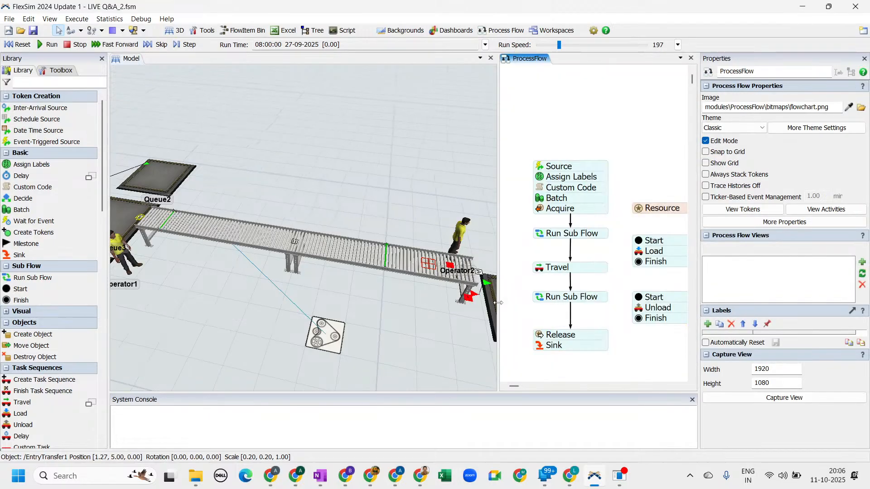
pyautogui.doubleClick(638, 311)
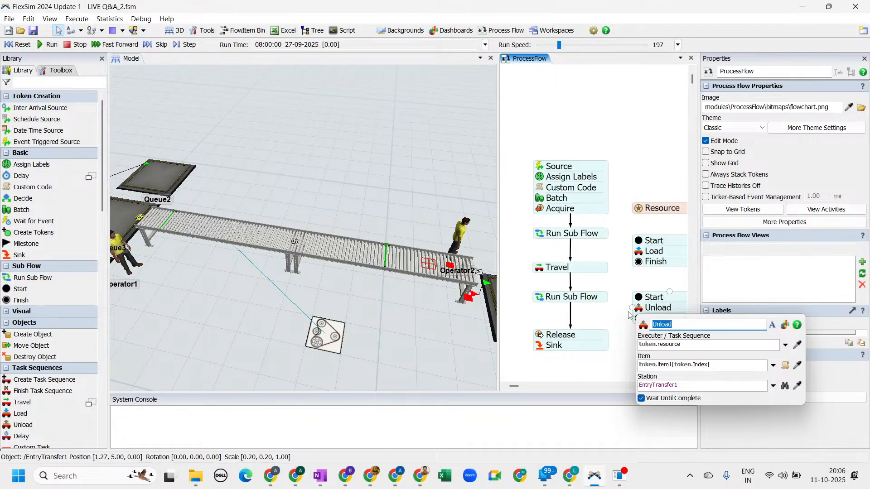
pyautogui.click(614, 321)
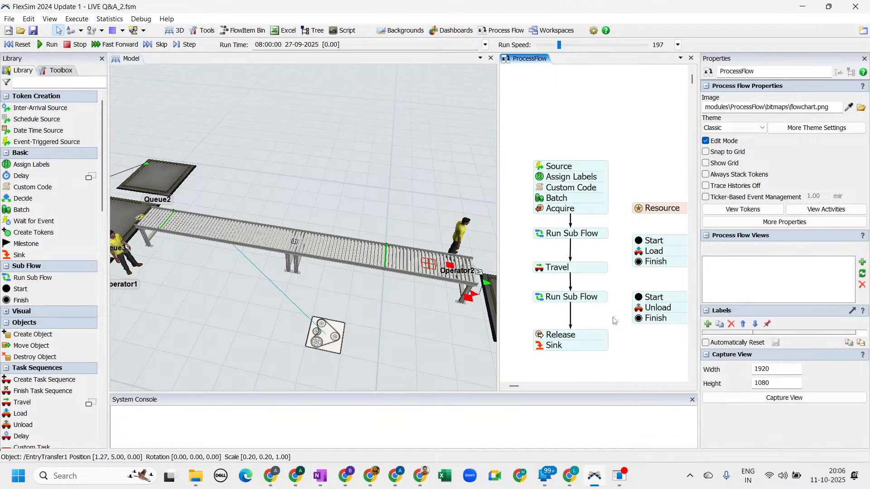
# Step: Add a Decide activity to the process flow and place it above the Source block
pyautogui.doubleClick(623, 285)
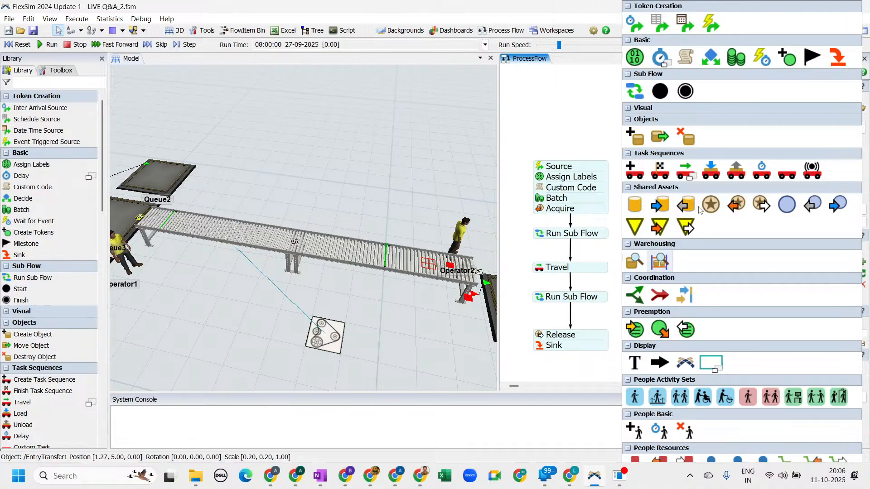
pyautogui.click(711, 57)
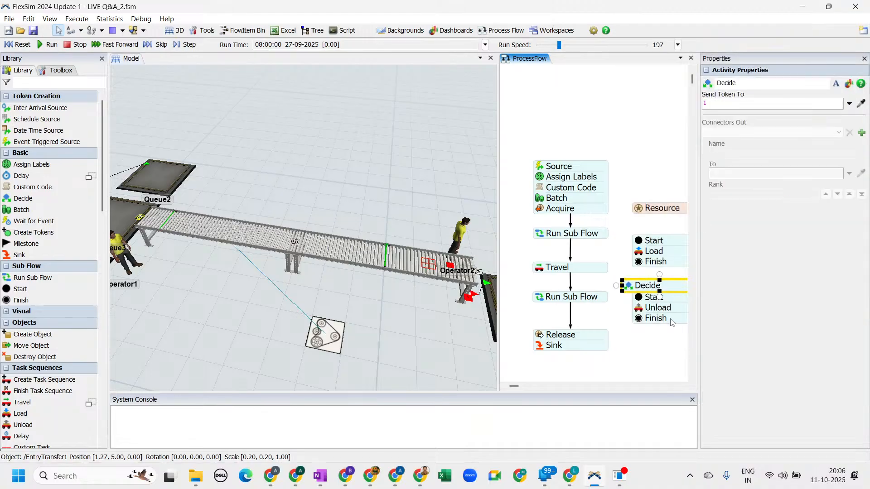
pyautogui.moveTo(645, 288); pyautogui.dragTo(596, 129)
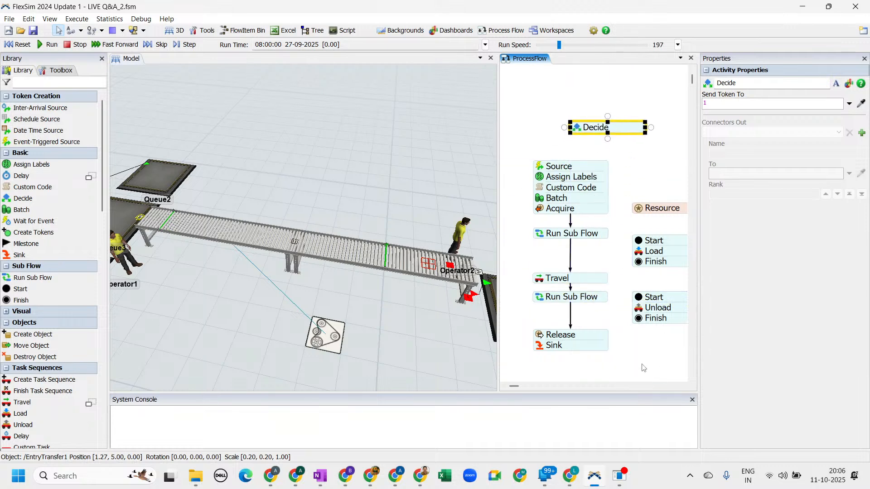
# Step: Delete the connector between Travel and the second Run Sub Flow, and place the Decide activity between them
pyautogui.moveTo(644, 368); pyautogui.dragTo(627, 305)
pyautogui.click(634, 264)
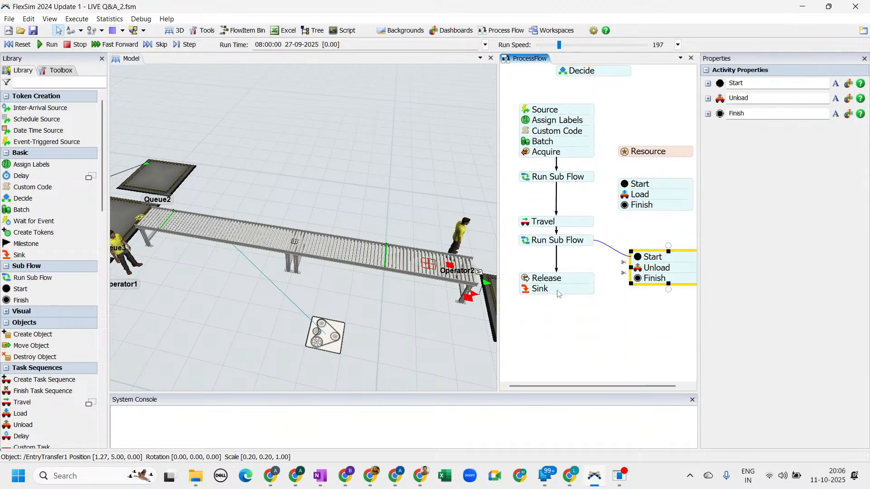
pyautogui.moveTo(564, 242); pyautogui.dragTo(567, 267)
pyautogui.click(558, 239)
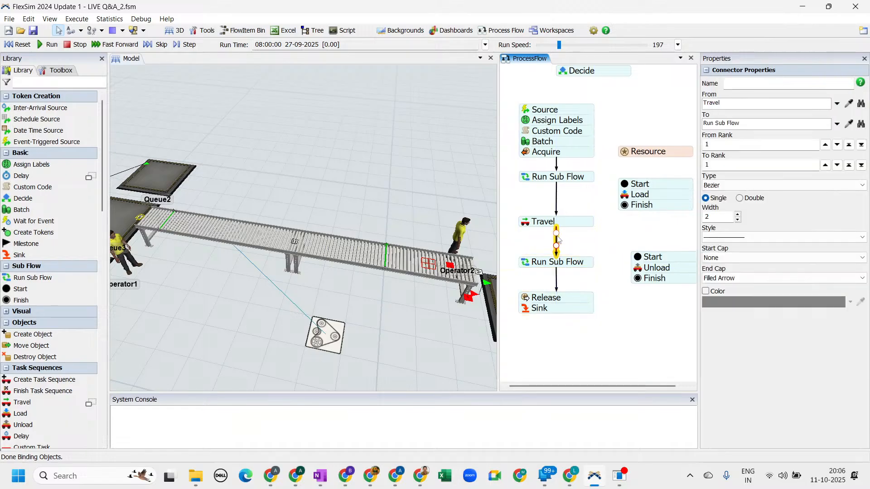
pyautogui.press('Delete')
pyautogui.moveTo(601, 77); pyautogui.dragTo(580, 208)
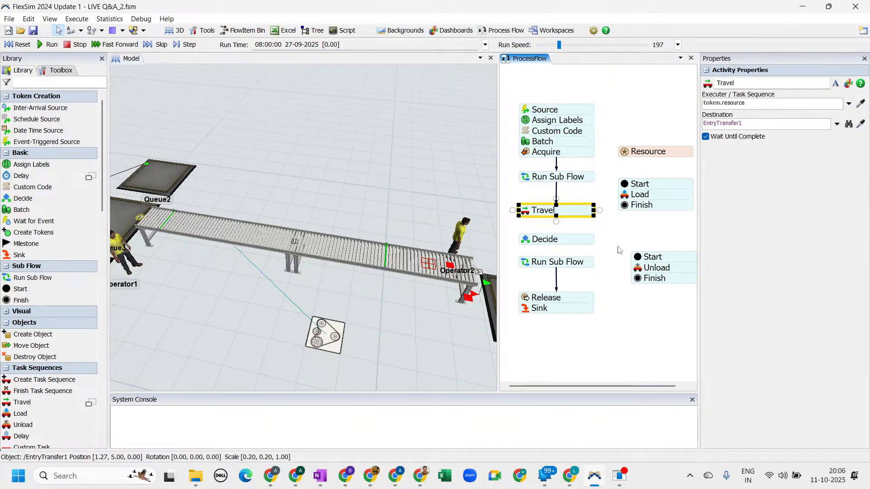
# Step: Add a Delay activity to the process flow beside Decide, above the Start–Unload–Finish block
pyautogui.doubleClick(623, 241)
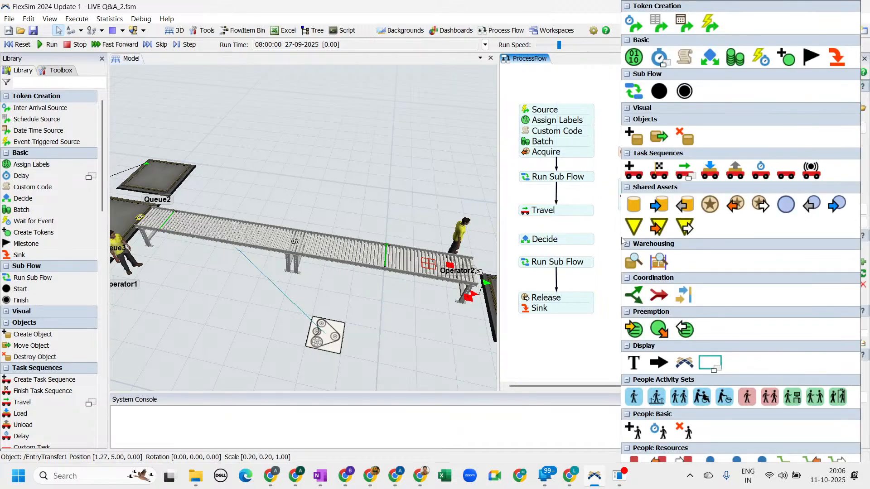
pyautogui.click(659, 57)
pyautogui.click(658, 234)
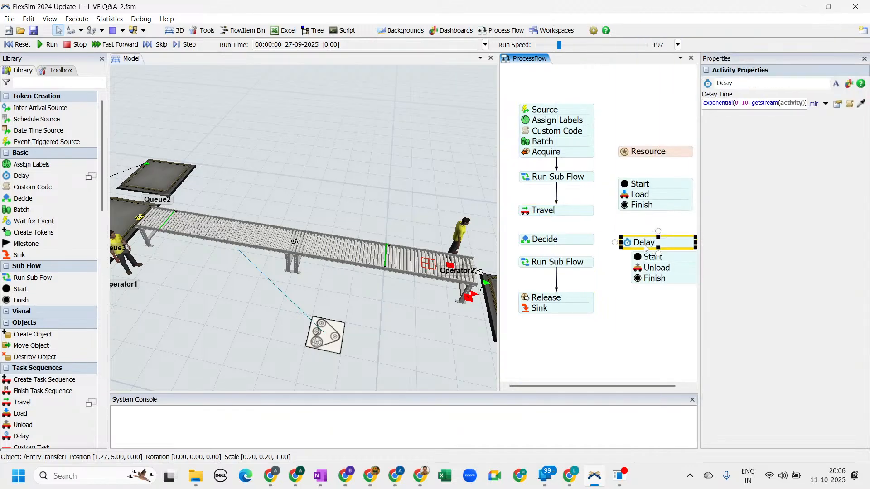
# Step: Move the Delay activity above the Unload block and set its delay time to 1 second
pyautogui.moveTo(646, 248); pyautogui.dragTo(638, 241)
pyautogui.doubleClick(625, 240)
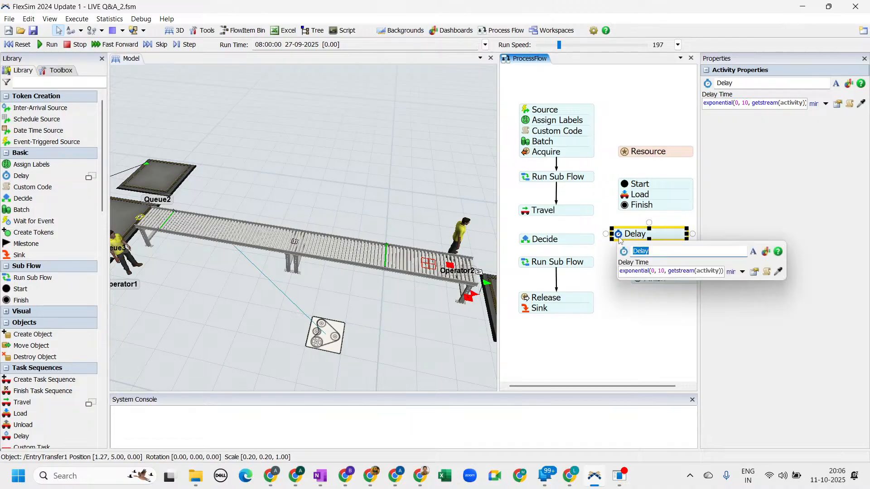
pyautogui.click(641, 272)
pyautogui.write('1')
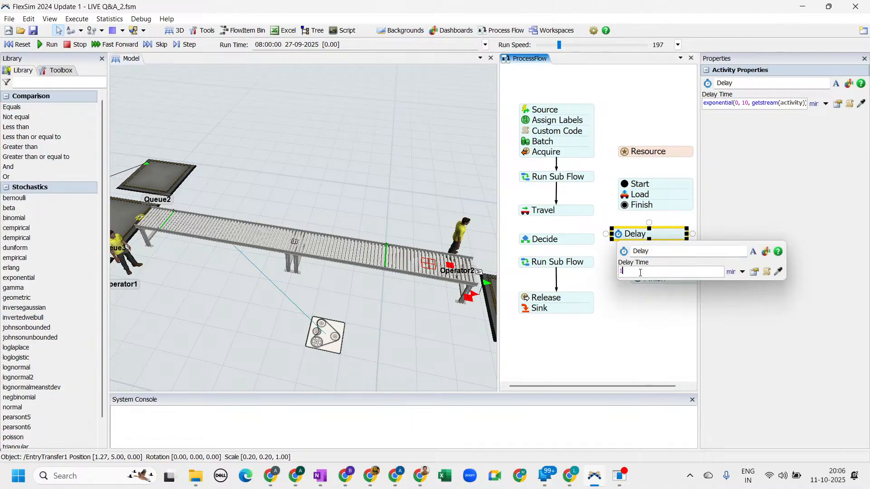
pyautogui.press('Tab')
pyautogui.click(758, 271)
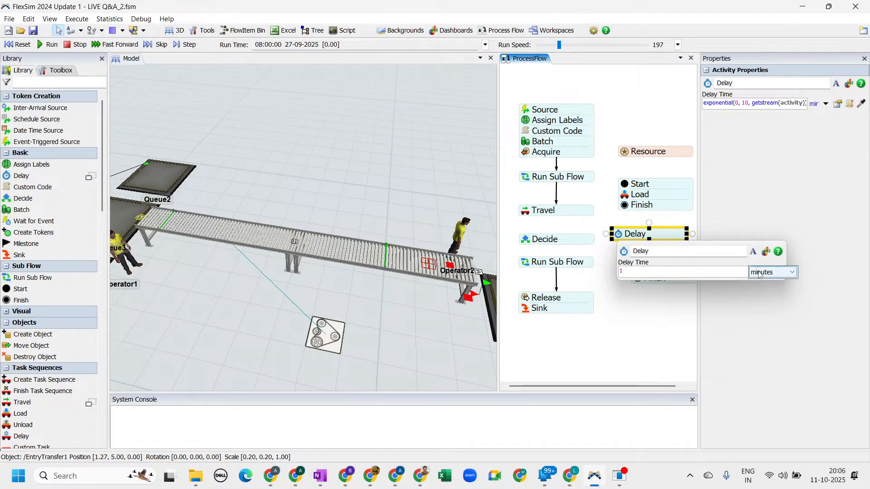
pyautogui.click(763, 299)
pyautogui.click(615, 332)
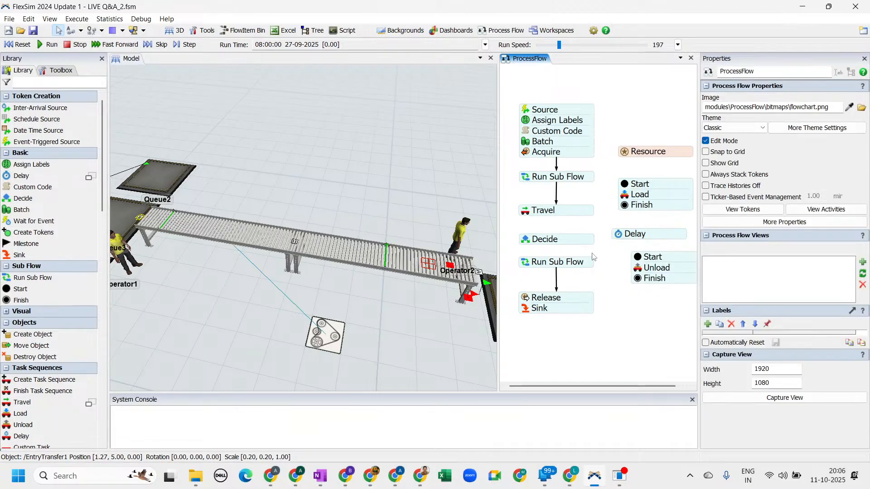
# Step: Move the Decide activity directly below Travel and set it to send tokens by Conditional Decide
pyautogui.moveTo(566, 240); pyautogui.dragTo(567, 229)
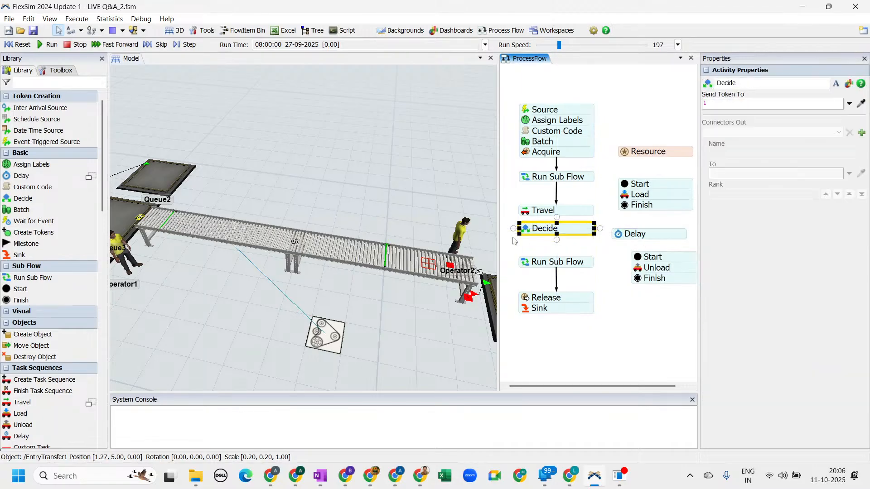
pyautogui.click(672, 266)
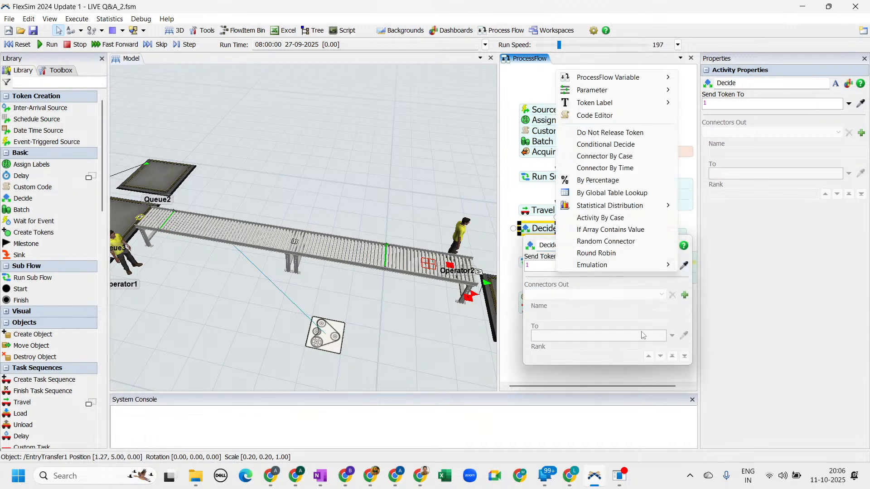
pyautogui.click(605, 144)
pyautogui.click(695, 284)
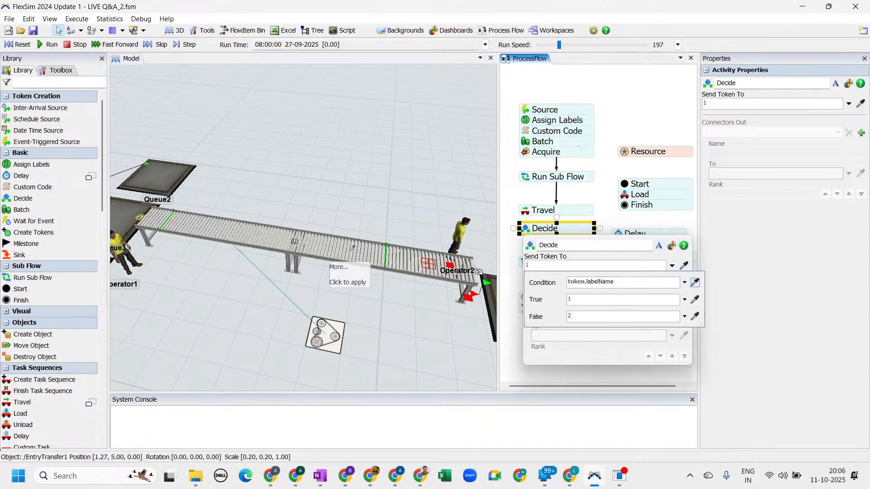
pyautogui.click(166, 221)
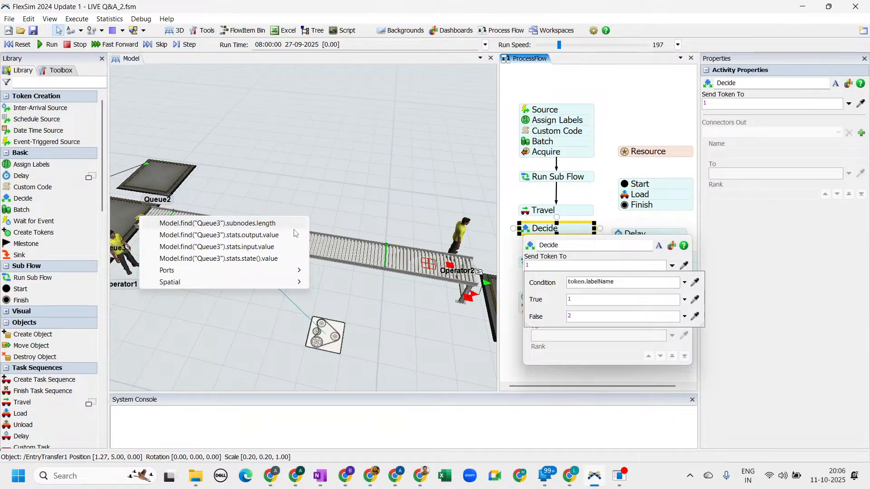
pyautogui.click(610, 216)
pyautogui.click(234, 292)
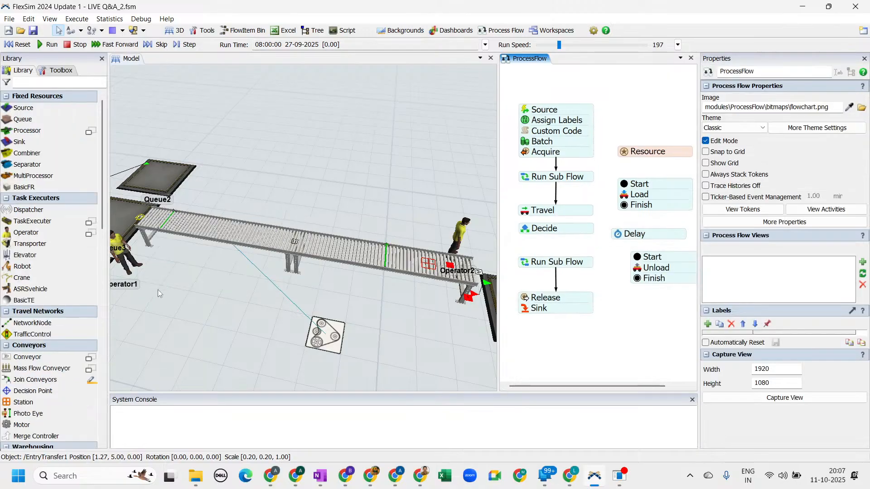
pyautogui.click(139, 218)
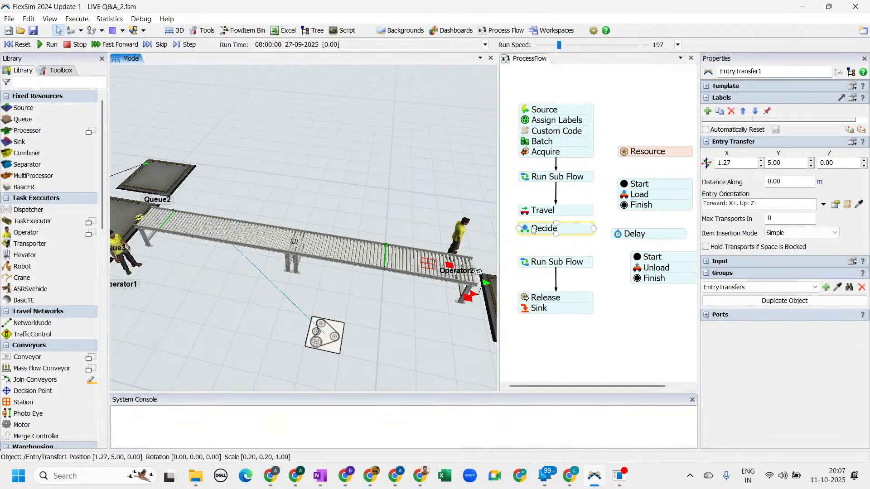
# Step: Set the Decide condition to Model.find("EntryTransfer1").subnodes.length == 0, sampling the conveyor's entry transfer from the model
pyautogui.doubleClick(557, 229)
pyautogui.click(660, 267)
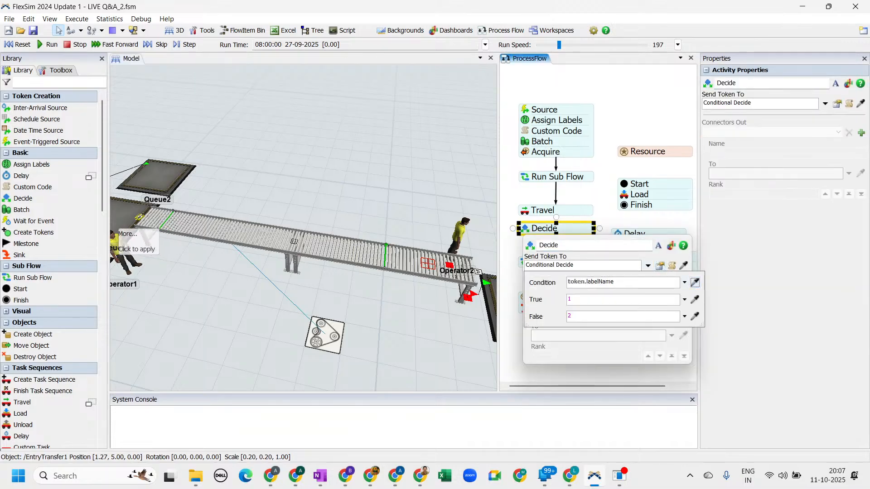
pyautogui.click(141, 219)
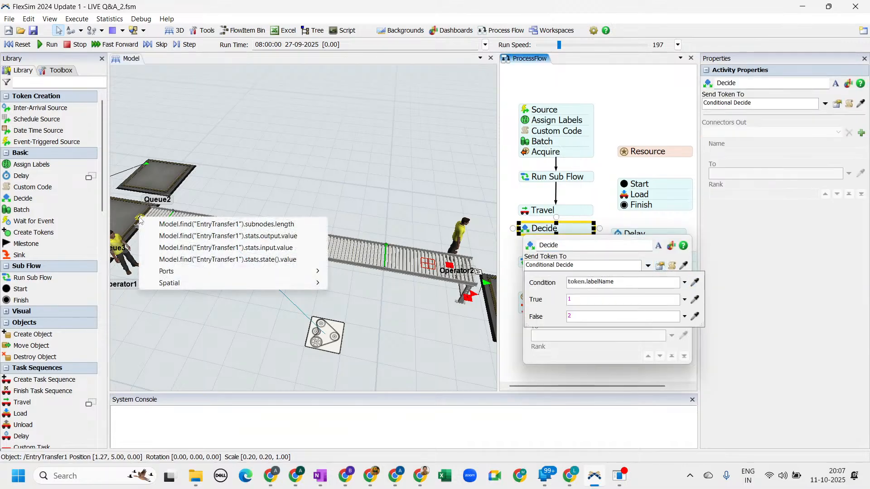
pyautogui.click(259, 224)
pyautogui.click(671, 286)
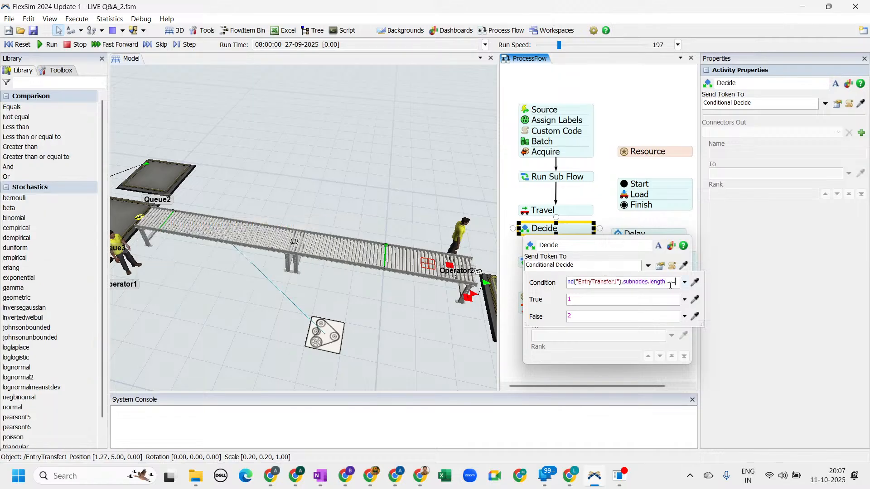
pyautogui.write('== 0')
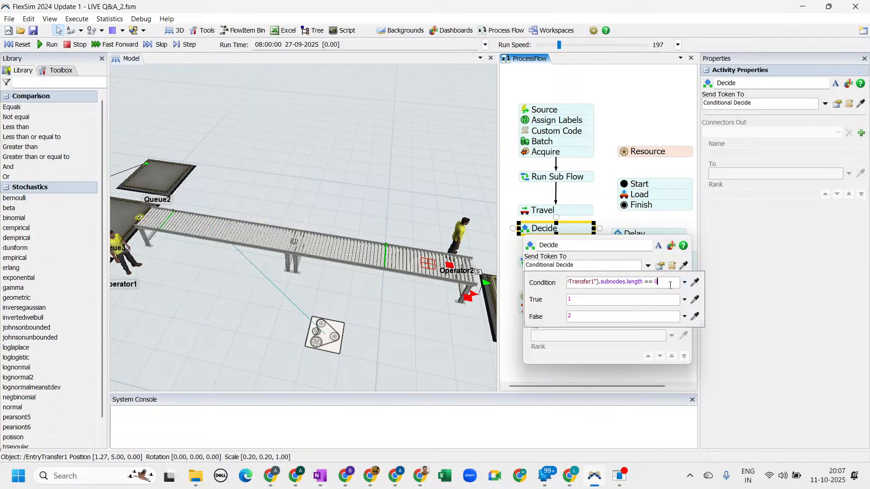
pyautogui.click(623, 226)
# Step: Connect Travel to Decide, Decide to both the second Run Sub Flow and Delay, and Delay back to Decide
pyautogui.click(555, 229)
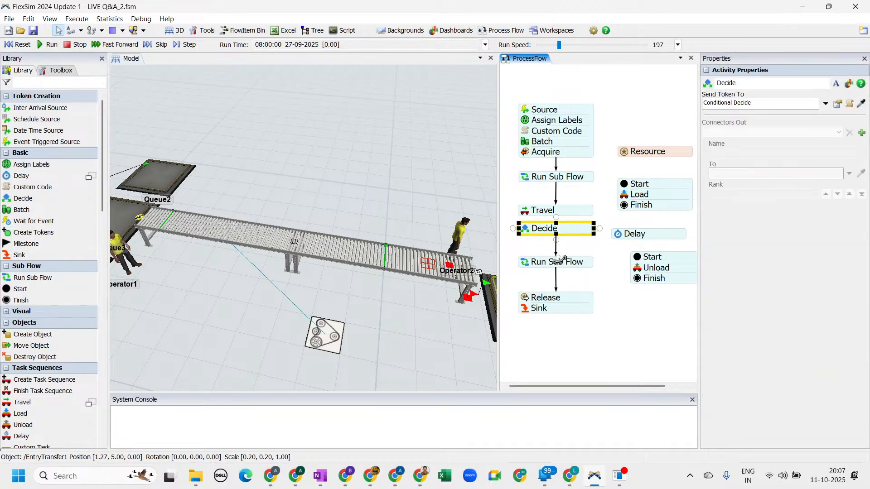
pyautogui.moveTo(587, 236); pyautogui.dragTo(619, 234)
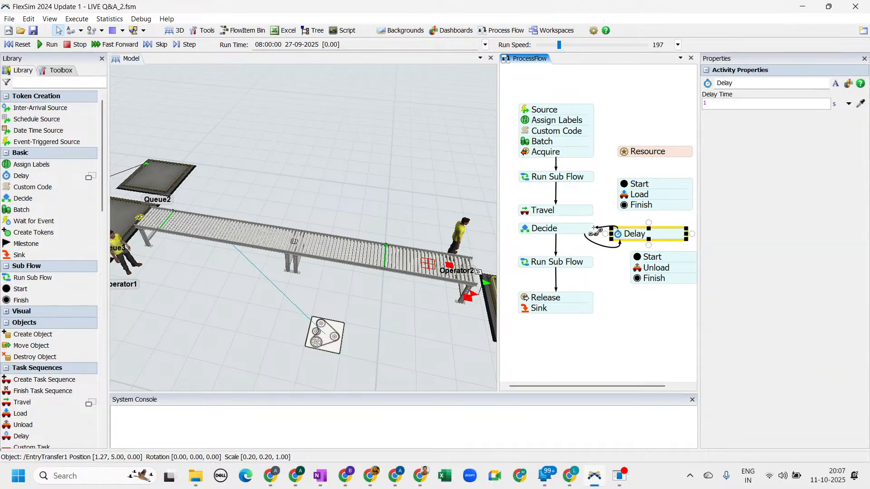
pyautogui.click(556, 213)
pyautogui.click(582, 252)
pyautogui.scroll(-2, 583, 252)
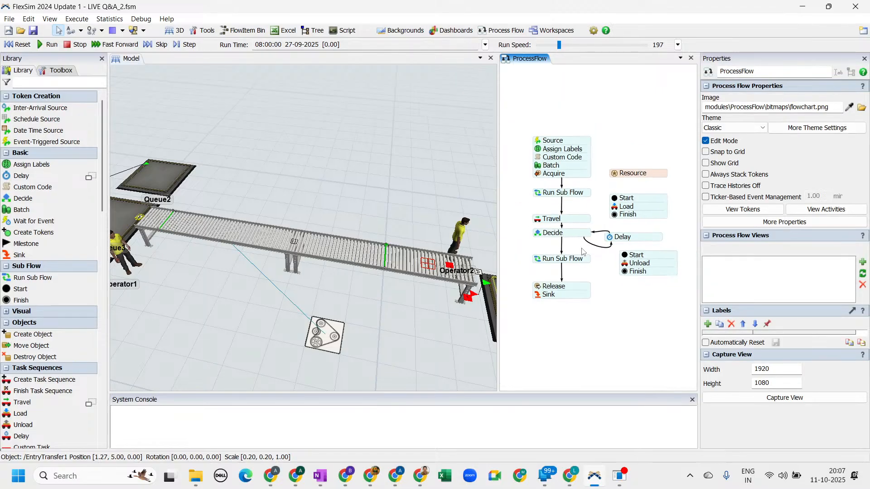
# Step: Run the simulation and watch Operator1 bring items to the conveyor's start alongside the Decide–Delay loop
pyautogui.click(50, 45)
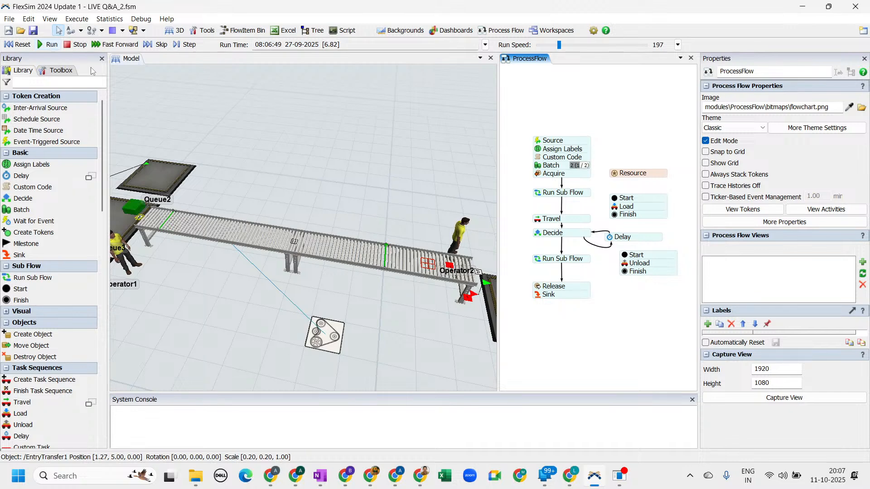
pyautogui.click(261, 184)
pyautogui.scroll(-3, 274, 183)
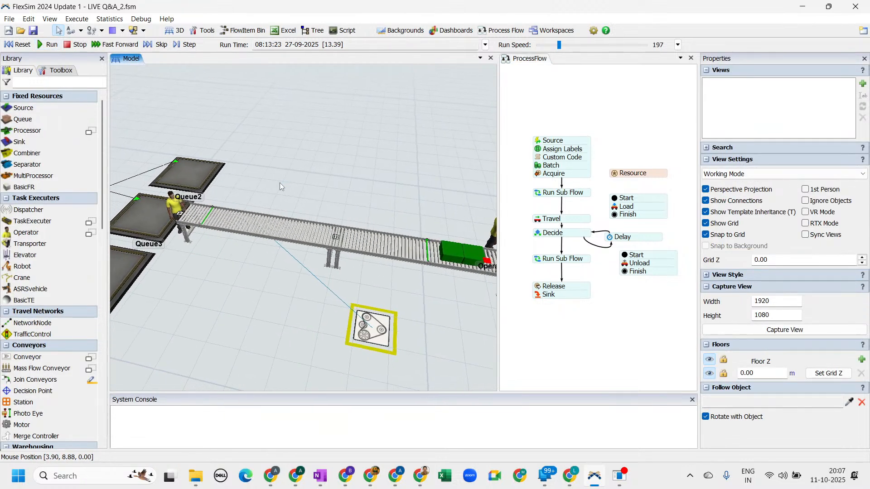
pyautogui.scroll(3, 279, 183)
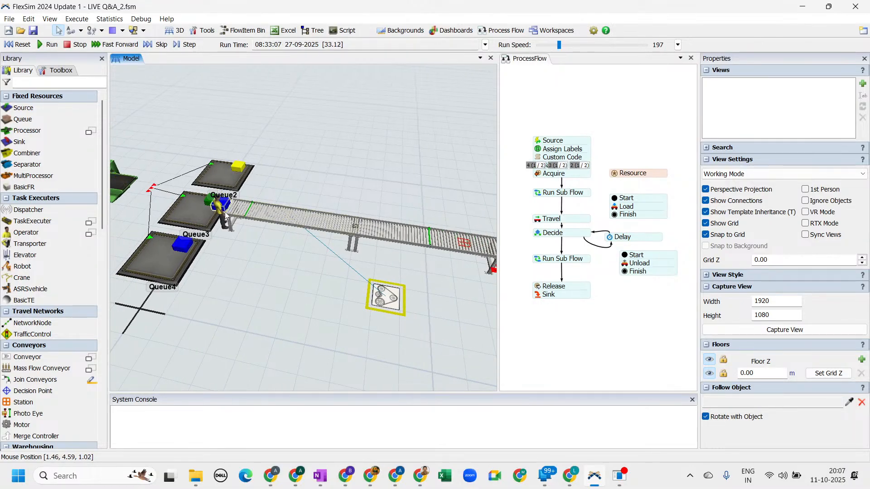
pyautogui.scroll(5, 222, 212)
pyautogui.scroll(-3, 221, 210)
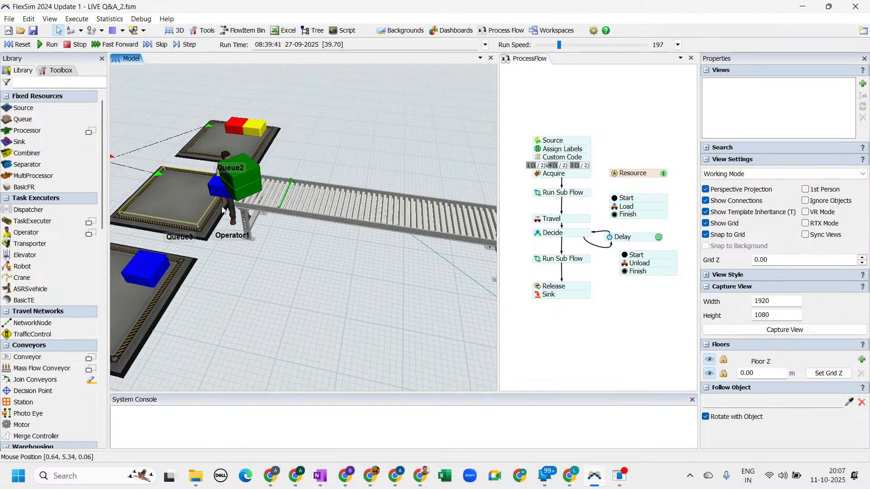
pyautogui.scroll(-3, 223, 211)
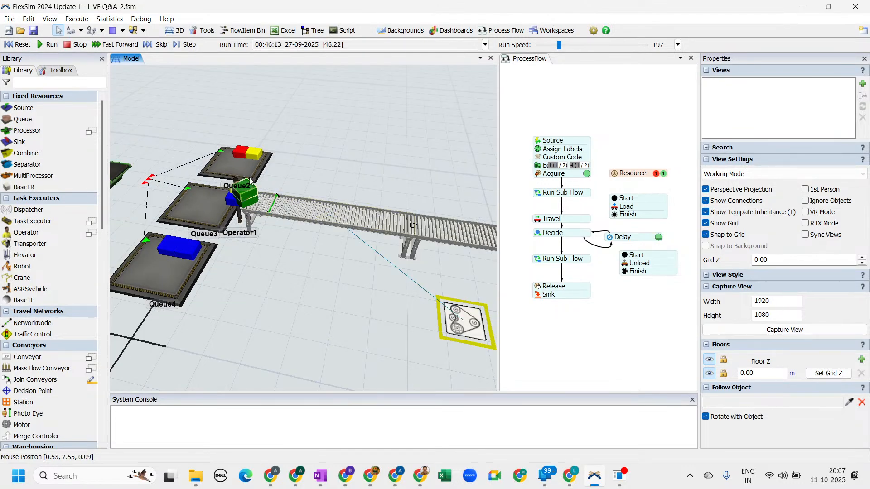
pyautogui.scroll(4, 236, 209)
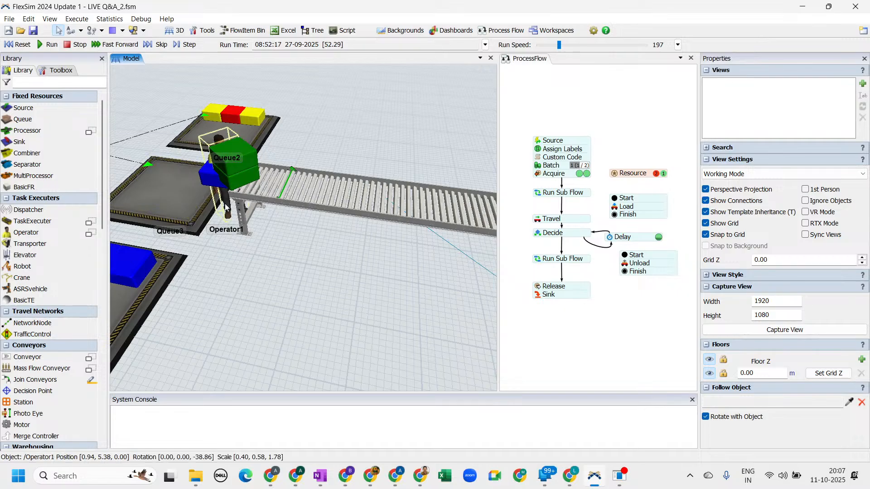
# Step: Move Operator1 away from the conveyor's start during the run, examine the items and waiting tokens, and reset the simulation
pyautogui.moveTo(221, 207); pyautogui.dragTo(325, 125)
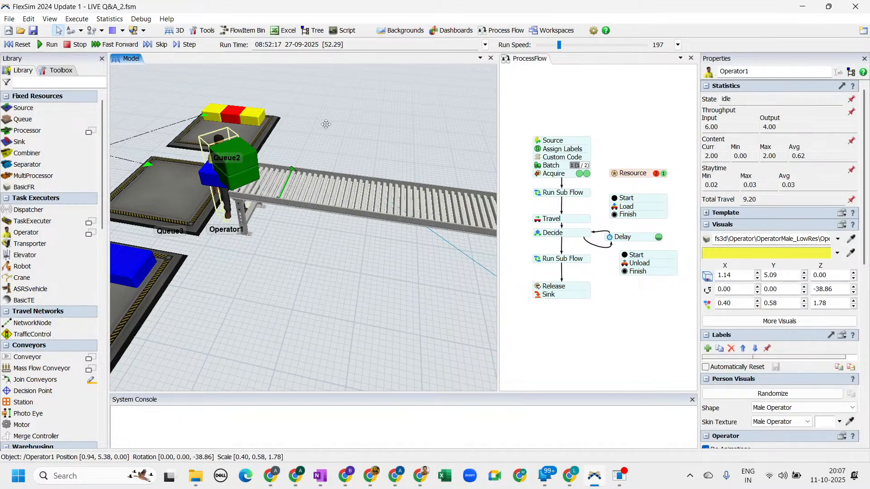
pyautogui.moveTo(294, 262); pyautogui.dragTo(292, 317)
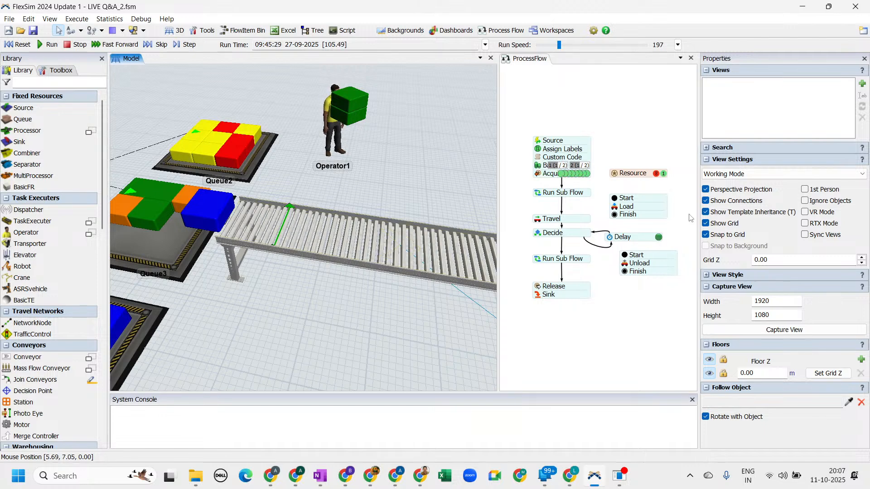
pyautogui.scroll(-3, 393, 276)
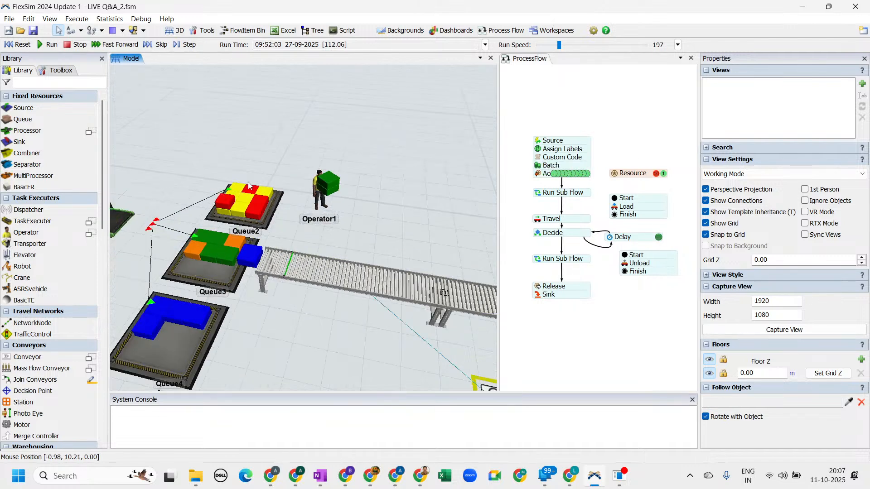
pyautogui.scroll(-5, 268, 151)
pyautogui.moveTo(214, 150); pyautogui.dragTo(190, 130)
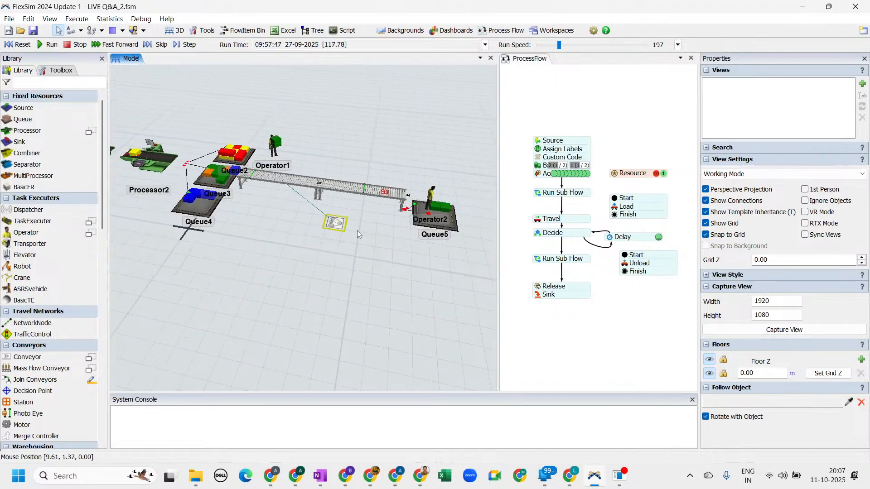
pyautogui.scroll(3, 317, 183)
pyautogui.scroll(2, 318, 147)
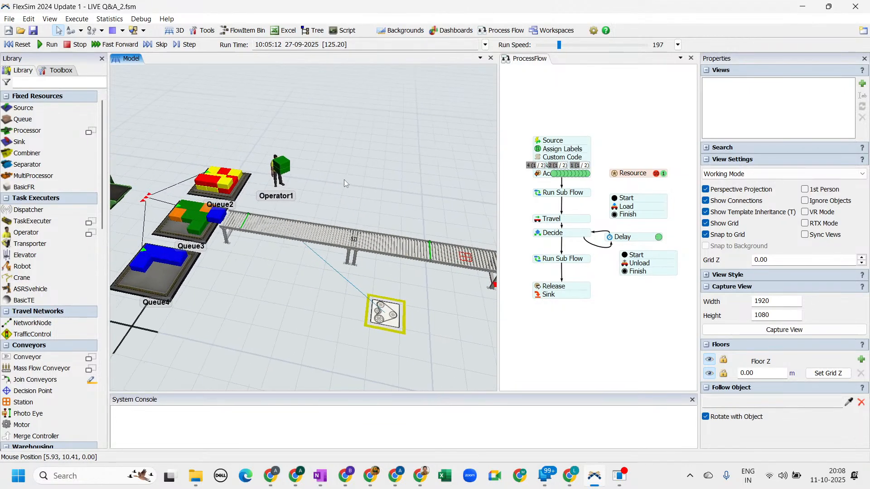
pyautogui.scroll(2, 338, 194)
pyautogui.moveTo(332, 193); pyautogui.dragTo(328, 169)
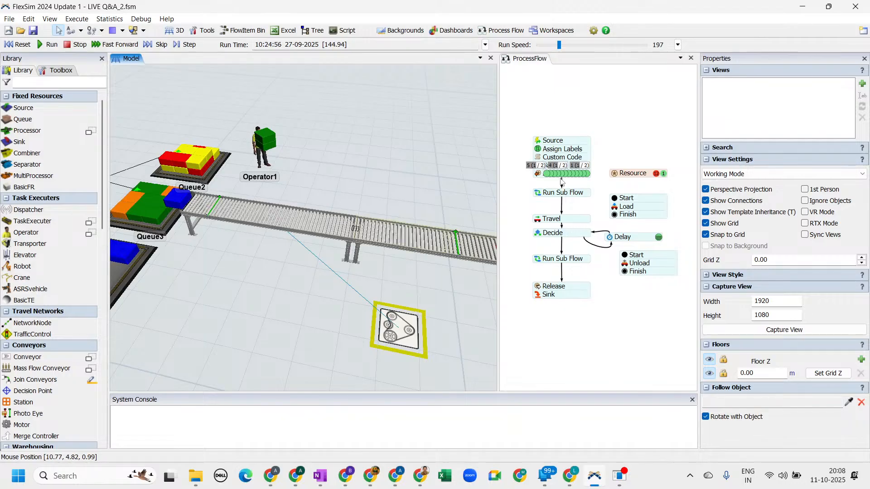
pyautogui.click(17, 44)
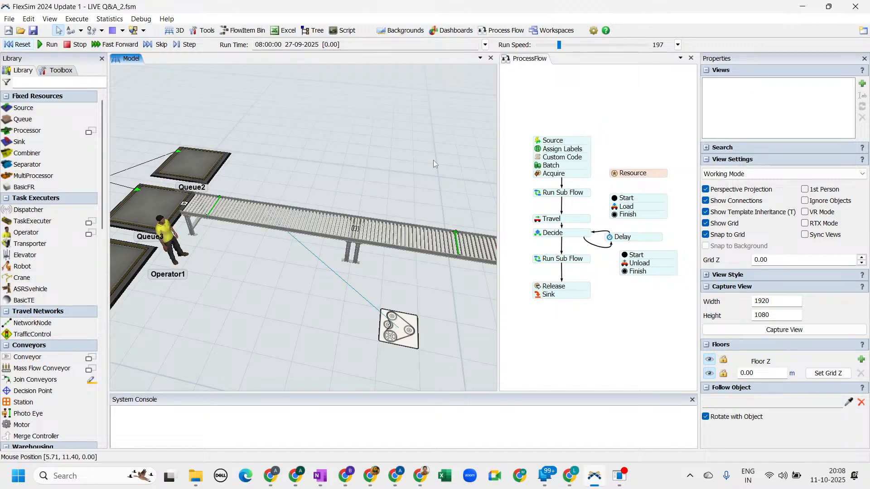
# Step: Inspect the properties of photo eye PE1 and Station1 near the conveyor's exit
pyautogui.scroll(-3, 438, 167)
pyautogui.moveTo(441, 175); pyautogui.dragTo(370, 173)
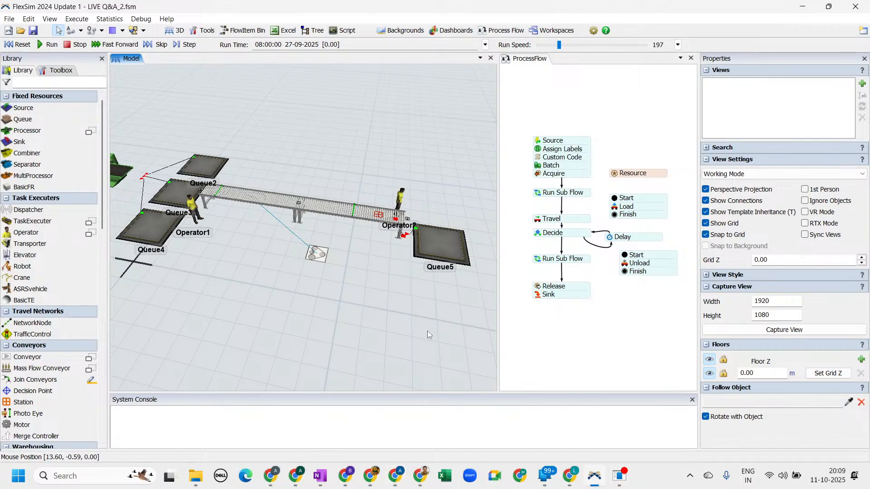
pyautogui.scroll(5, 297, 233)
pyautogui.scroll(-3, 297, 253)
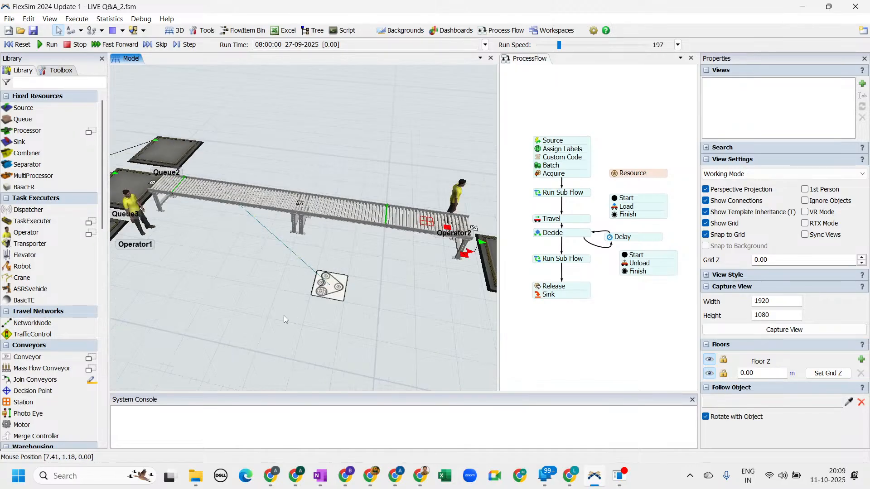
pyautogui.scroll(-2, 283, 316)
pyautogui.moveTo(322, 320); pyautogui.dragTo(325, 320, button='right')
pyautogui.moveTo(292, 301); pyautogui.dragTo(283, 300)
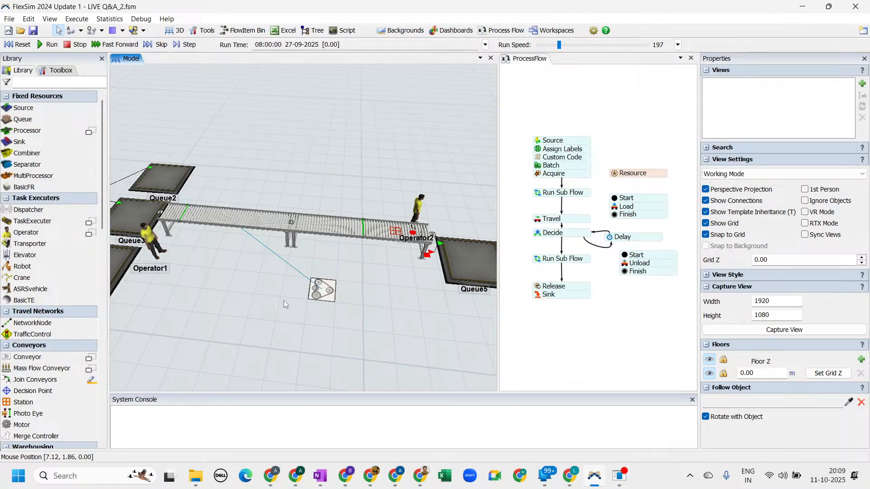
pyautogui.click(363, 235)
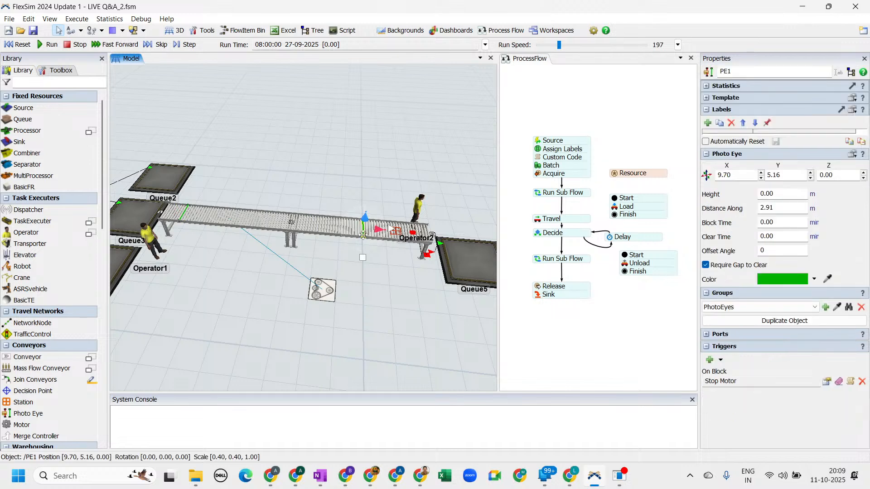
pyautogui.click(395, 231)
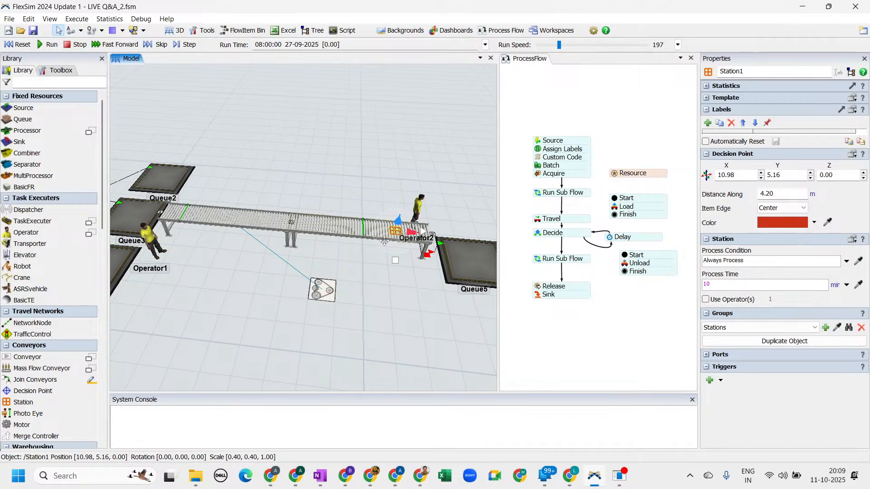
# Step: Set the Block Time of photo eye PE1 near the conveyor's exit to 1 min
pyautogui.click(364, 232)
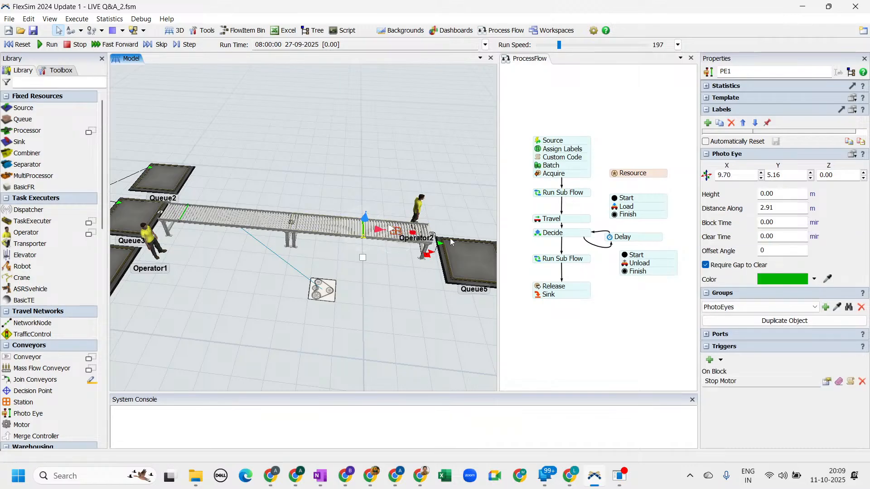
pyautogui.doubleClick(780, 222)
pyautogui.write('1')
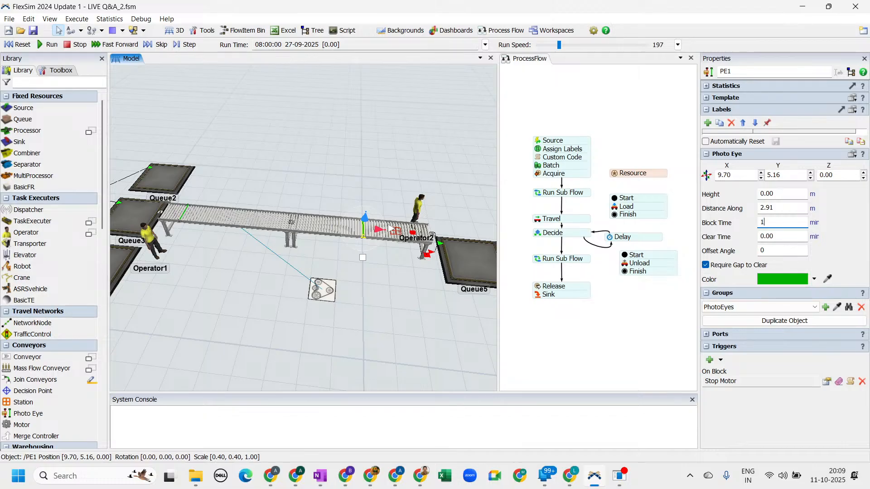
pyautogui.hotkey('alt', 'Tab')
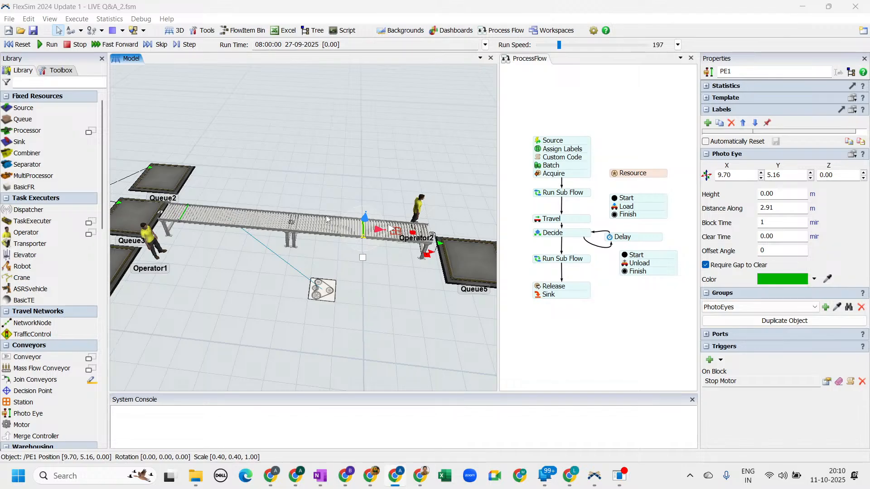
# Step: Review photo eye PE1's properties, including its Block Time, and look over the whole conveyor line
pyautogui.click(391, 252)
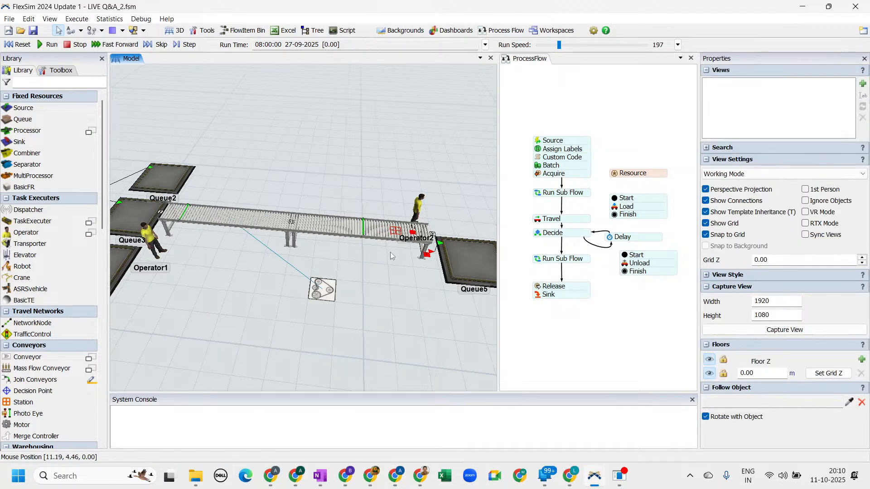
pyautogui.click(366, 234)
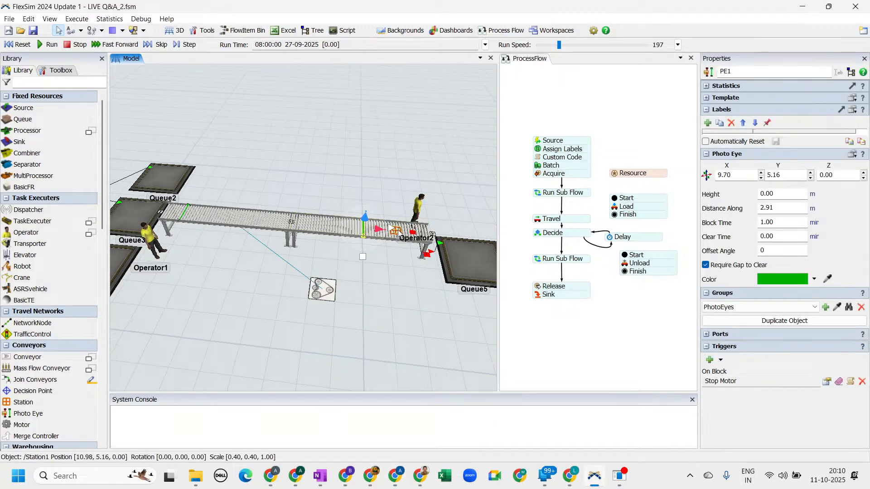
pyautogui.click(382, 230)
pyautogui.click(364, 226)
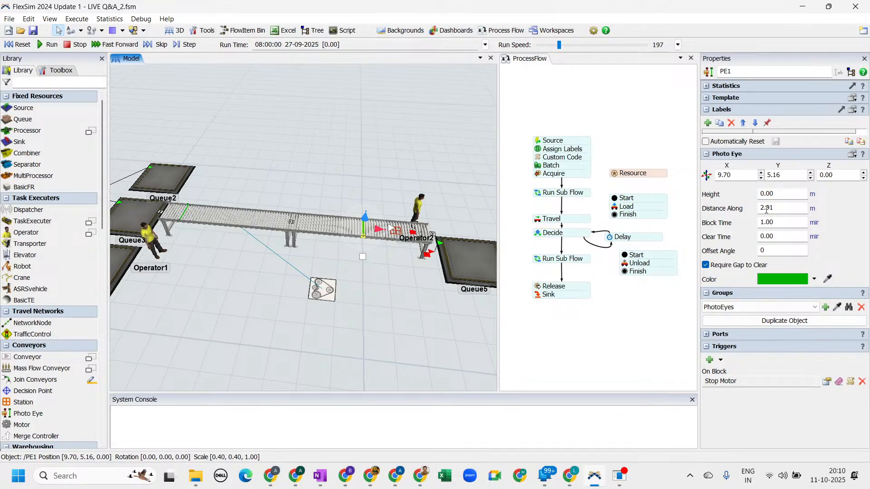
pyautogui.doubleClick(794, 224)
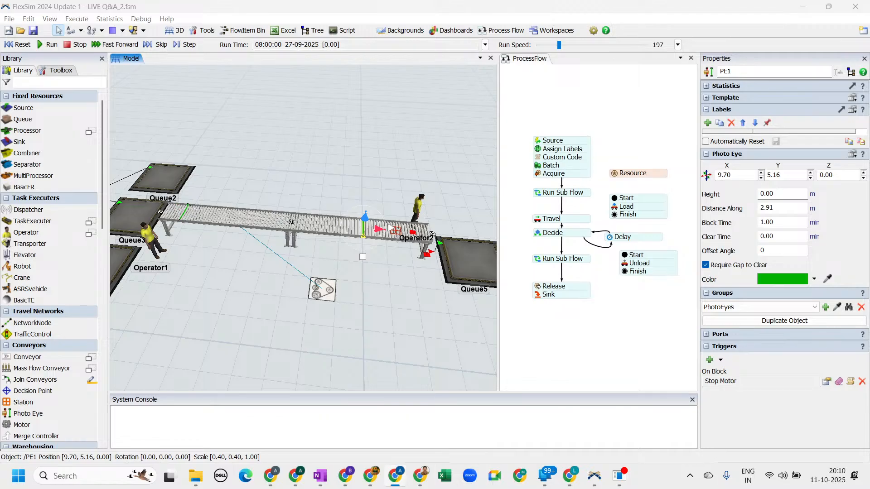
pyautogui.scroll(-2, 170, 321)
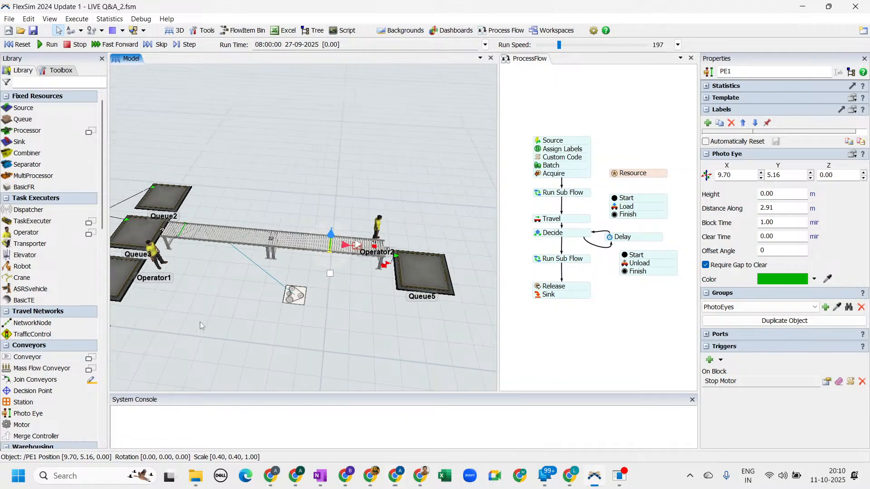
pyautogui.moveTo(199, 322); pyautogui.dragTo(267, 312)
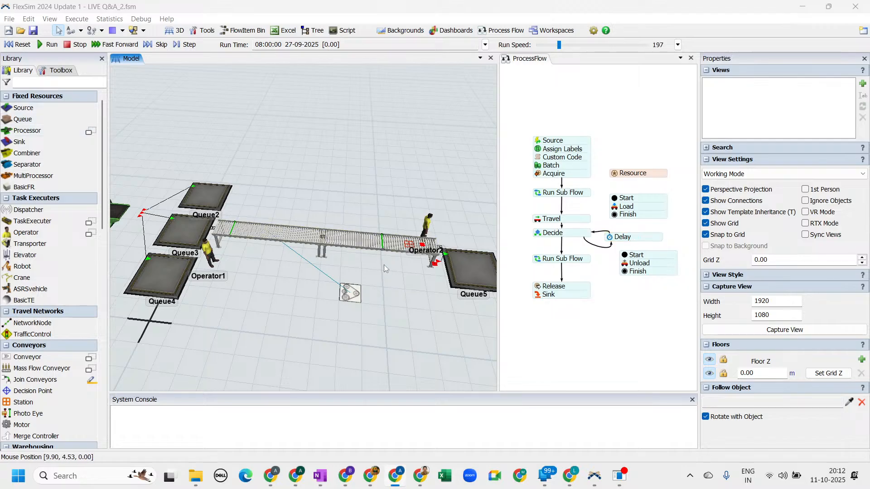
# Step: Set photo eye PE1's Block Time to 0.5 min
pyautogui.scroll(3, 385, 265)
pyautogui.scroll(-1, 386, 266)
pyautogui.scroll(4, 363, 212)
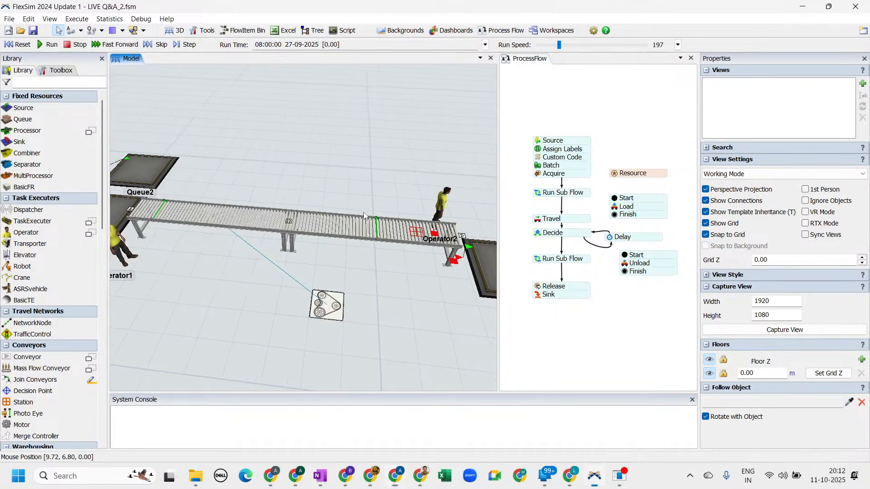
pyautogui.click(352, 212)
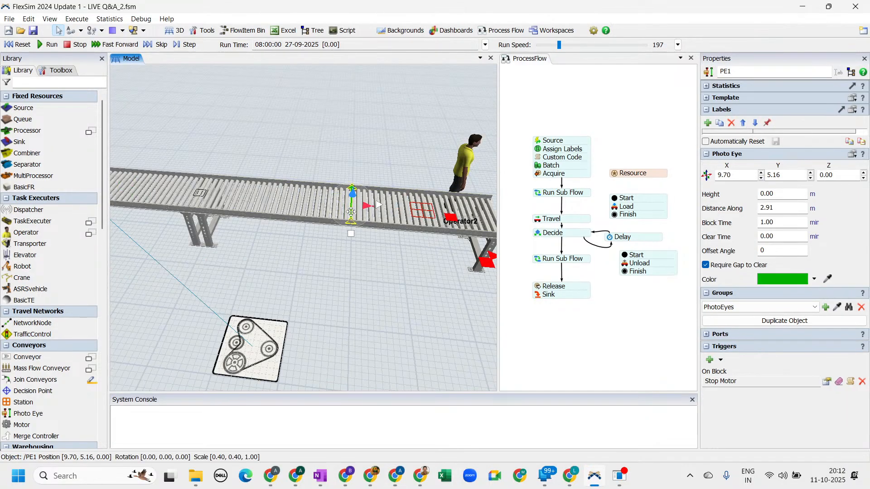
pyautogui.click(780, 226)
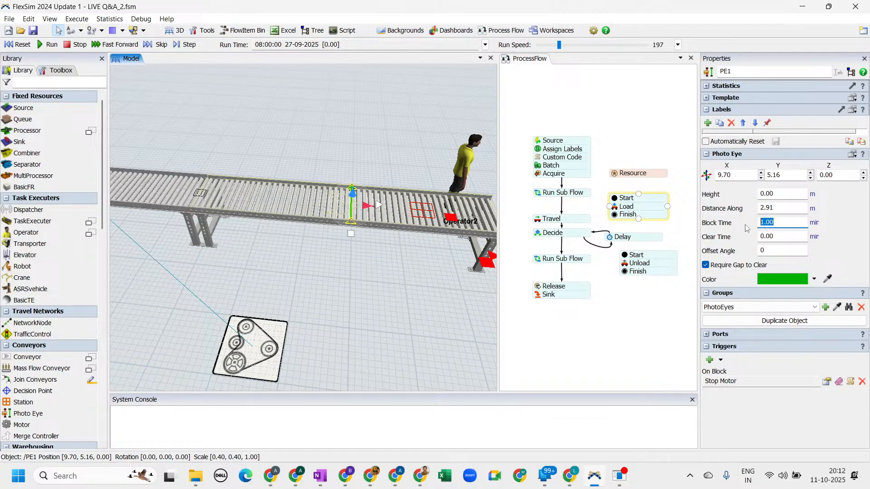
pyautogui.write('0.5')
pyautogui.click(363, 314)
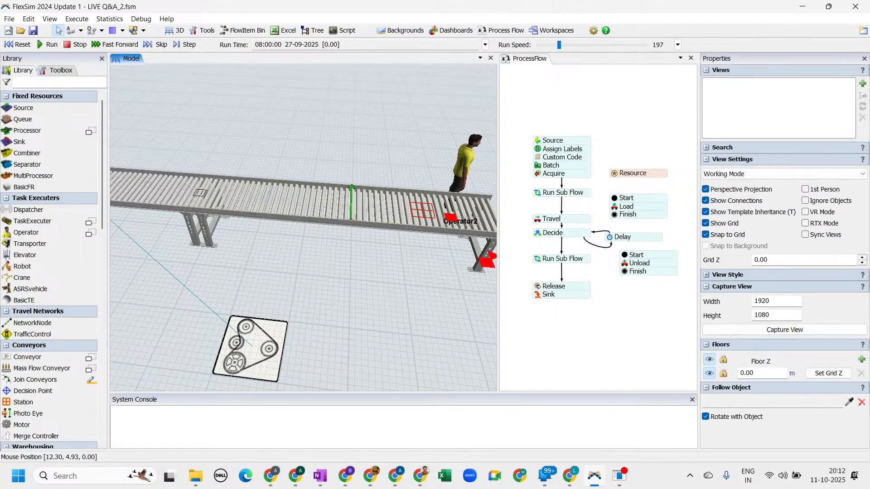
pyautogui.hotkey('alt', 'Tab')
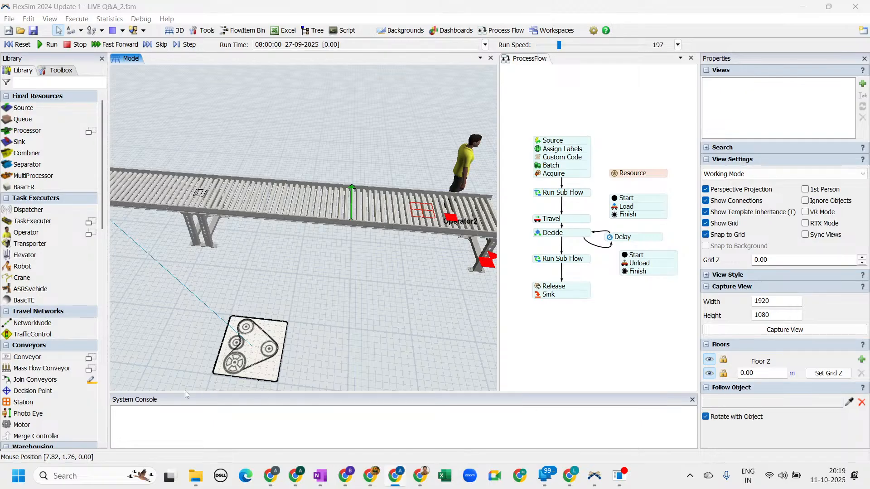
# Step: Examine the conveyor's exit section between photo eye PE1, Station1 and Operator2 up close
pyautogui.moveTo(387, 290); pyautogui.dragTo(403, 328, button='right')
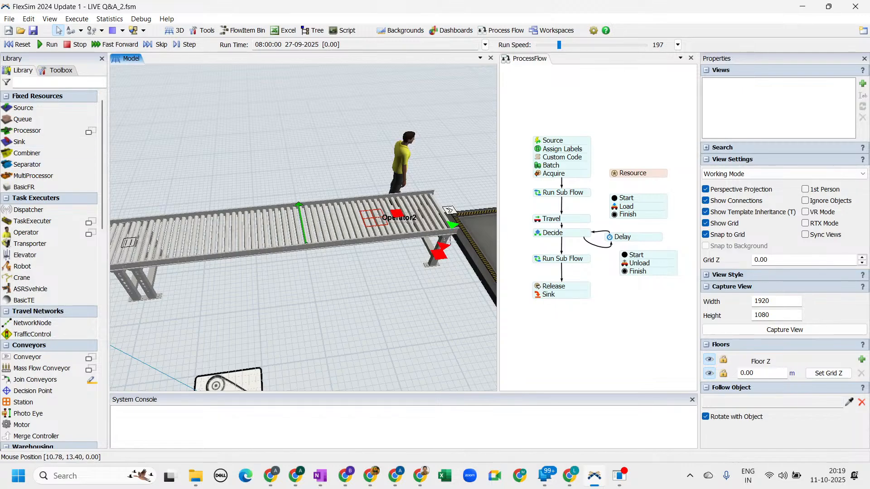
pyautogui.hotkey('alt', 'Tab')
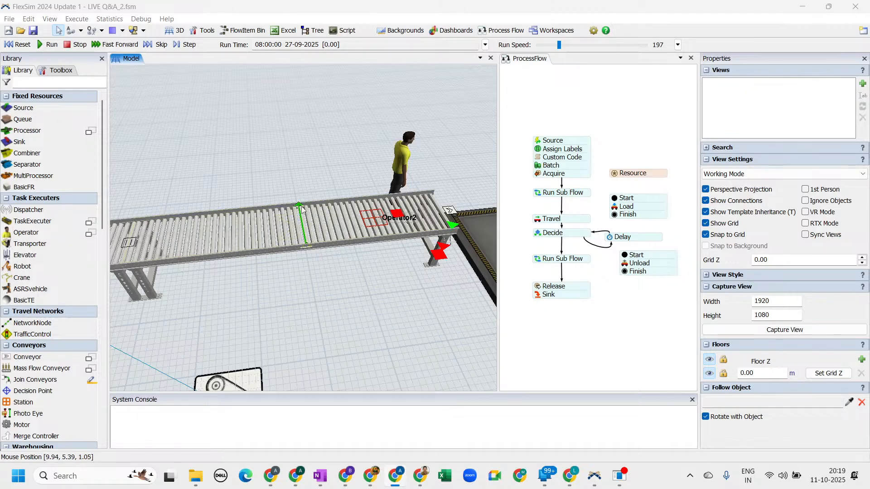
pyautogui.scroll(3, 364, 303)
pyautogui.scroll(-2, 365, 306)
pyautogui.moveTo(365, 306); pyautogui.dragTo(406, 302, button='right')
pyautogui.hotkey('alt', 'Tab')
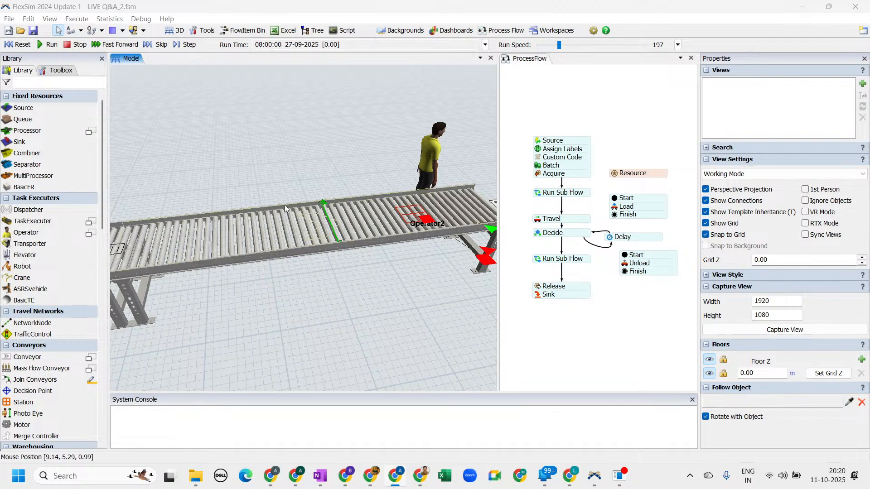
pyautogui.scroll(3, 399, 243)
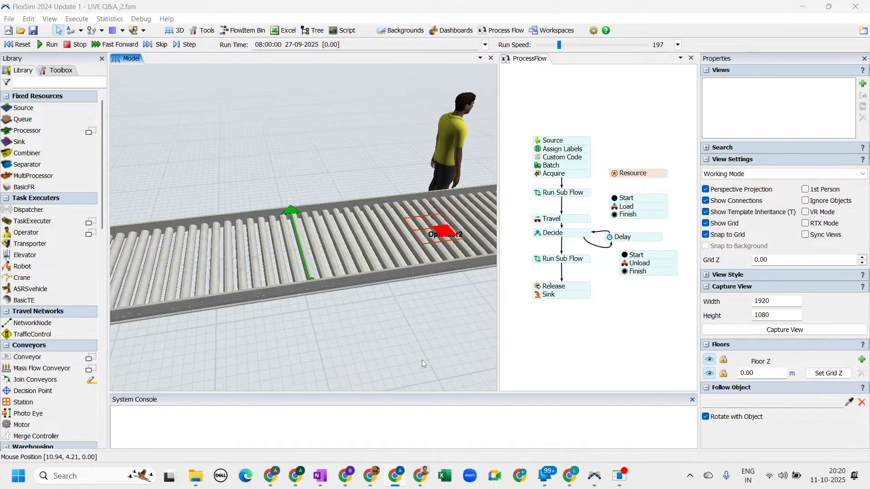
pyautogui.scroll(3, 421, 360)
pyautogui.scroll(-5, 287, 164)
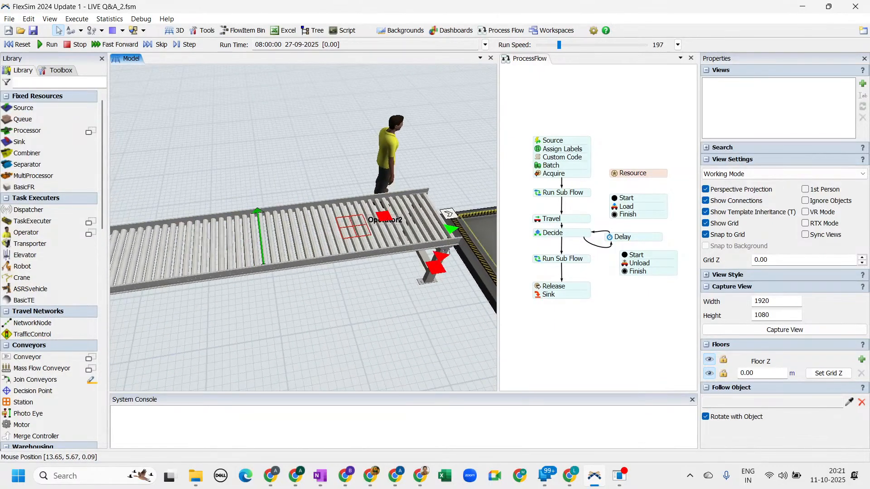
pyautogui.hotkey('alt', 'Tab')
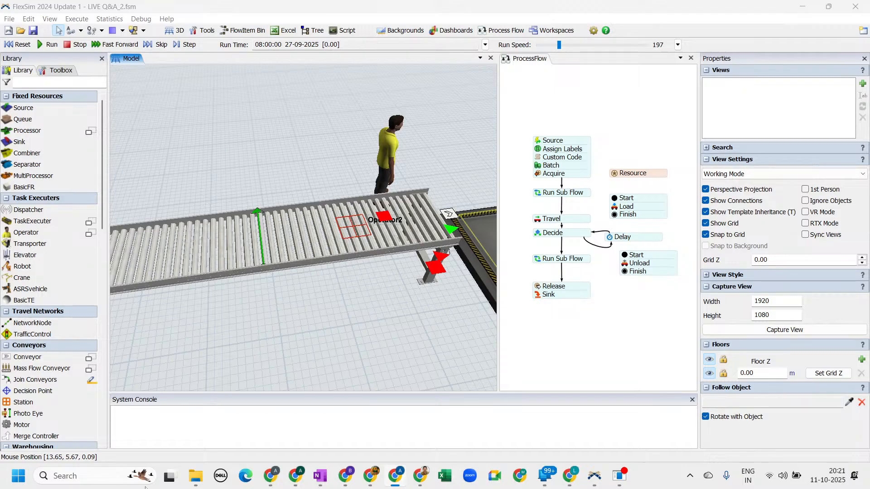
pyautogui.moveTo(298, 364); pyautogui.dragTo(330, 328, button='right')
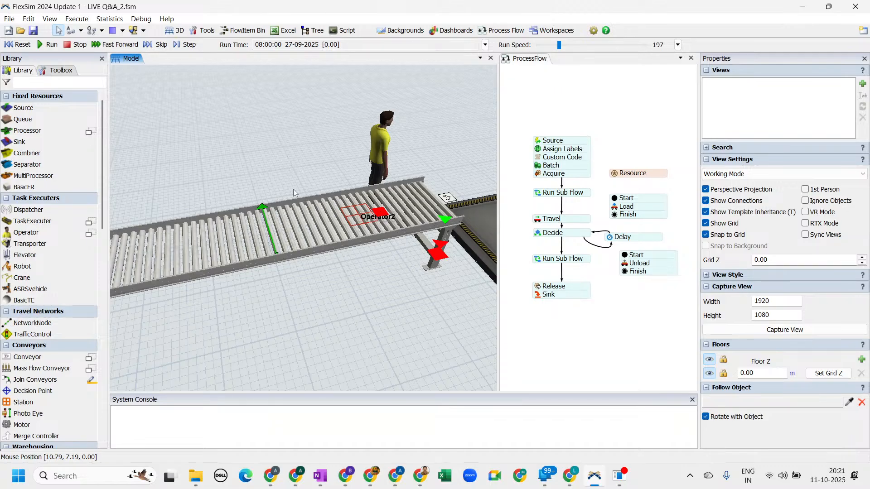
pyautogui.scroll(2, 331, 263)
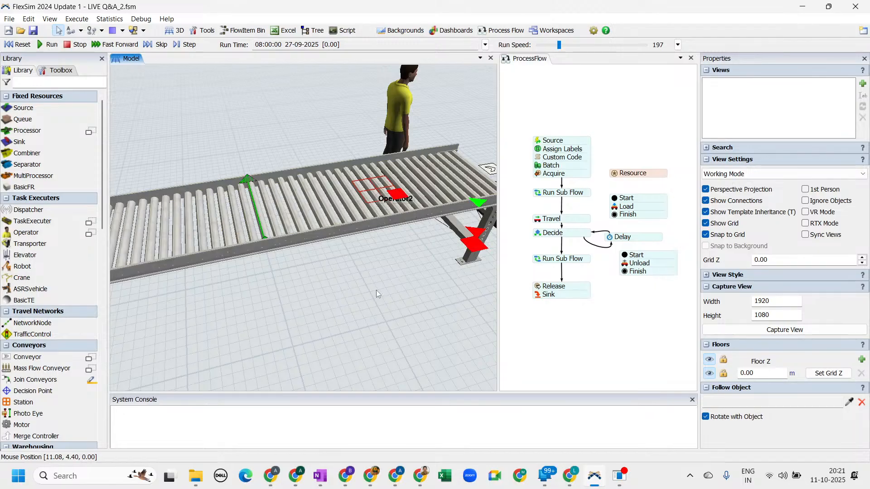
pyautogui.moveTo(377, 290)
pyautogui.mouseDown(button='right')
pyautogui.moveTo(374, 283)
pyautogui.moveTo(377, 290)
pyautogui.mouseUp(button='right')
pyautogui.click(284, 126)
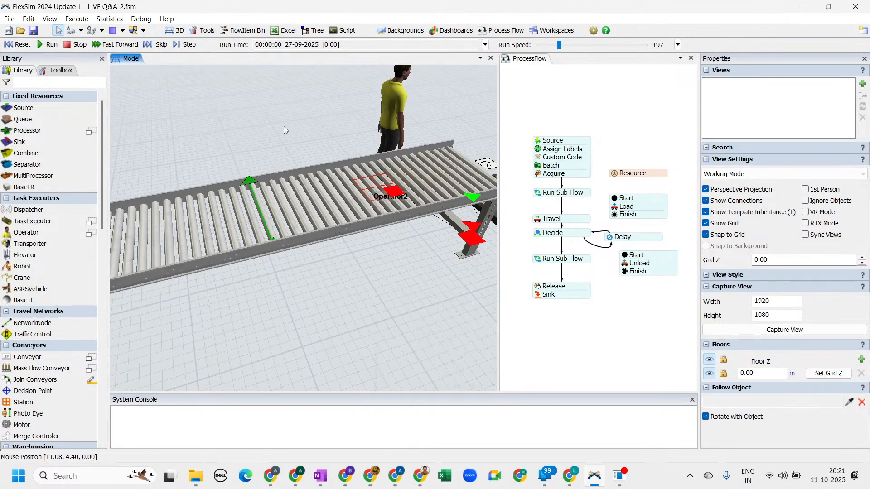
pyautogui.scroll(-2, 284, 126)
pyautogui.moveTo(284, 126); pyautogui.dragTo(279, 133, button='right')
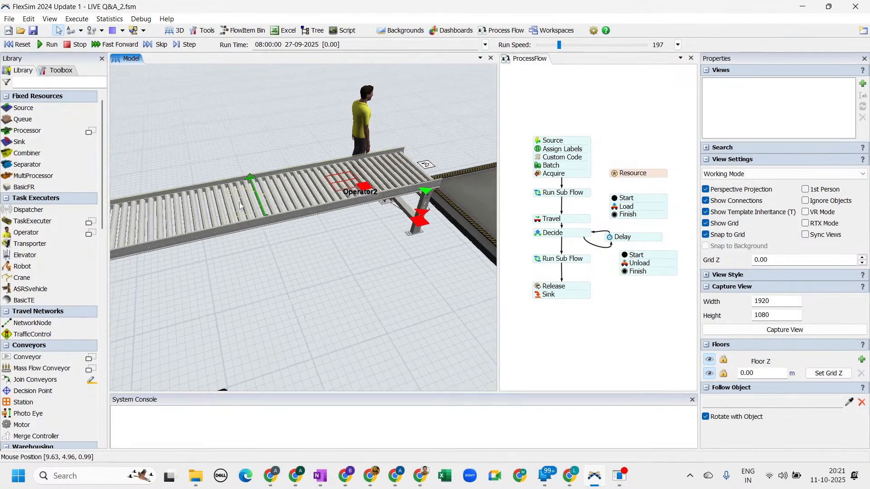
# Step: Check photo eye PE1's Block Time and enter a new Clear Time for it
pyautogui.click(257, 200)
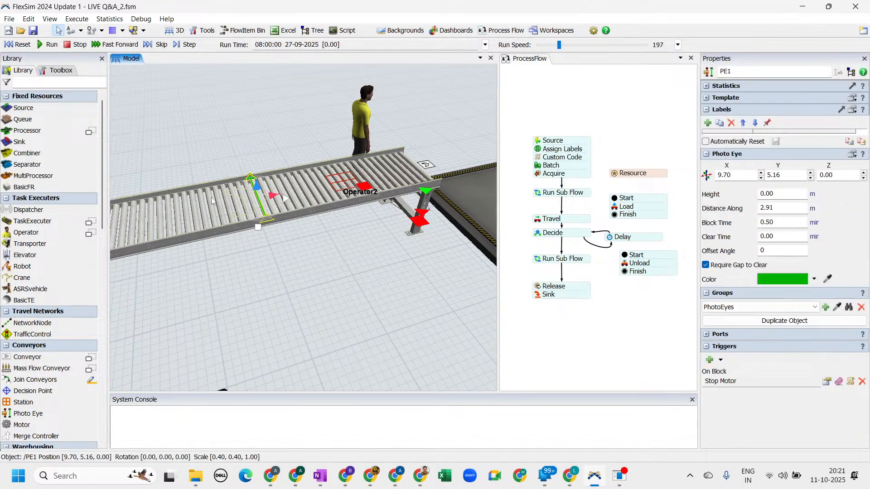
pyautogui.click(791, 221)
pyautogui.scroll(-4, 348, 284)
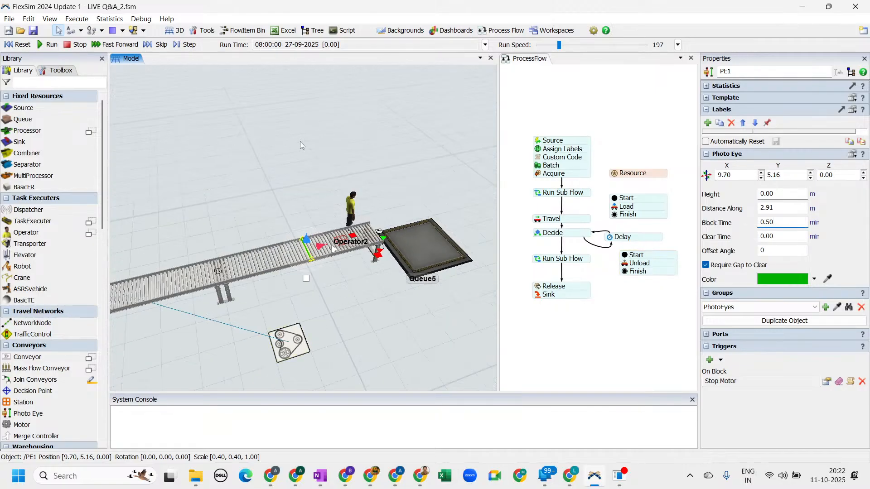
pyautogui.moveTo(299, 142); pyautogui.dragTo(333, 118)
pyautogui.moveTo(335, 121); pyautogui.dragTo(330, 121, button='right')
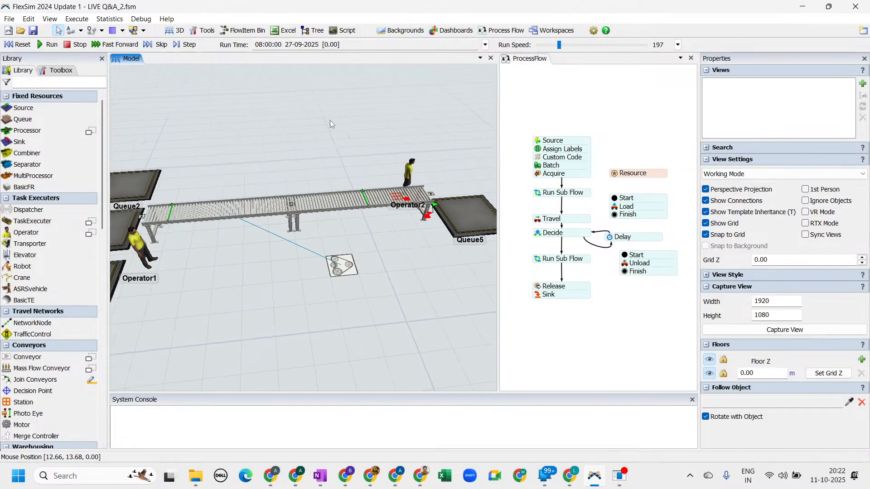
pyautogui.click(368, 199)
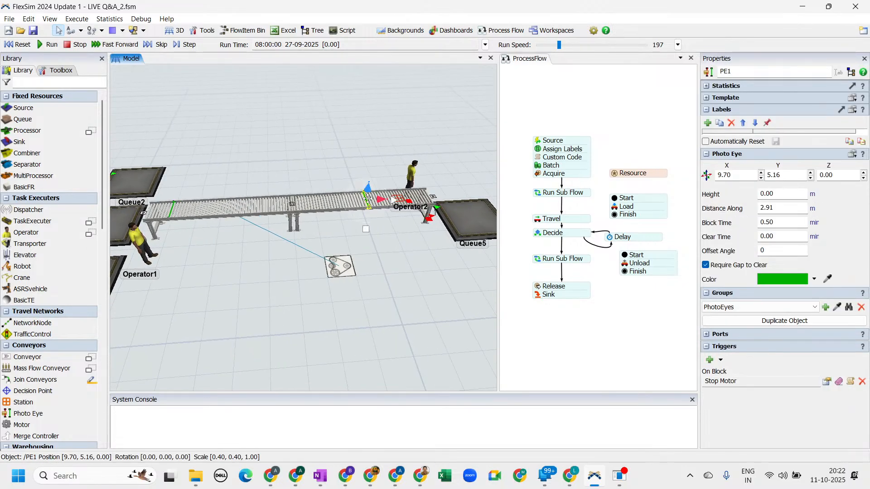
pyautogui.click(784, 237)
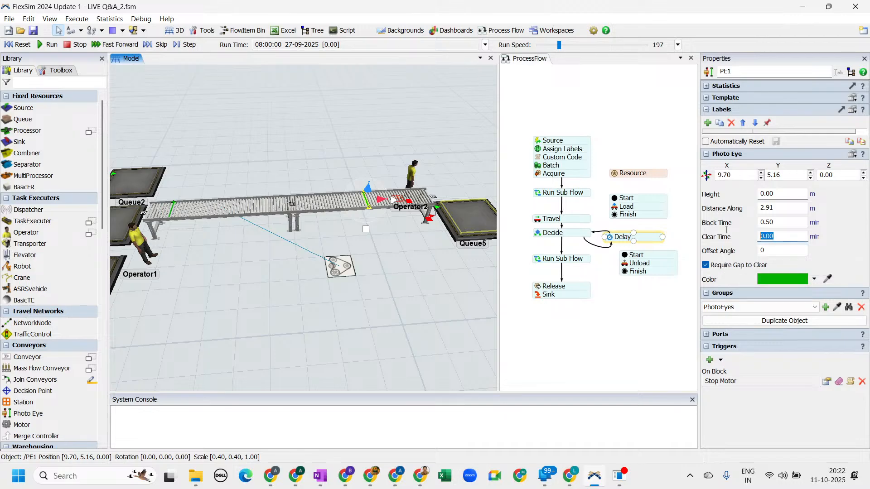
pyautogui.write('0.')
pyautogui.click(401, 266)
pyautogui.scroll(2, 368, 186)
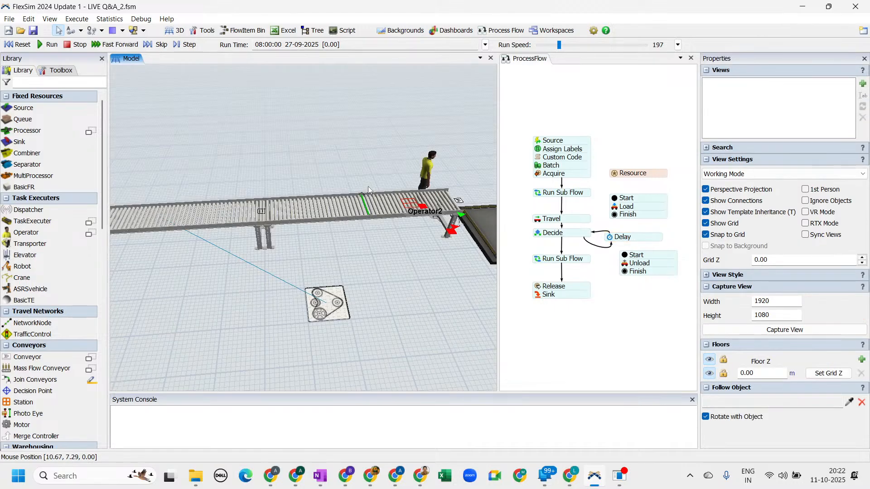
pyautogui.scroll(2, 392, 282)
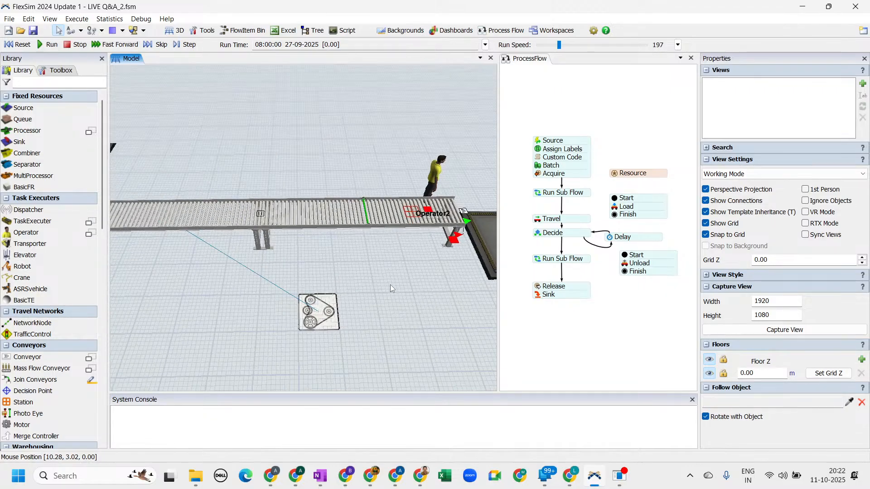
pyautogui.scroll(-3, 390, 286)
pyautogui.scroll(3, 390, 286)
pyautogui.scroll(-1, 395, 300)
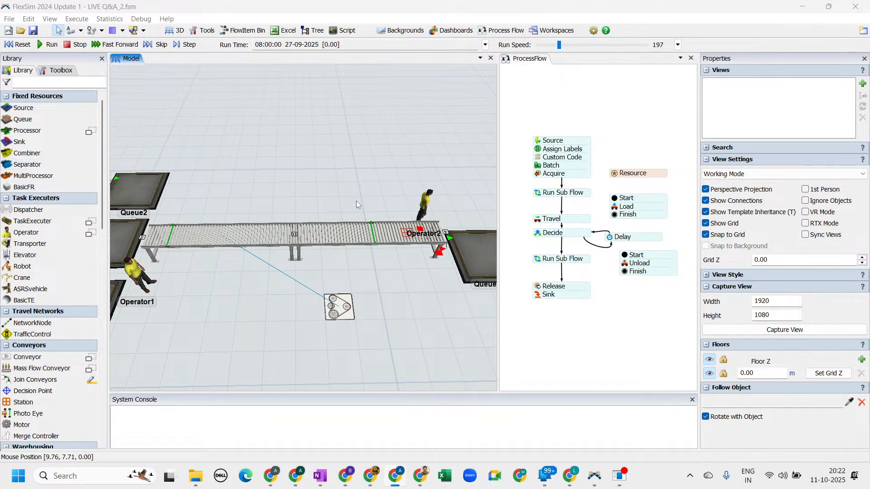
pyautogui.scroll(5, 339, 200)
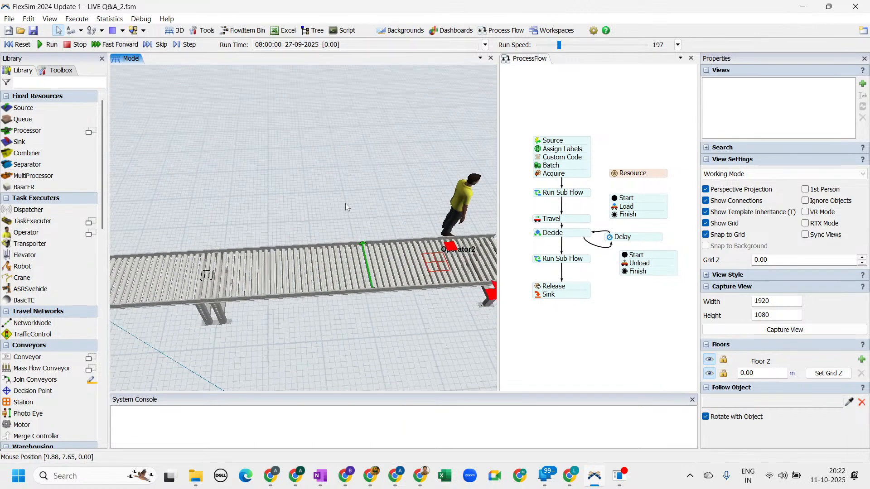
pyautogui.moveTo(346, 203); pyautogui.dragTo(349, 197, button='right')
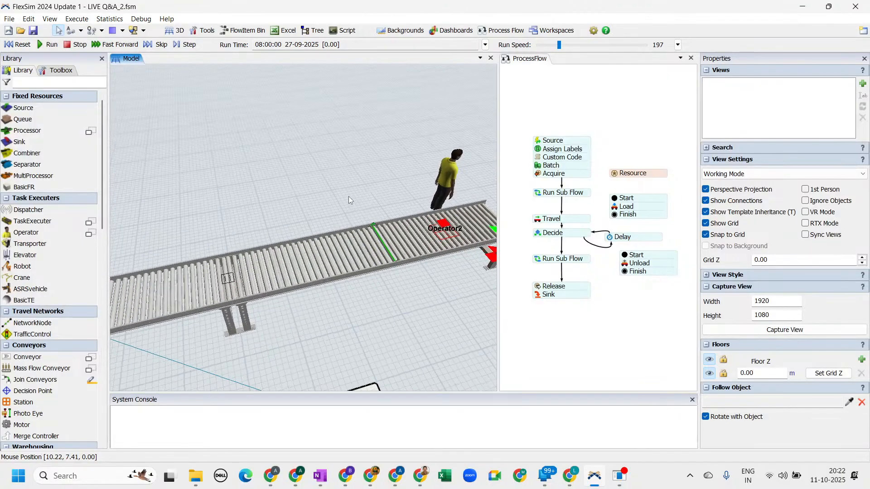
pyautogui.moveTo(349, 196); pyautogui.dragTo(287, 167)
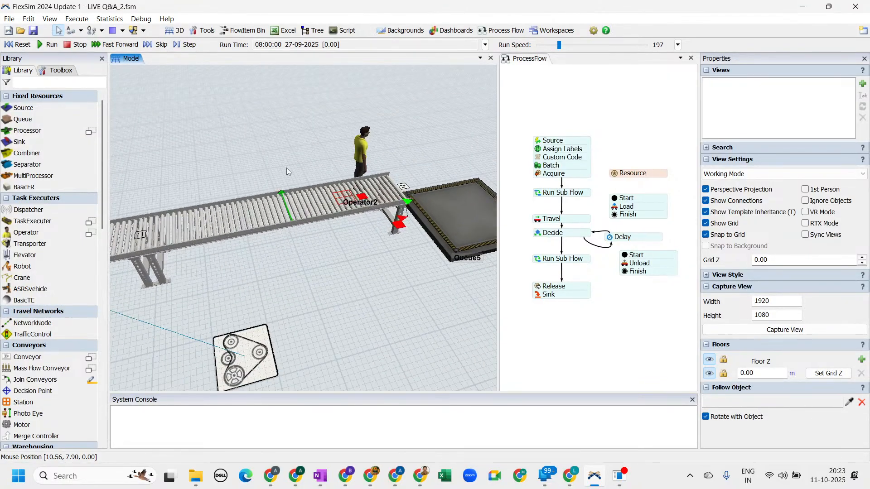
# Step: Examine photo eye PE1 and the conveyor's motor near the exit end of the line
pyautogui.moveTo(356, 276)
pyautogui.mouseDown(button='right')
pyautogui.moveTo(325, 273)
pyautogui.moveTo(350, 281)
pyautogui.mouseUp(button='right')
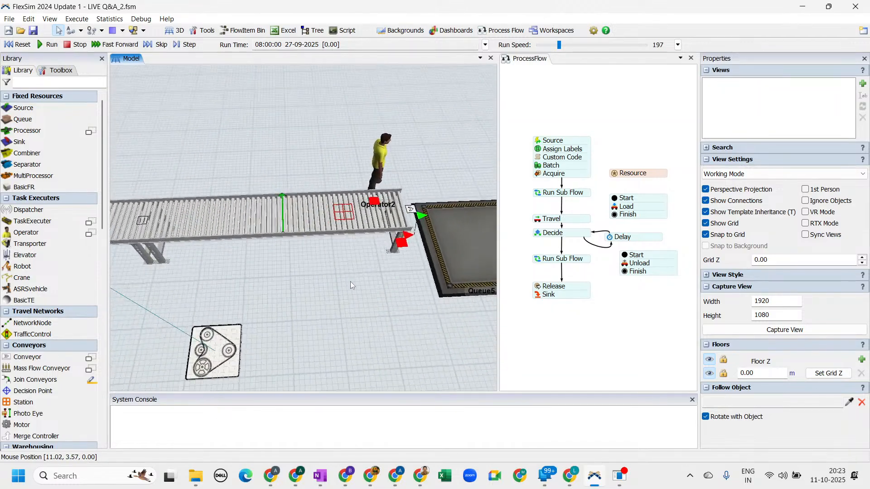
pyautogui.moveTo(287, 172); pyautogui.dragTo(326, 209, button='right')
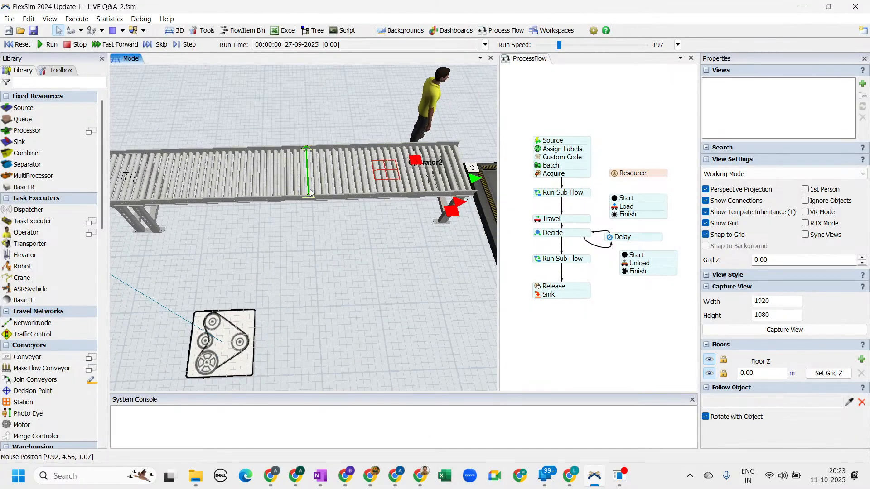
pyautogui.click(309, 191)
pyautogui.moveTo(384, 284); pyautogui.dragTo(383, 279, button='right')
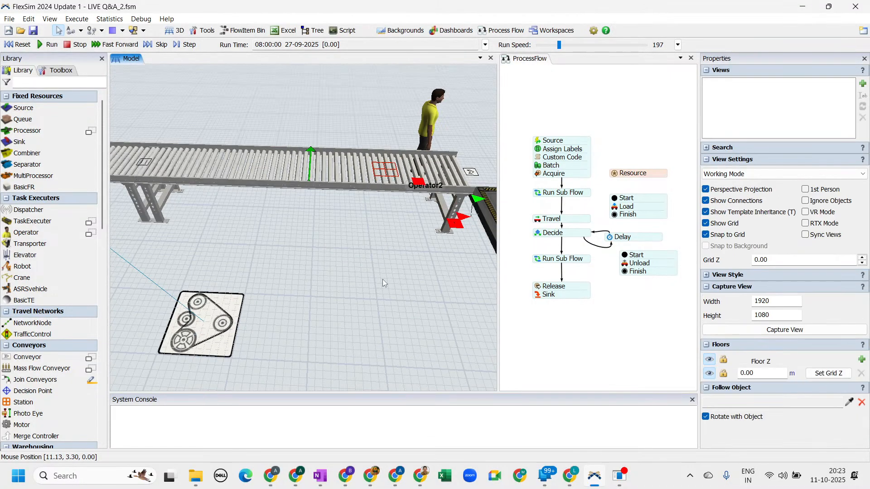
pyautogui.scroll(-2, 382, 279)
pyautogui.click(322, 187)
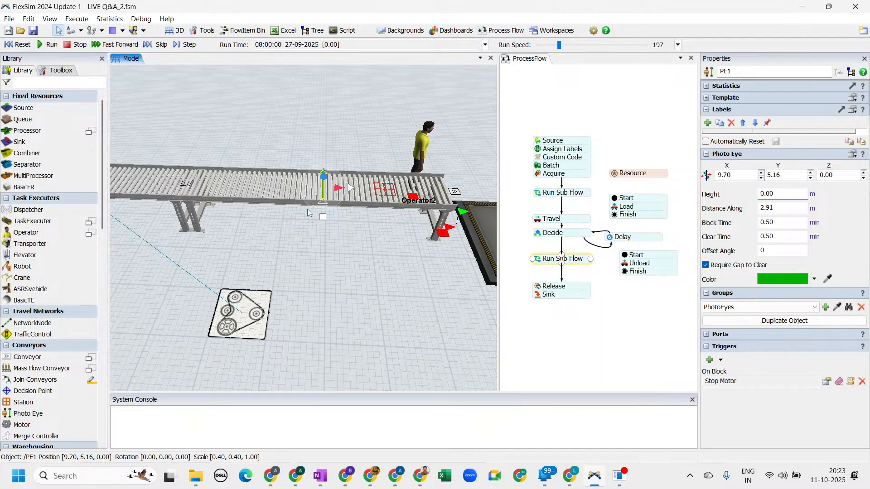
pyautogui.click(220, 291)
# Step: Add an On Clear trigger to photo eye PE1 that resumes motor Motor1, with the condition true
pyautogui.click(322, 198)
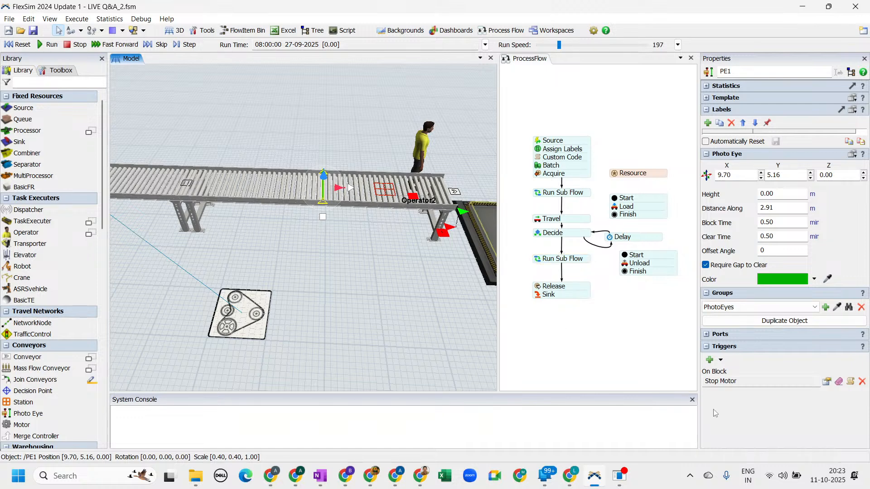
pyautogui.click(721, 360)
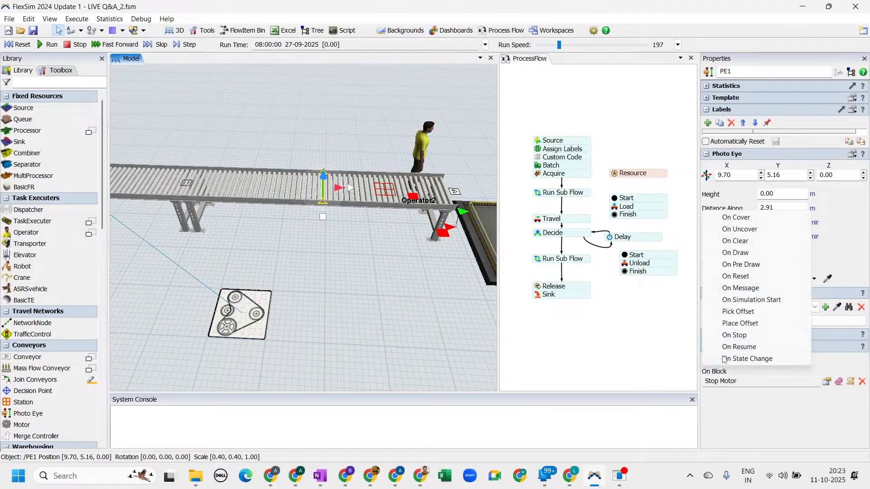
pyautogui.click(746, 247)
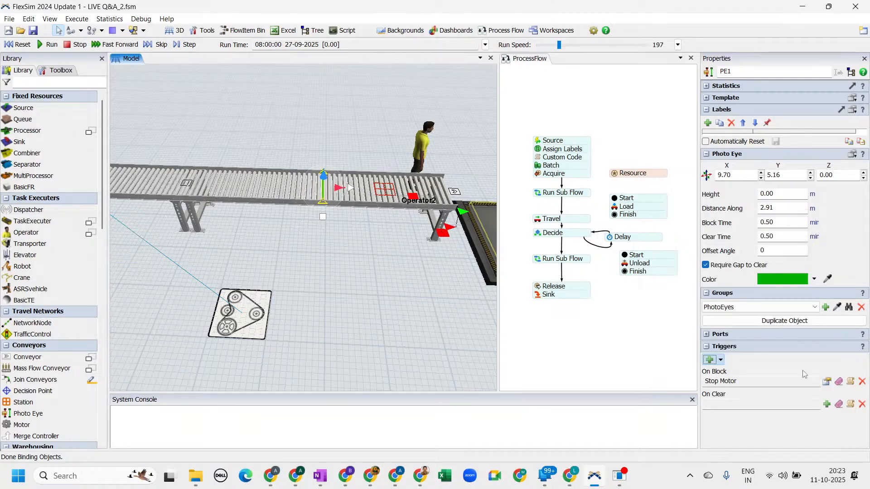
pyautogui.click(827, 405)
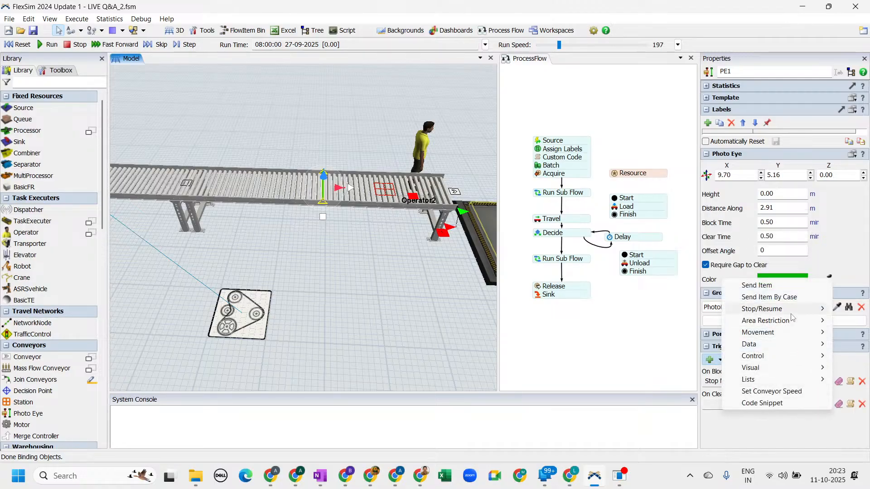
pyautogui.moveTo(792, 315)
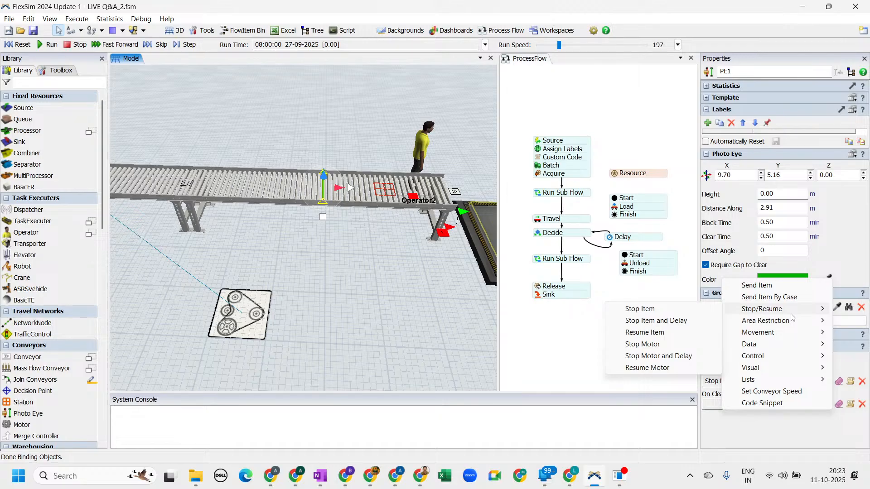
pyautogui.click(647, 368)
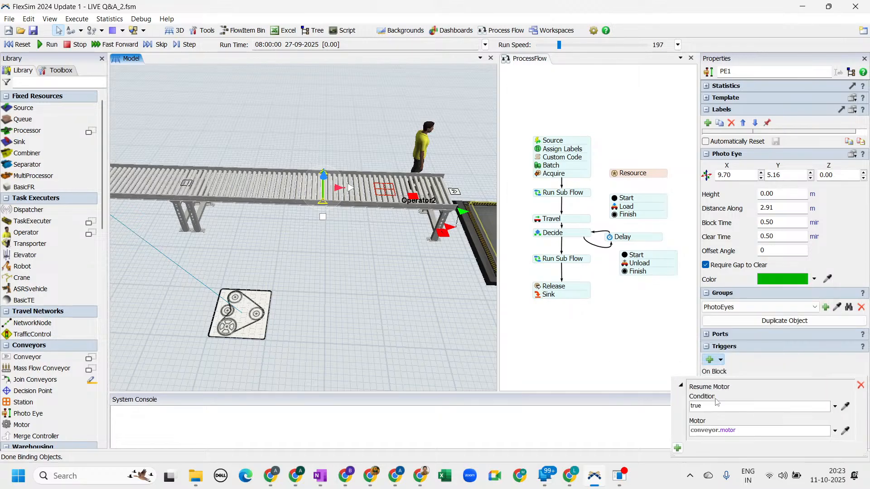
pyautogui.click(828, 405)
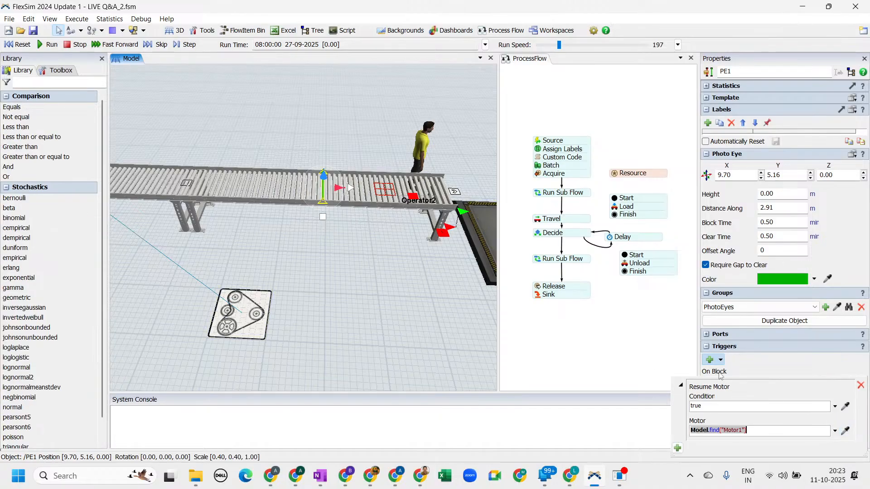
pyautogui.click(769, 369)
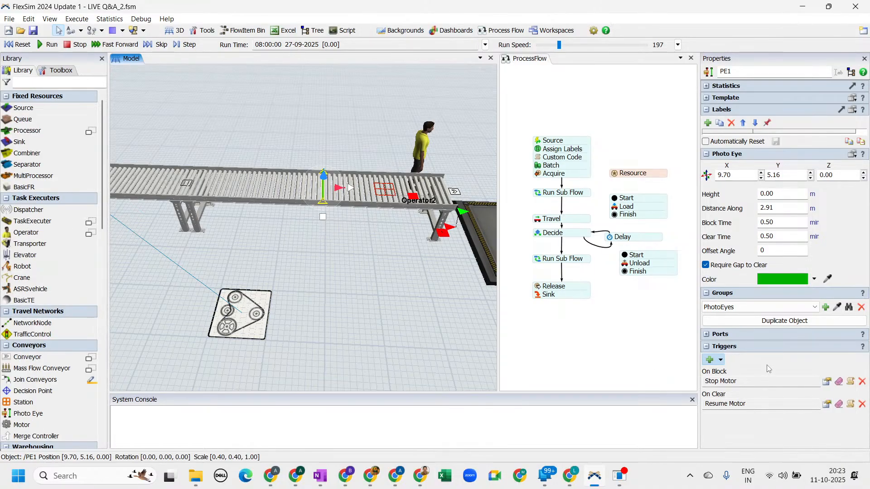
# Step: Reset and run the model, slowing the run speed to 13.42
pyautogui.click(29, 47)
pyautogui.click(48, 45)
pyautogui.moveTo(560, 45); pyautogui.dragTo(550, 46)
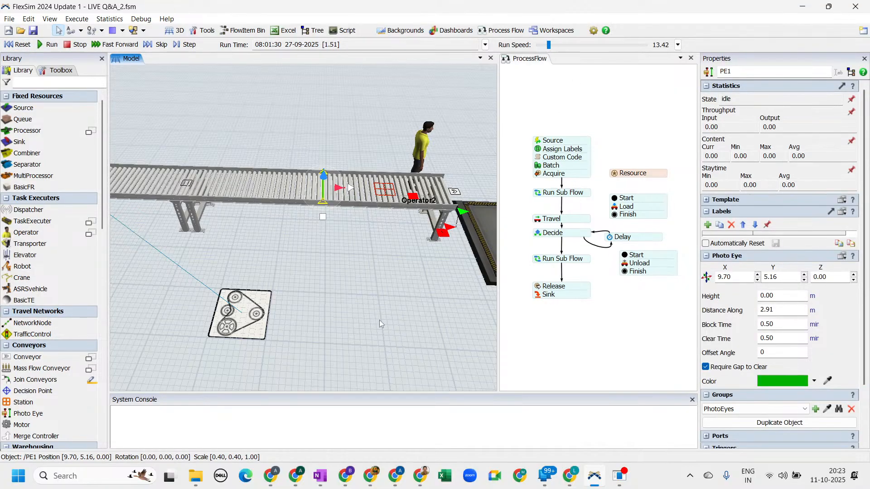
# Step: Follow the running line from the conveyor's exit back to the queues and processors feeding it
pyautogui.scroll(-3, 379, 320)
pyautogui.moveTo(361, 295); pyautogui.dragTo(362, 287)
pyautogui.moveTo(363, 287)
pyautogui.mouseDown(button='right')
pyautogui.moveTo(374, 287)
pyautogui.moveTo(355, 281)
pyautogui.mouseUp(button='right')
pyautogui.scroll(3, 355, 281)
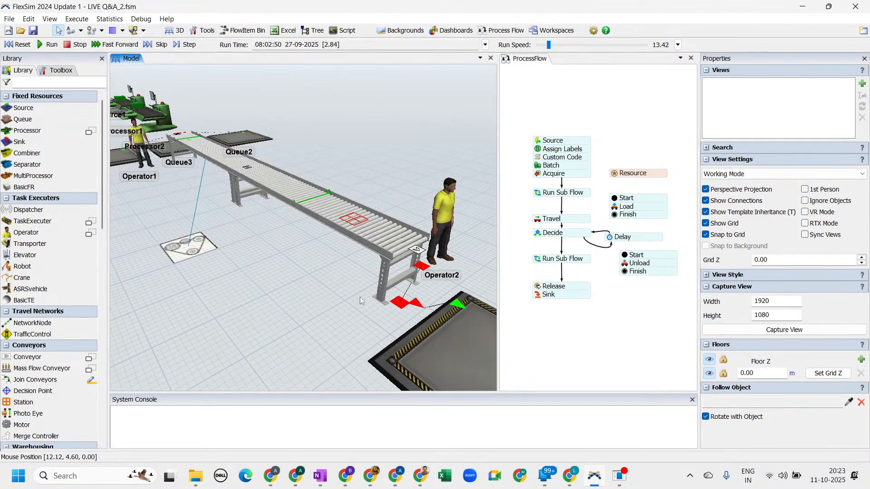
pyautogui.moveTo(360, 297); pyautogui.dragTo(534, 372)
pyautogui.moveTo(141, 235); pyautogui.dragTo(296, 303, button='right')
pyautogui.scroll(3, 293, 302)
pyautogui.scroll(-3, 293, 303)
pyautogui.moveTo(293, 303); pyautogui.dragTo(360, 318)
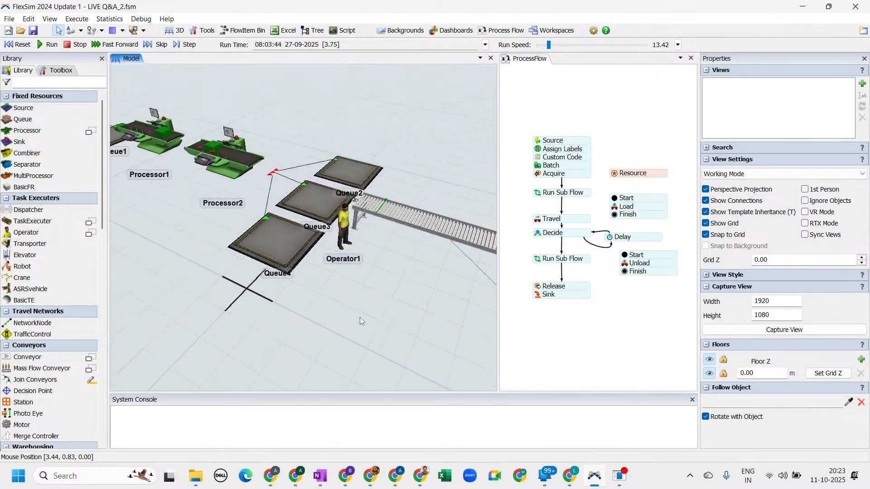
# Step: Widen the 3D model view and reposition the process flow beside it
pyautogui.moveTo(498, 158); pyautogui.dragTo(539, 157)
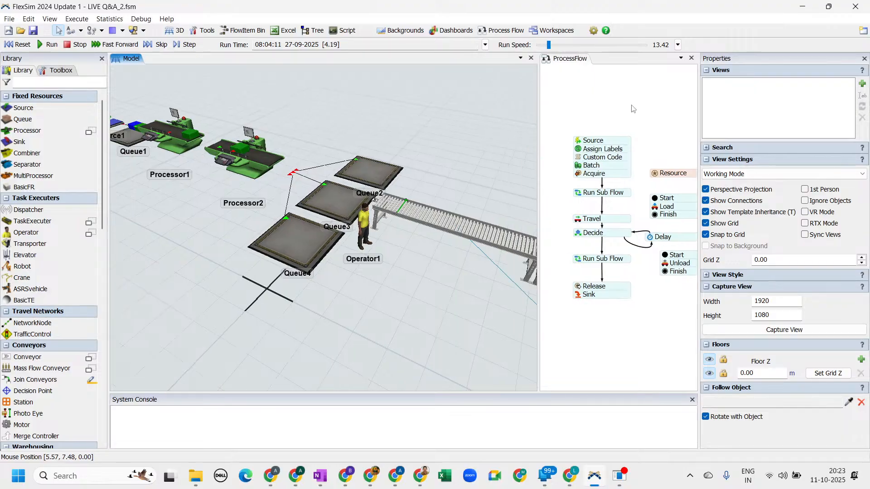
pyautogui.click(615, 94)
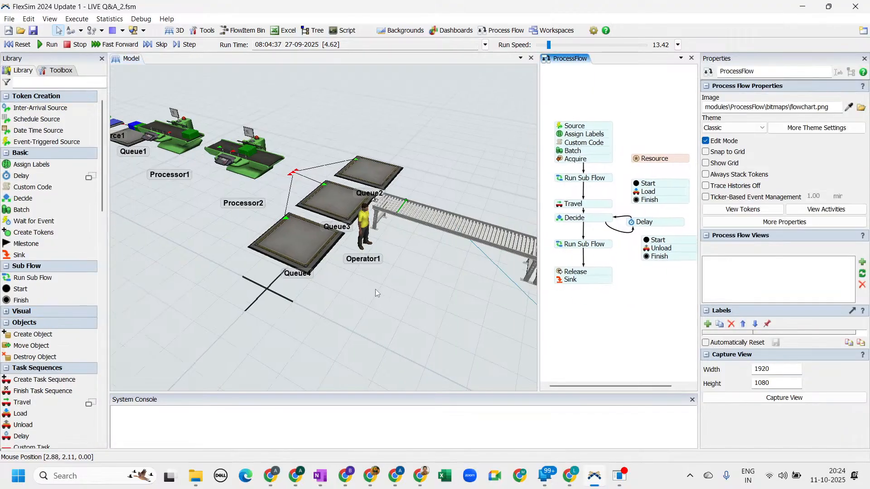
pyautogui.moveTo(380, 304); pyautogui.dragTo(350, 288)
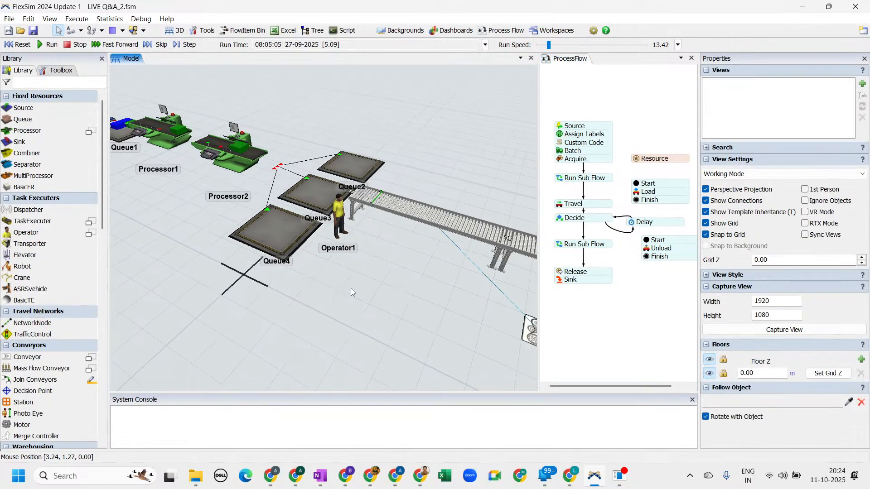
# Step: Raise the run speed to 67.92 until boxes travel along the conveyor, and slow it to 18.49
pyautogui.click(554, 45)
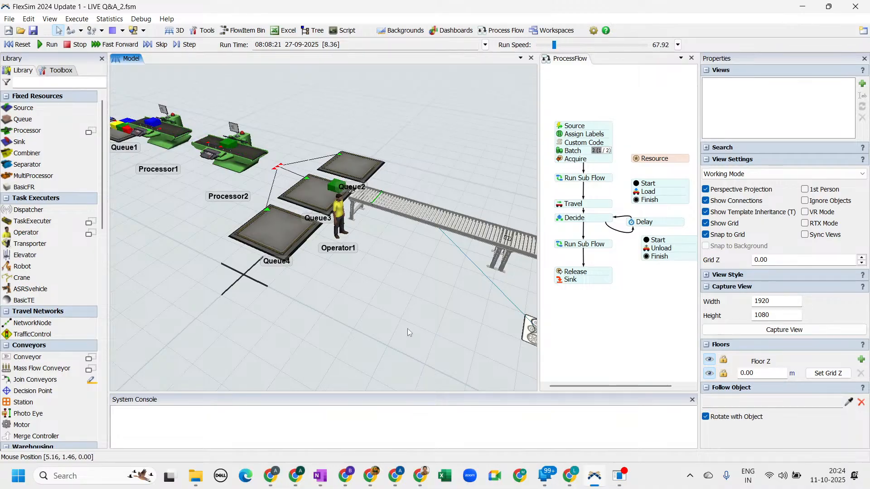
pyautogui.moveTo(406, 328); pyautogui.dragTo(281, 311)
pyautogui.moveTo(364, 331); pyautogui.dragTo(259, 322)
pyautogui.moveTo(553, 47); pyautogui.dragTo(550, 50)
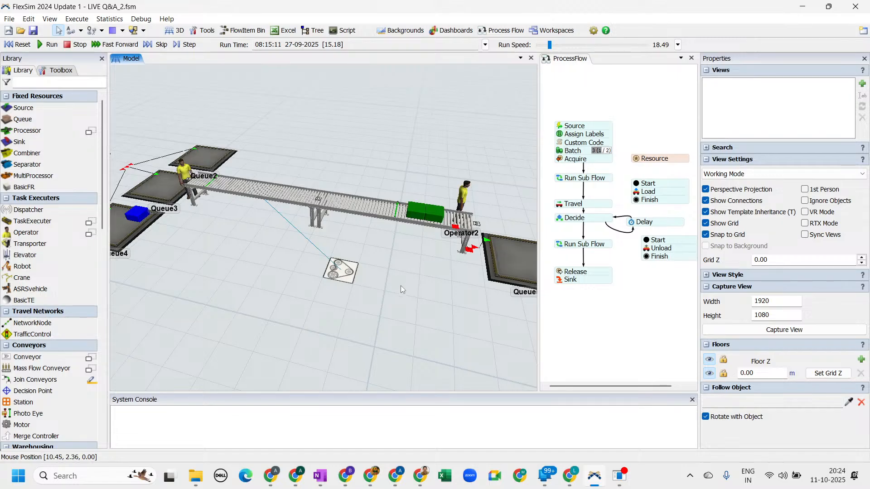
# Step: Close the process flow view so that the 3D model fills the workspace
pyautogui.moveTo(401, 286); pyautogui.dragTo(403, 286, button='right')
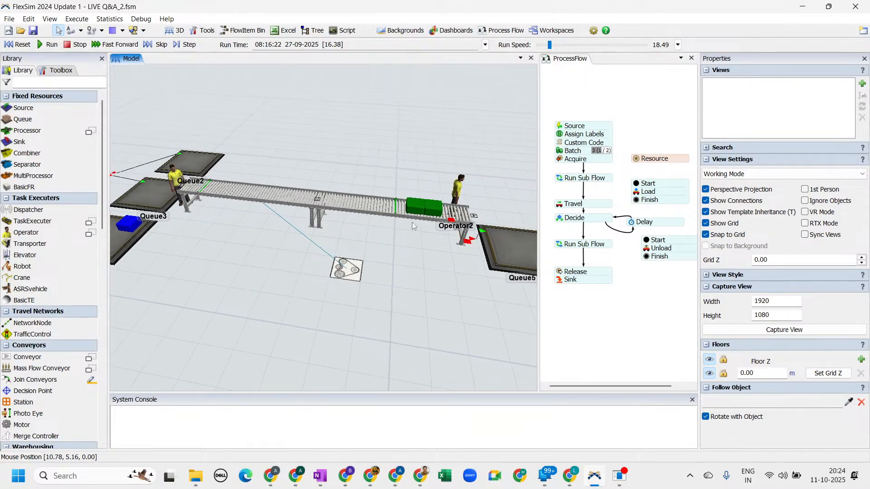
pyautogui.scroll(4, 412, 222)
pyautogui.click(691, 59)
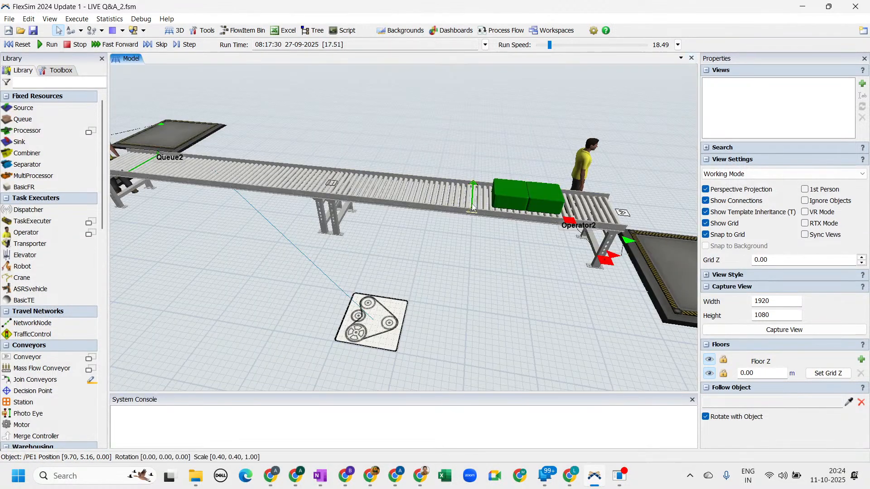
# Step: Review photo eye PE1's state and timing settings while boxes wait at the conveyor's exit
pyautogui.click(486, 311)
pyautogui.scroll(-5, 485, 312)
pyautogui.scroll(3, 486, 312)
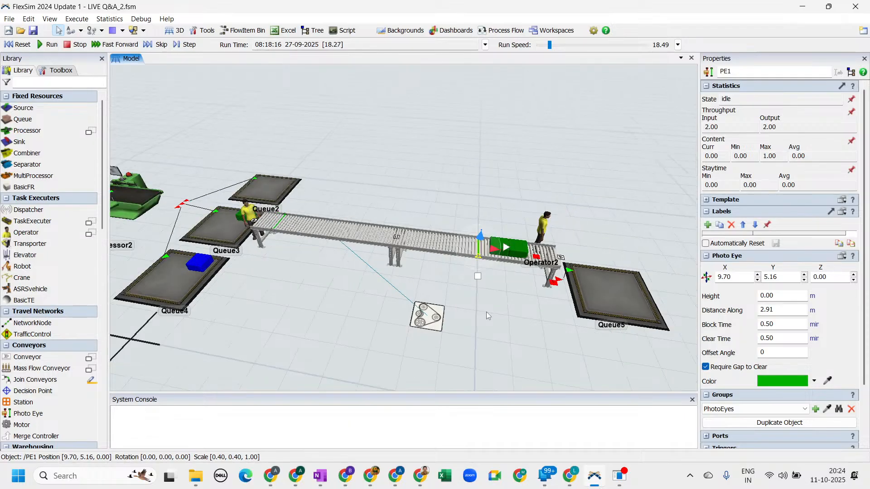
pyautogui.moveTo(488, 313); pyautogui.dragTo(488, 314, button='right')
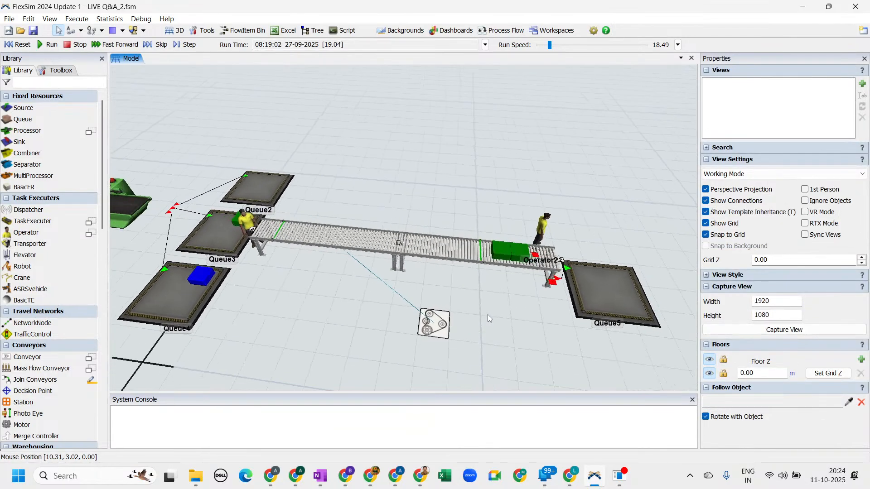
pyautogui.click(483, 260)
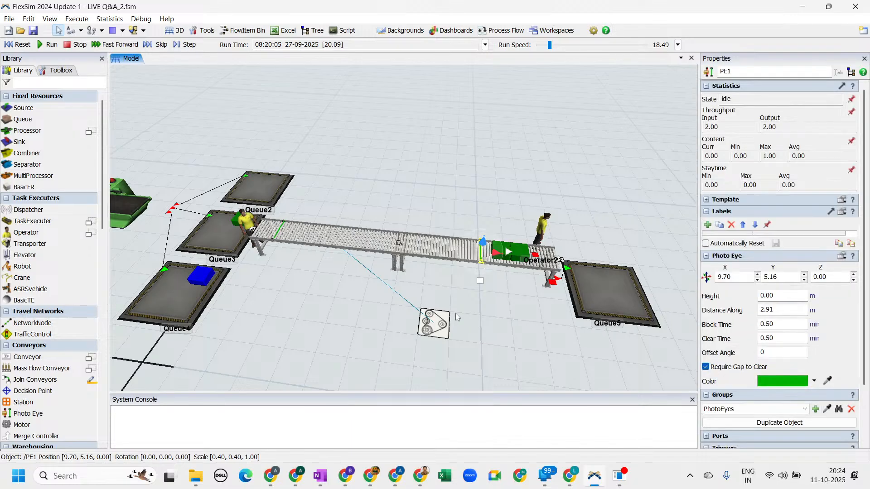
# Step: Inspect Motor1's properties and its link to the straight conveyor while the model runs
pyautogui.click(429, 323)
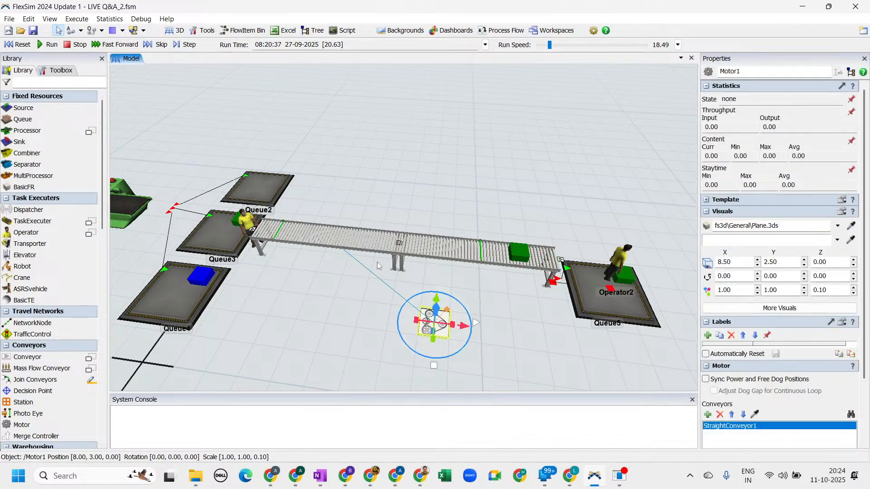
pyautogui.click(361, 248)
pyautogui.click(435, 324)
pyautogui.scroll(-3, 718, 447)
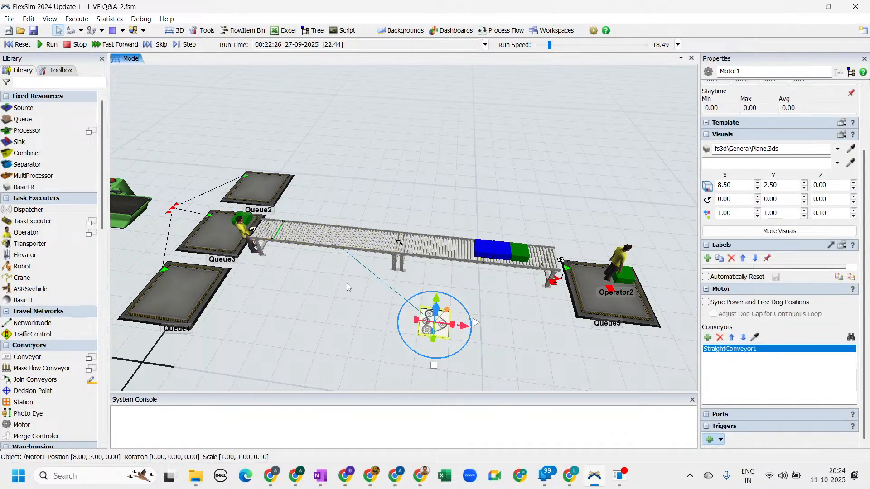
pyautogui.click(339, 323)
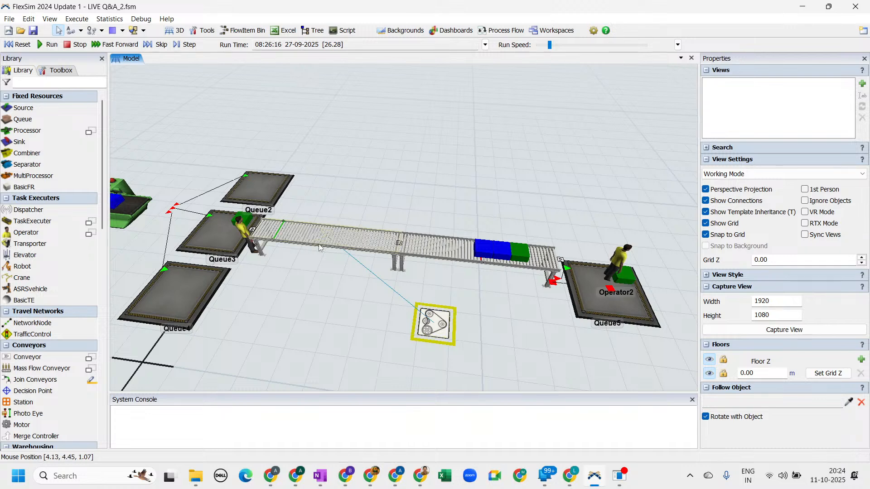
# Step: Switch the 3D view of the production line to Presentation Mode
pyautogui.scroll(-3, 319, 248)
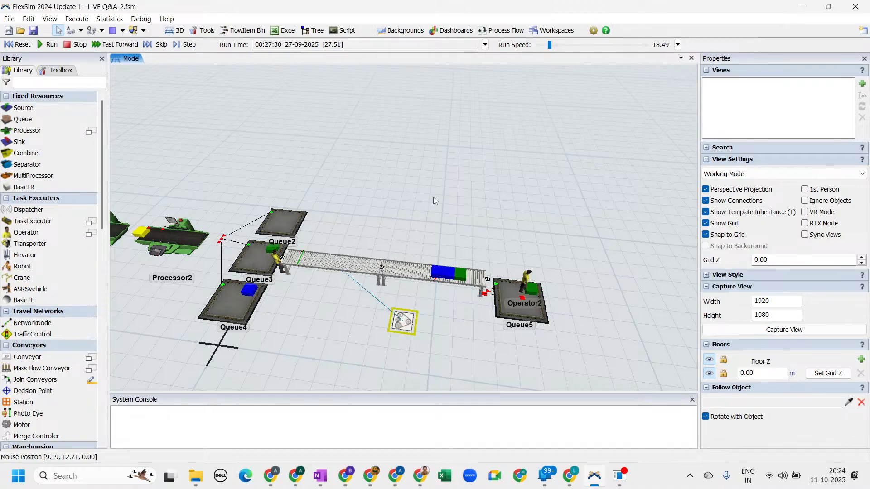
pyautogui.scroll(-2, 434, 197)
pyautogui.scroll(3, 455, 174)
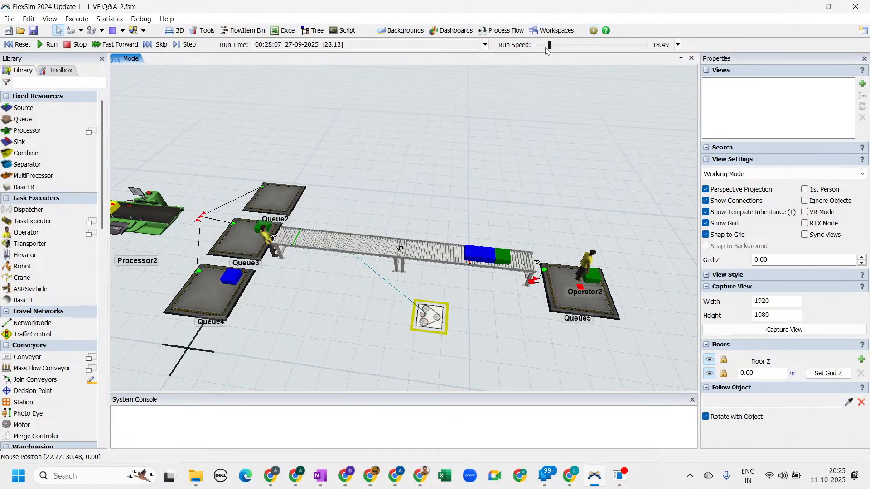
pyautogui.moveTo(521, 132); pyautogui.dragTo(588, 108)
pyautogui.moveTo(588, 108); pyautogui.dragTo(498, 154, button='right')
pyautogui.click(784, 174)
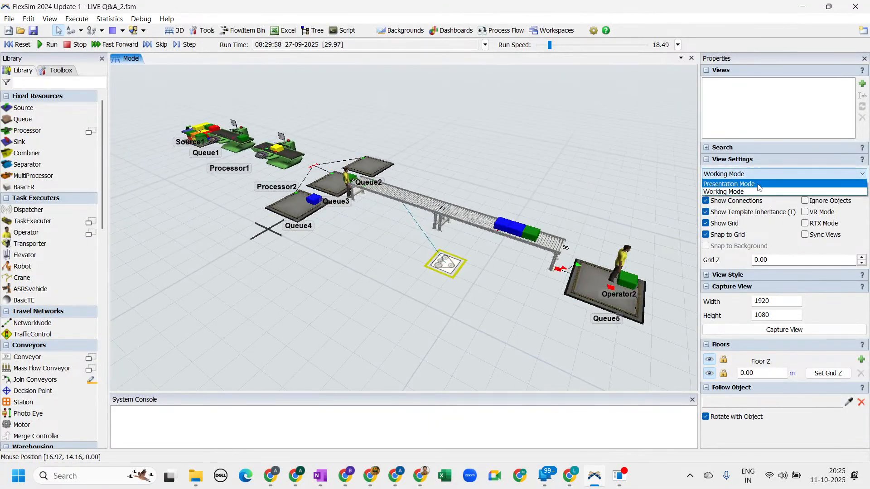
pyautogui.click(730, 183)
# Step: Watch how the motor and photo eye control the boxes moving along the conveyor
pyautogui.scroll(2, 442, 295)
pyautogui.moveTo(442, 295); pyautogui.dragTo(450, 301, button='right')
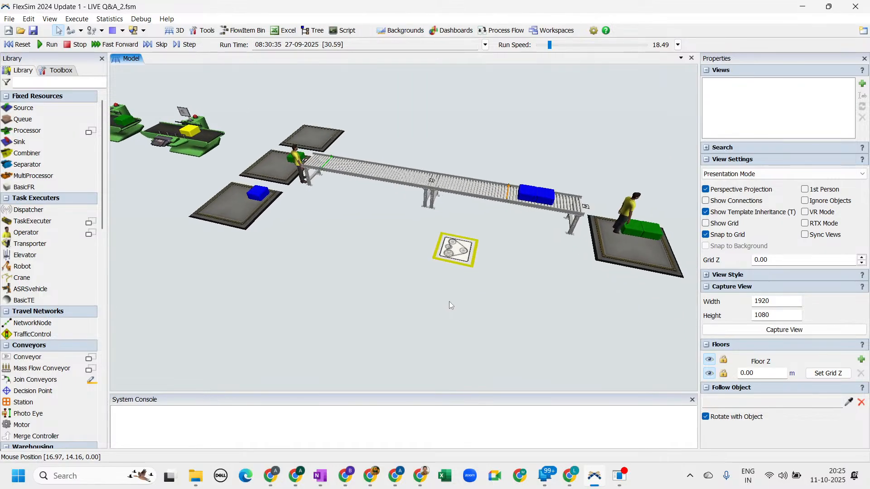
pyautogui.moveTo(450, 301); pyautogui.dragTo(429, 316)
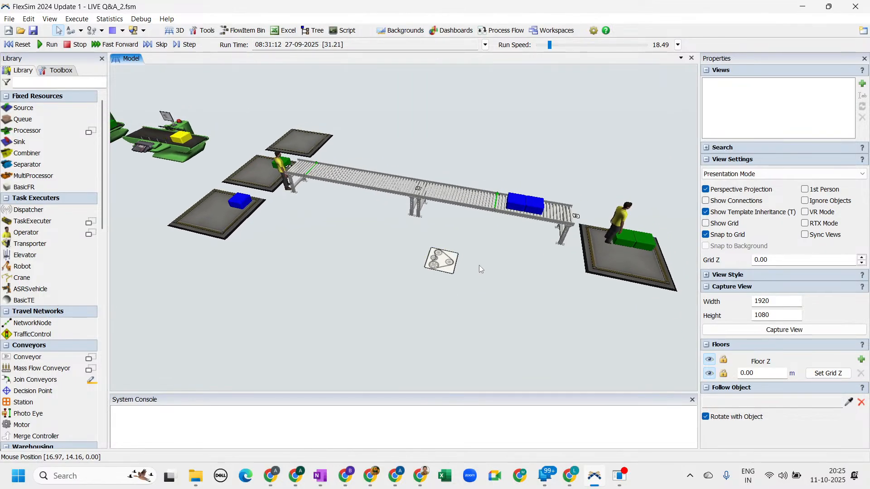
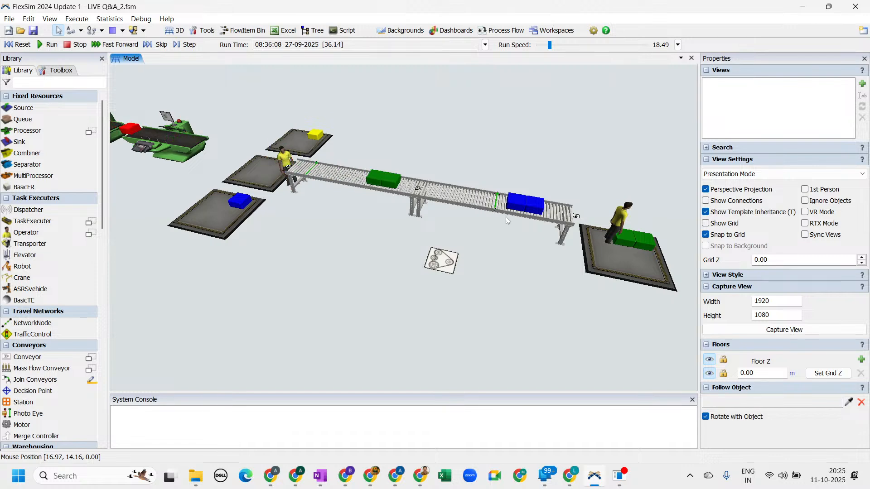
pyautogui.click(442, 260)
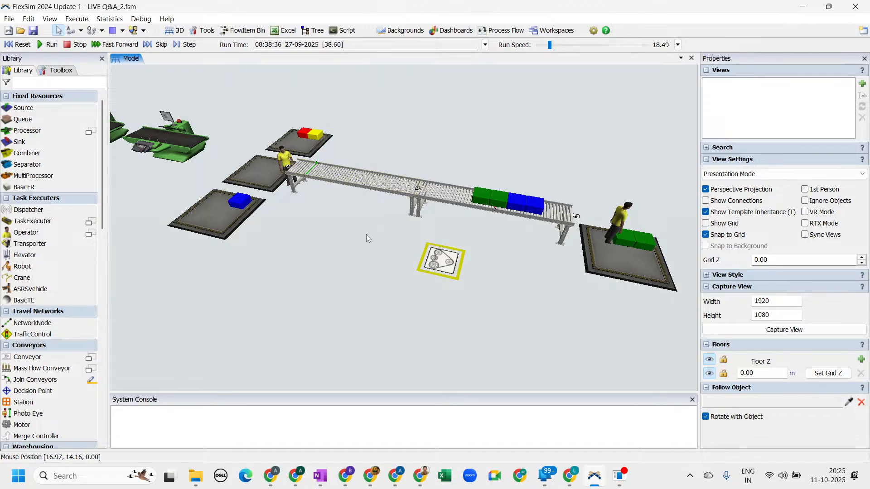
# Step: Slow the simulation to a run speed of 0.59 to examine how boxes are unloaded onto the conveyor
pyautogui.moveTo(366, 235); pyautogui.dragTo(390, 242)
pyautogui.scroll(-2, 390, 242)
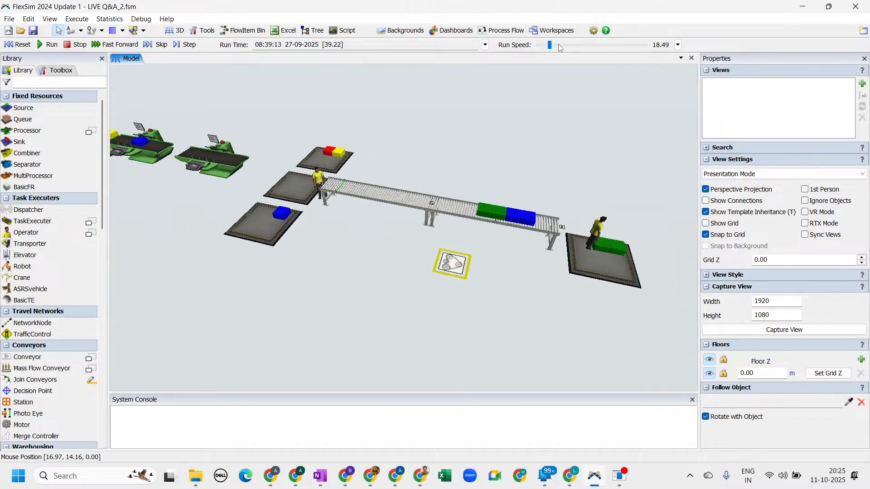
pyautogui.moveTo(550, 46); pyautogui.dragTo(544, 44)
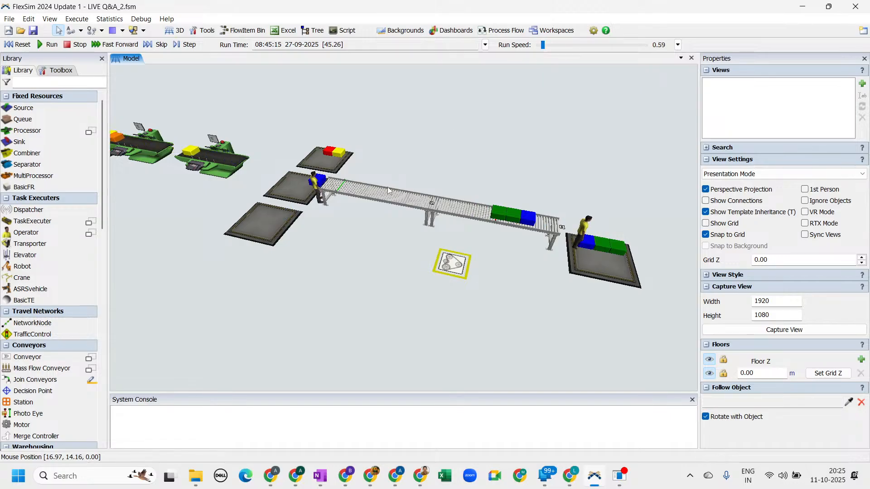
# Step: Move Operator1 and one blue box away from the conveyor's entry and inspect the other blue box there
pyautogui.click(315, 259)
pyautogui.scroll(5, 312, 185)
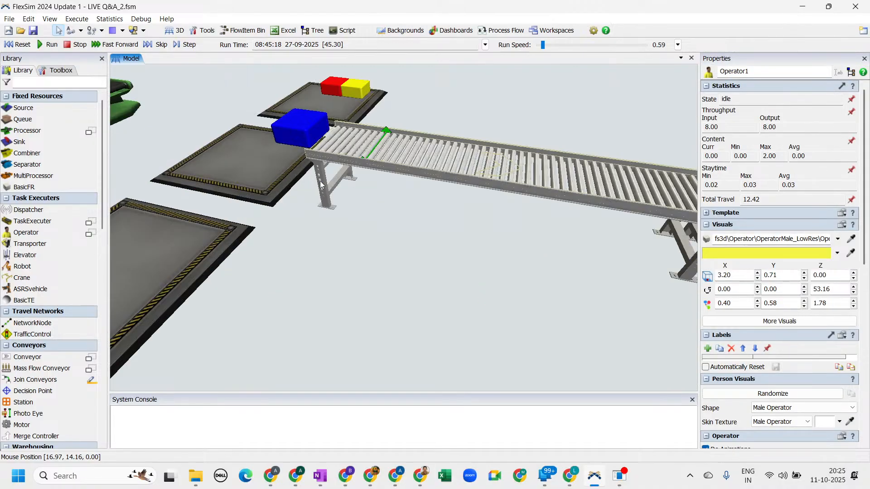
pyautogui.click(384, 275)
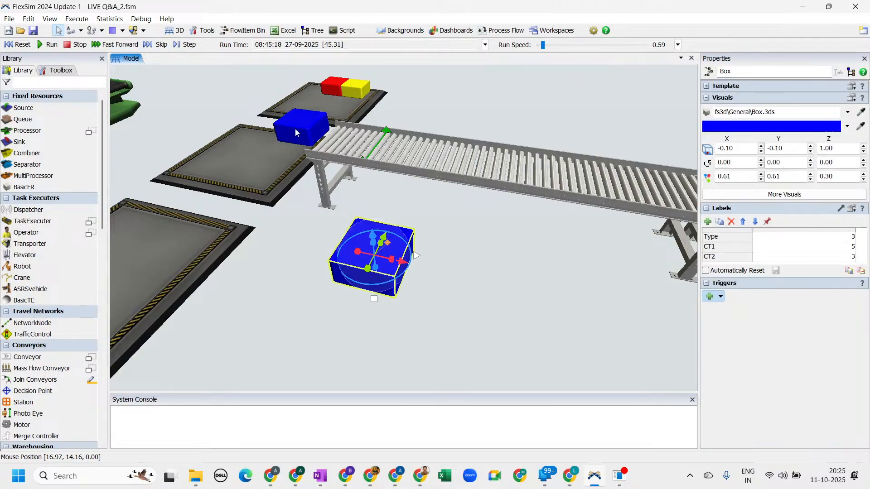
pyautogui.click(297, 129)
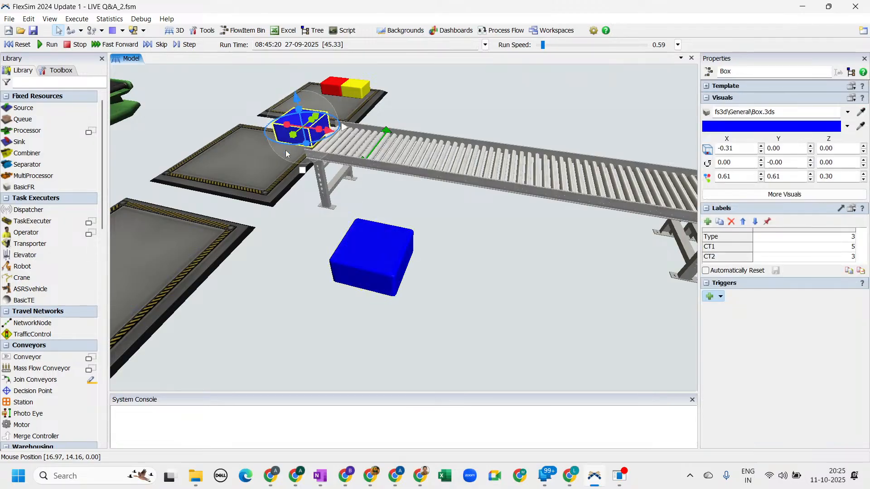
pyautogui.click(290, 132)
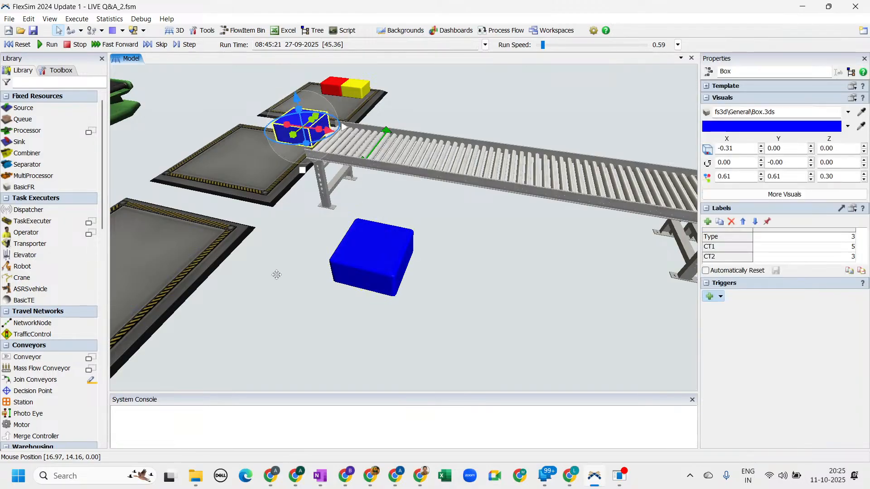
# Step: Raise the run speed to 5.27 and watch the boxes move along the conveyor
pyautogui.scroll(-6, 276, 274)
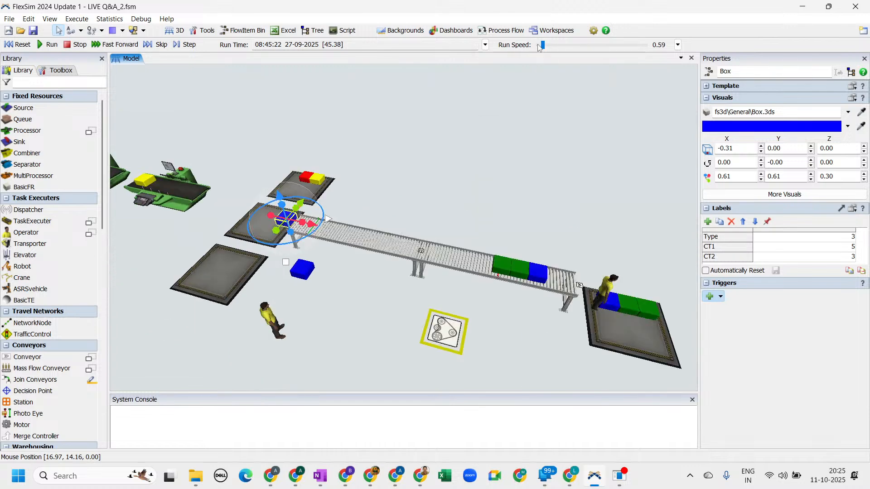
pyautogui.moveTo(541, 47)
pyautogui.mouseDown()
pyautogui.moveTo(560, 46)
pyautogui.moveTo(546, 47)
pyautogui.mouseUp()
pyautogui.click(395, 215)
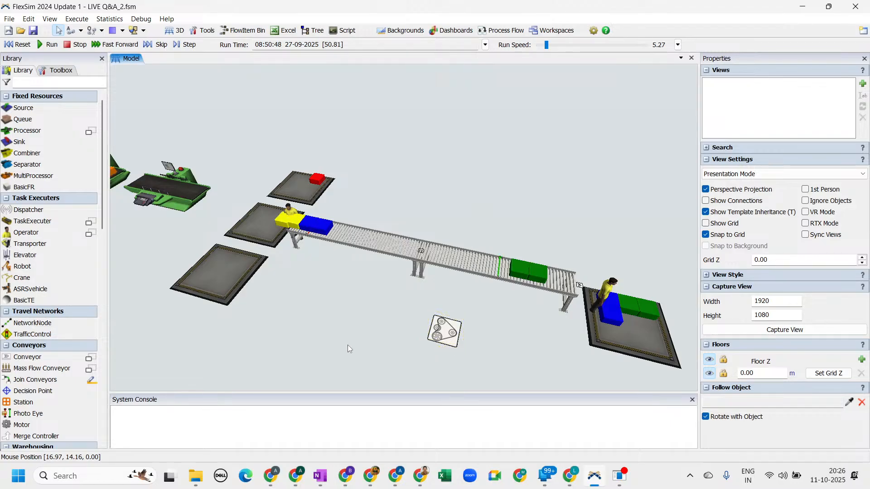
pyautogui.moveTo(348, 345); pyautogui.dragTo(345, 343, button='right')
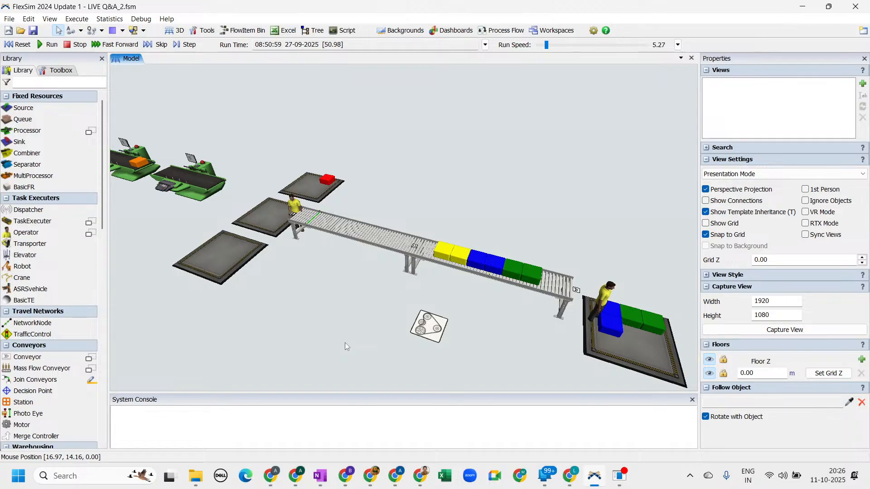
# Step: Open the existing ProcessFlow beside the running model to check its activities, and close it again
pyautogui.click(503, 30)
pyautogui.moveTo(566, 44)
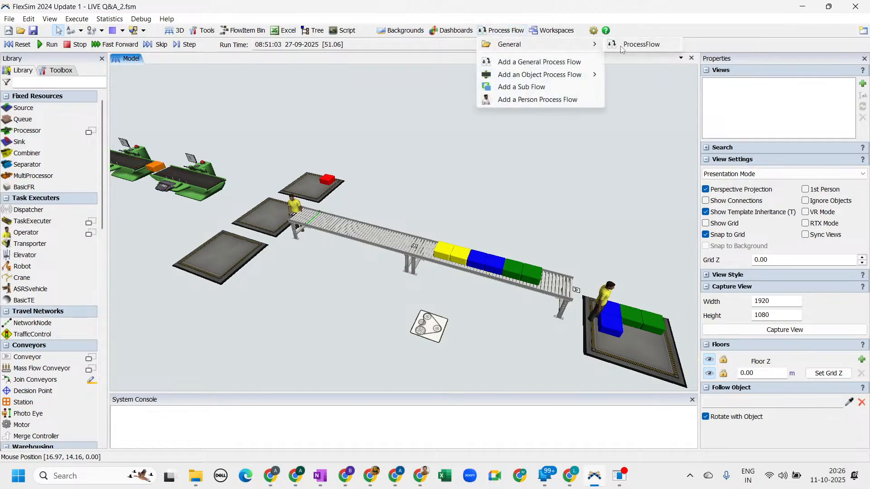
pyautogui.click(641, 44)
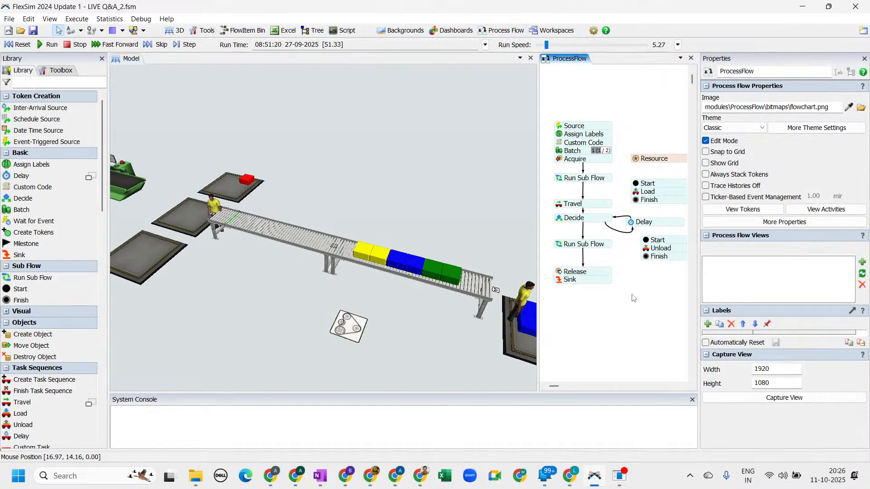
pyautogui.moveTo(445, 170); pyautogui.dragTo(427, 155)
pyautogui.moveTo(345, 325); pyautogui.dragTo(356, 323, button='right')
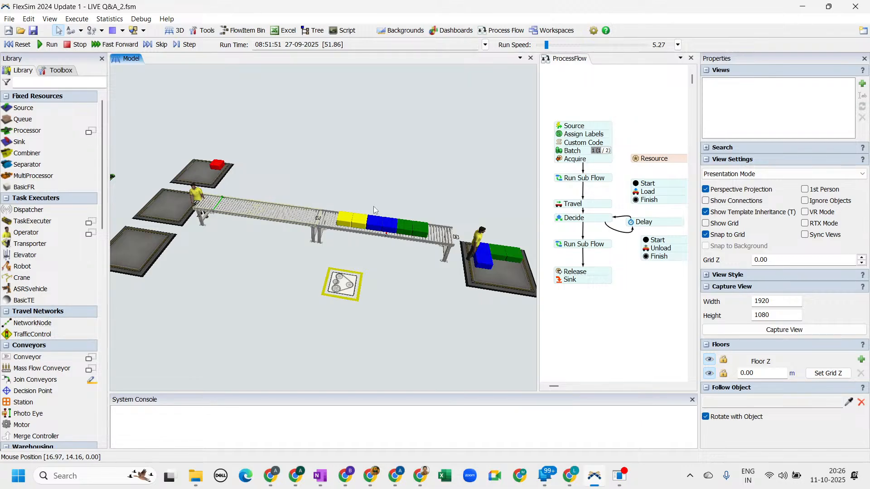
pyautogui.click(691, 58)
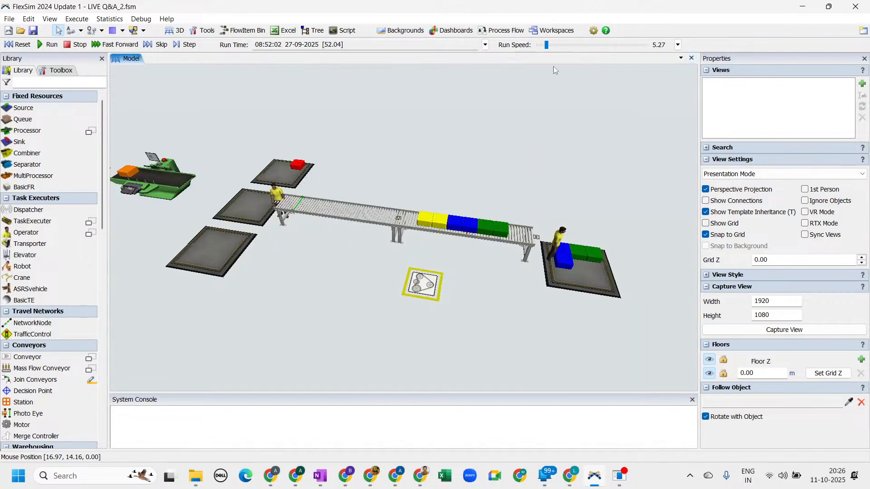
# Step: Speed the simulation up to 181 to observe the queueing boxes, and freeze it with a run speed of 0
pyautogui.click(564, 44)
pyautogui.moveTo(564, 47)
pyautogui.mouseDown()
pyautogui.moveTo(553, 46)
pyautogui.moveTo(560, 46)
pyautogui.mouseUp()
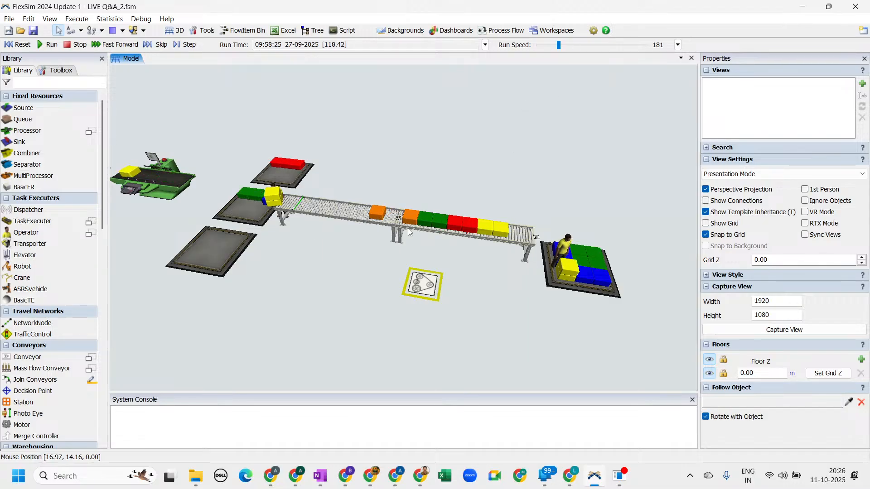
pyautogui.click(543, 45)
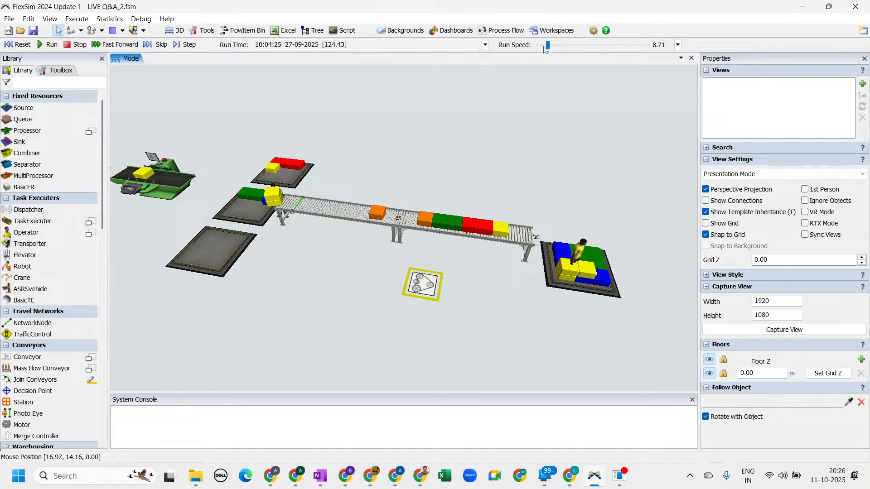
pyautogui.moveTo(547, 45); pyautogui.dragTo(516, 50)
# Step: Inspect the properties of the token waiting in ProcessFlow's Delay activity, and close the flow view
pyautogui.click(506, 31)
pyautogui.moveTo(524, 45)
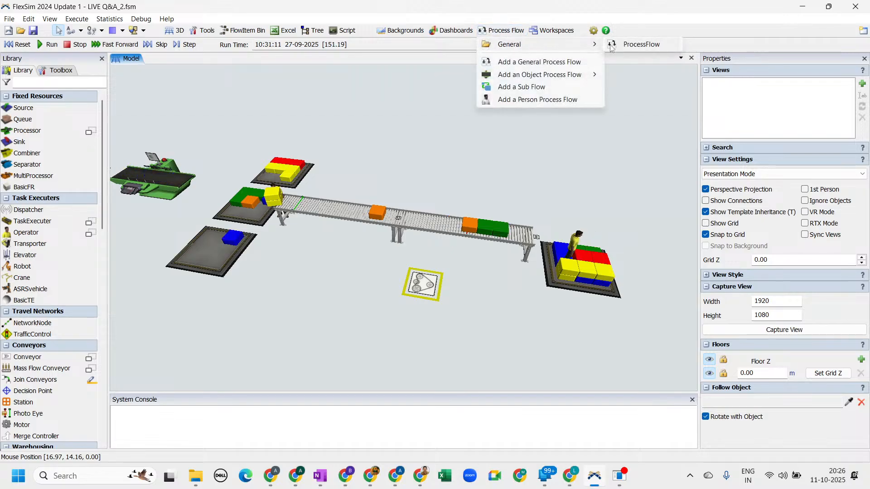
pyautogui.click(610, 44)
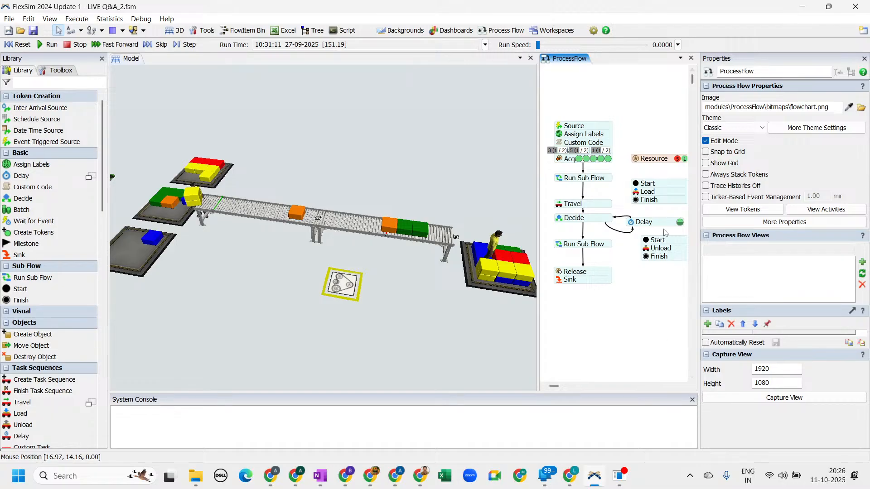
pyautogui.scroll(2, 670, 223)
pyautogui.scroll(-2, 671, 222)
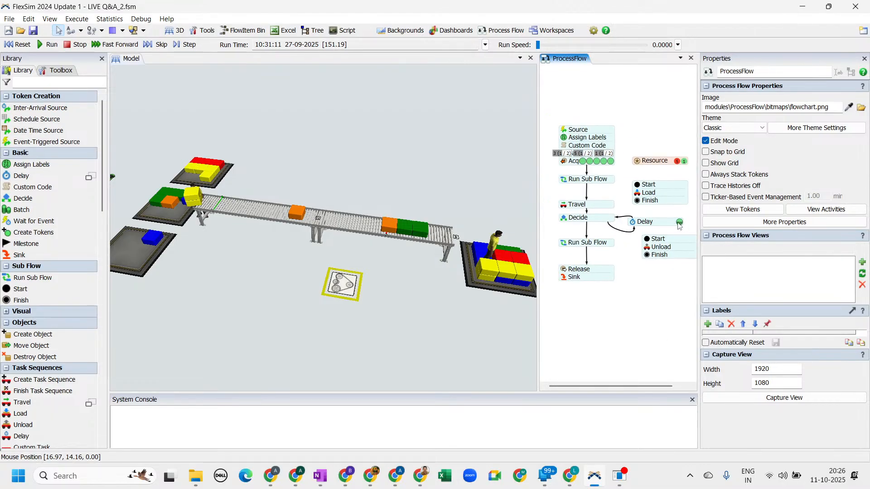
pyautogui.click(679, 222)
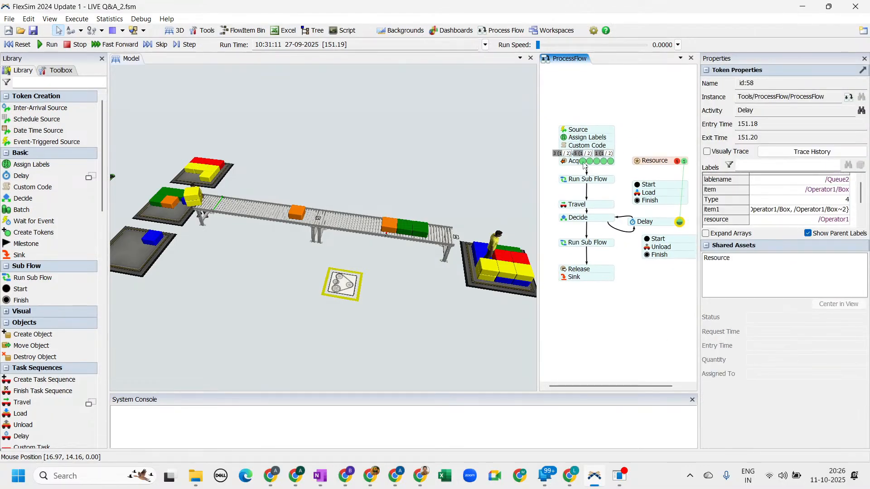
pyautogui.click(631, 129)
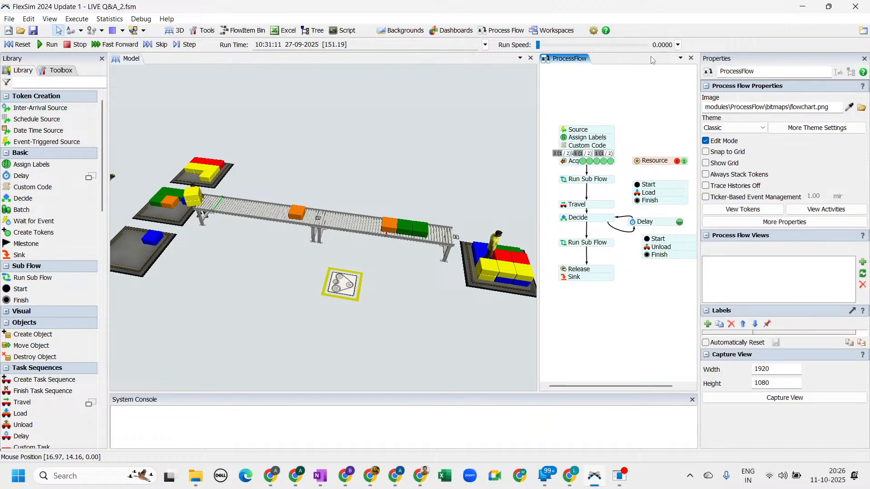
pyautogui.click(691, 58)
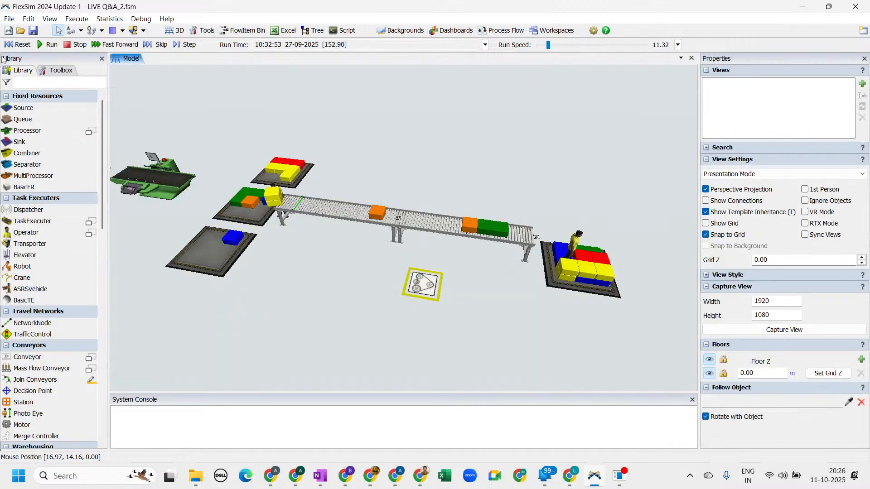
# Step: Continue the simulation at a run speed of 93.56, watch boxes accumulate along the conveyor, and reset the model
pyautogui.click(46, 46)
pyautogui.moveTo(548, 45); pyautogui.dragTo(557, 44)
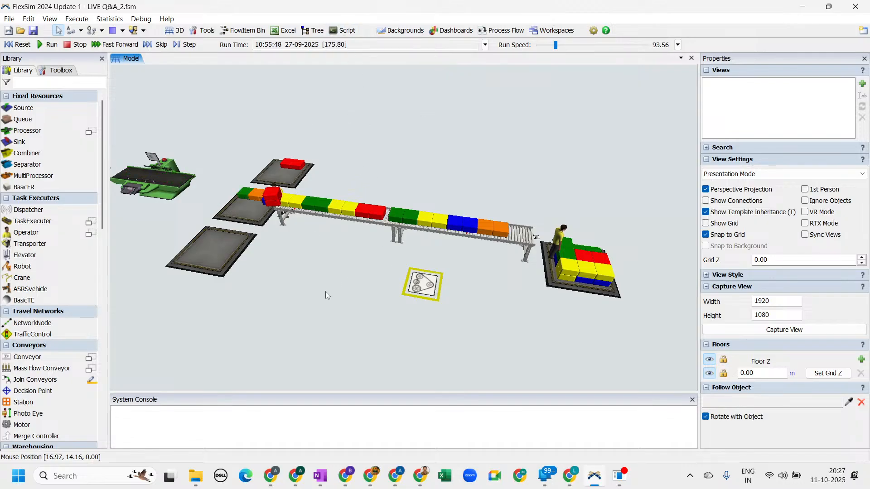
pyautogui.scroll(4, 357, 264)
pyautogui.moveTo(357, 264); pyautogui.dragTo(410, 289, button='right')
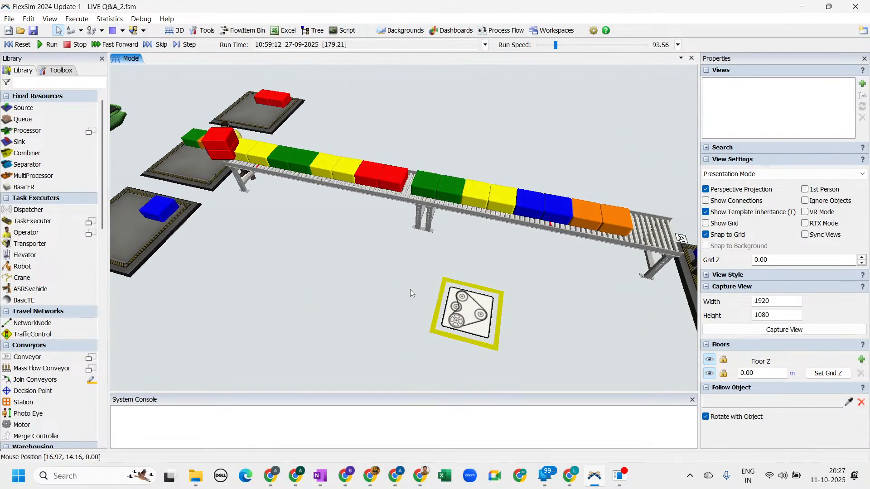
pyautogui.scroll(-3, 410, 290)
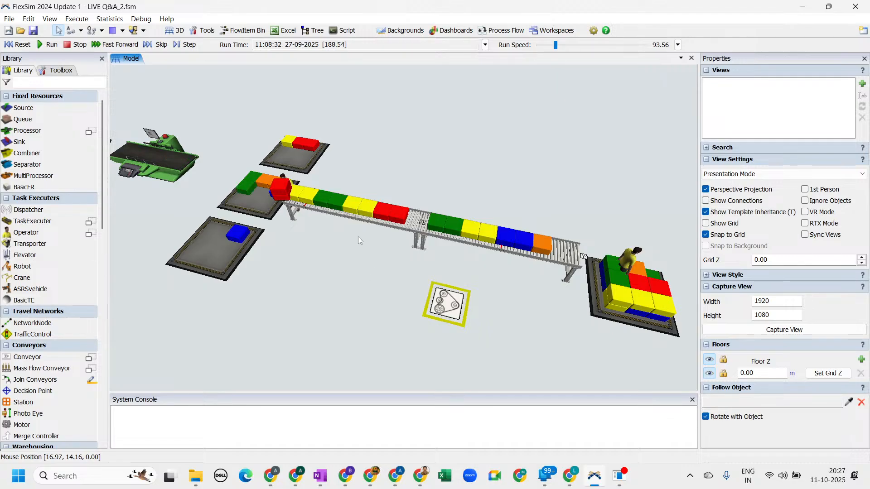
pyautogui.scroll(-2, 401, 292)
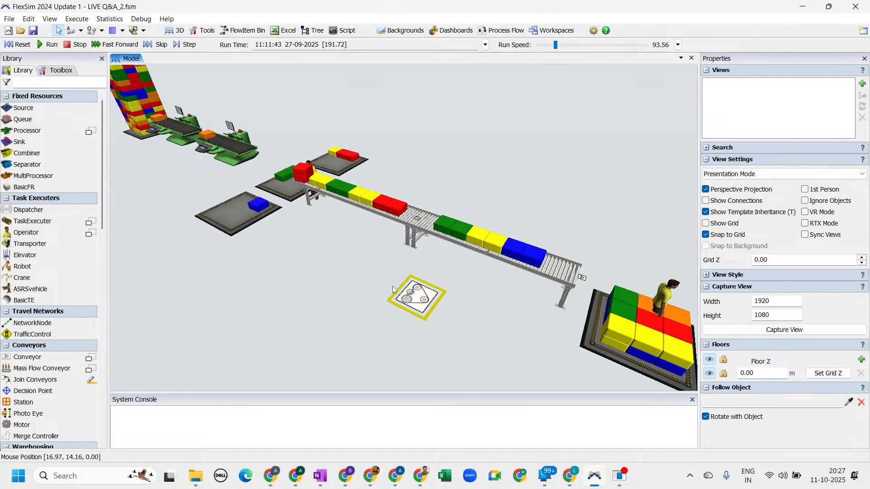
pyautogui.scroll(-2, 393, 289)
pyautogui.scroll(-2, 380, 299)
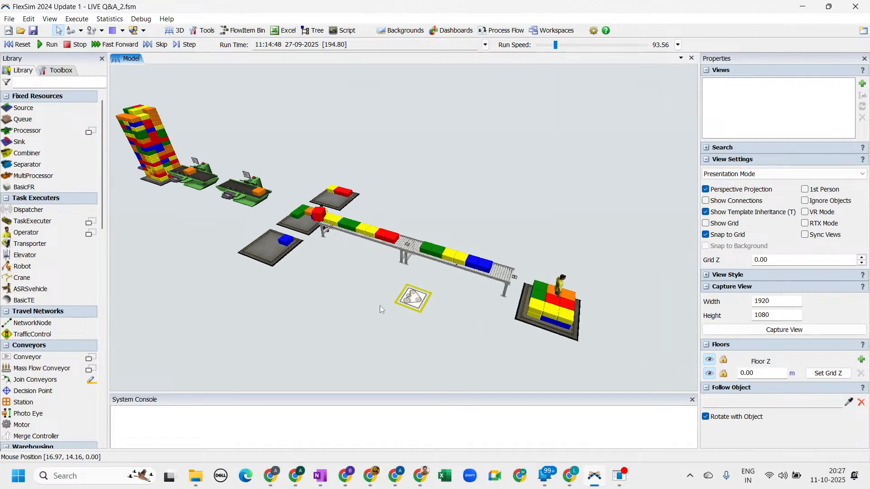
pyautogui.click(20, 47)
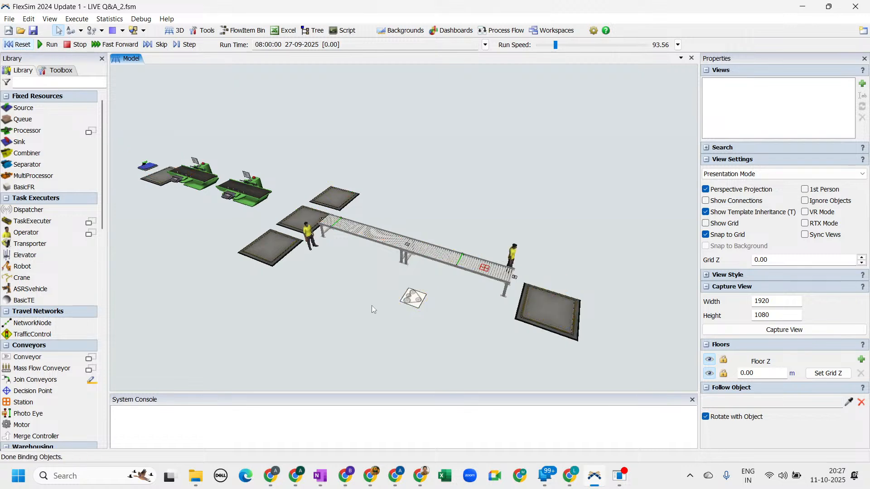
# Step: Add a Robot in front of the gap between the two processors, run the model briefly, and reset it
pyautogui.scroll(5, 374, 310)
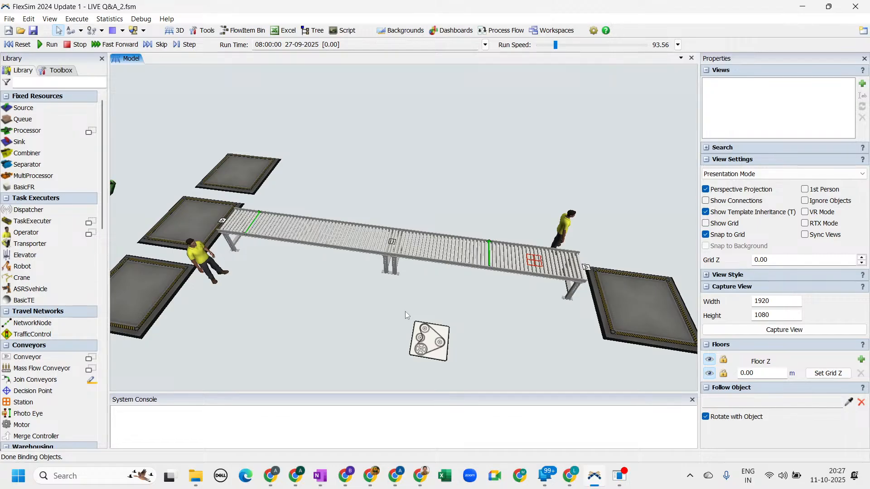
pyautogui.moveTo(498, 194); pyautogui.dragTo(567, 137)
pyautogui.moveTo(428, 303); pyautogui.dragTo(508, 241, button='right')
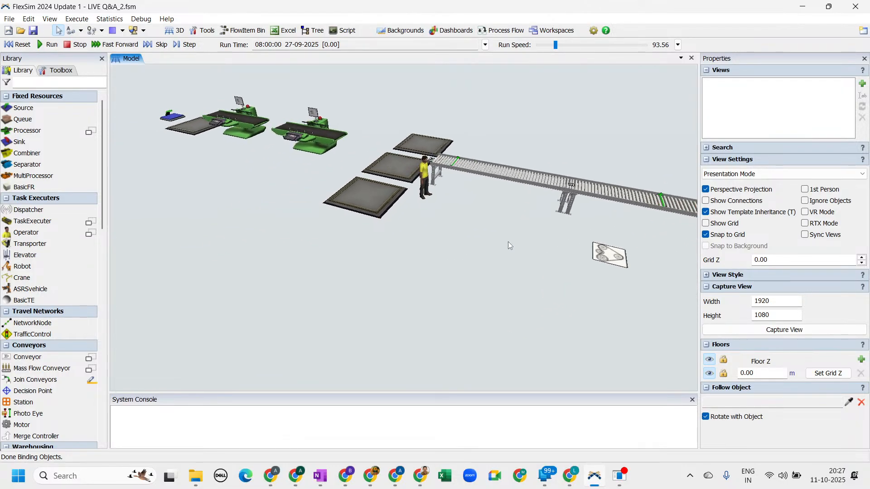
pyautogui.moveTo(434, 288); pyautogui.dragTo(296, 242)
pyautogui.moveTo(293, 261); pyautogui.dragTo(299, 270, button='right')
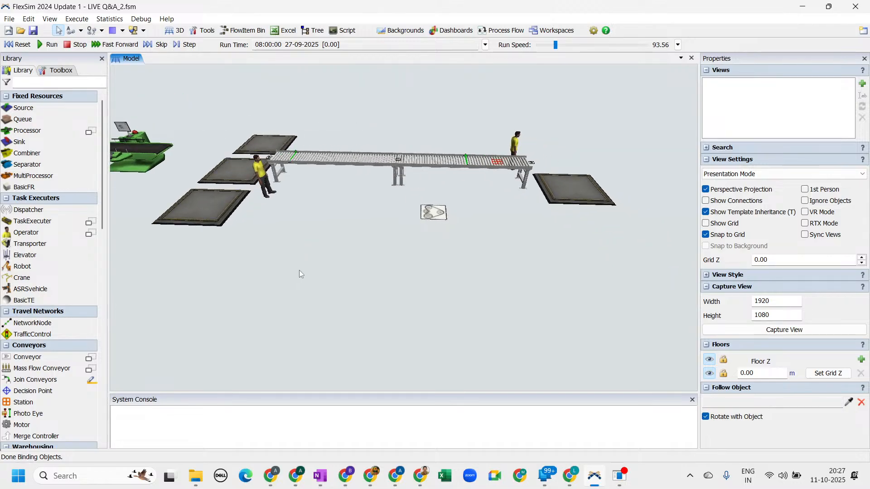
pyautogui.moveTo(265, 271); pyautogui.dragTo(579, 296)
pyautogui.moveTo(252, 306); pyautogui.dragTo(480, 319)
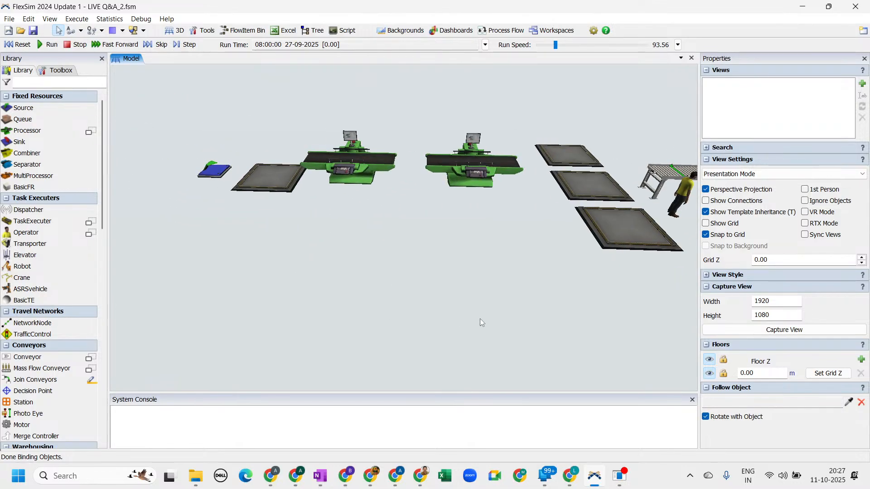
pyautogui.moveTo(445, 301); pyautogui.dragTo(444, 311, button='right')
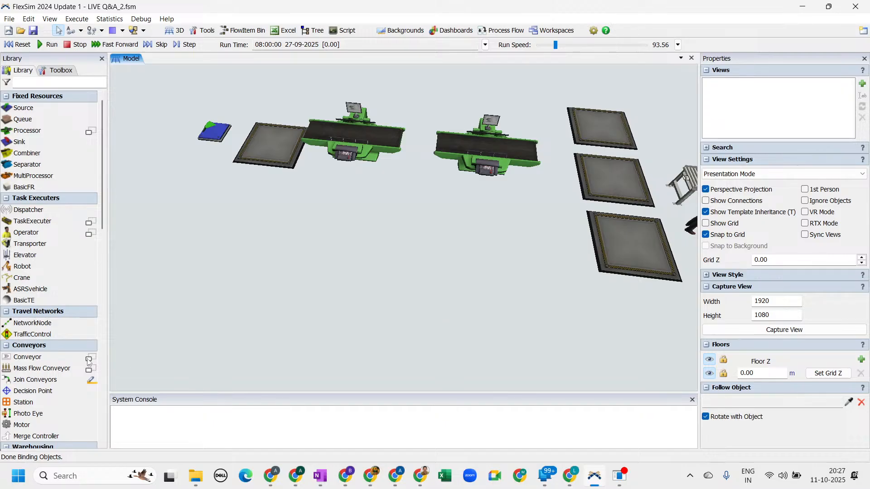
pyautogui.moveTo(22, 267); pyautogui.dragTo(388, 214)
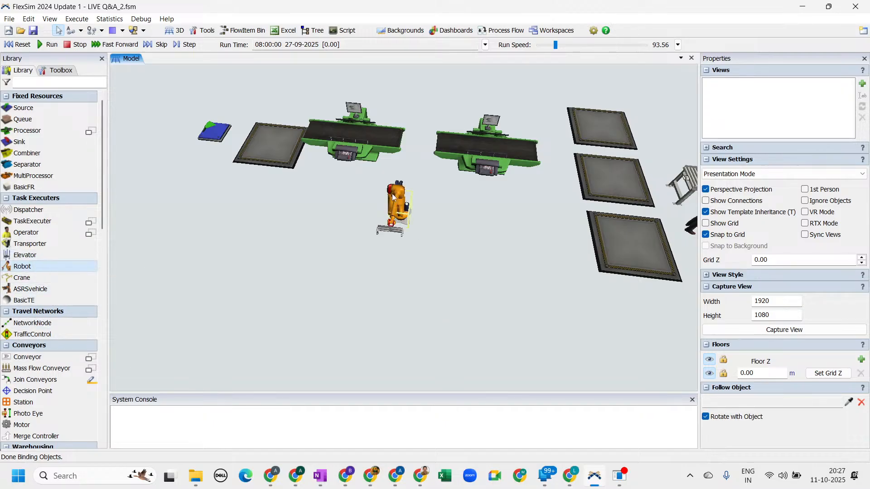
pyautogui.click(48, 45)
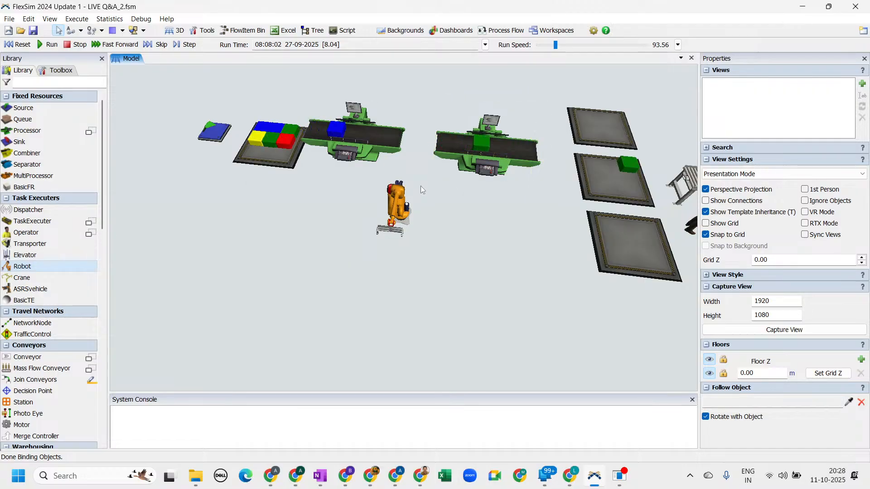
pyautogui.click(23, 45)
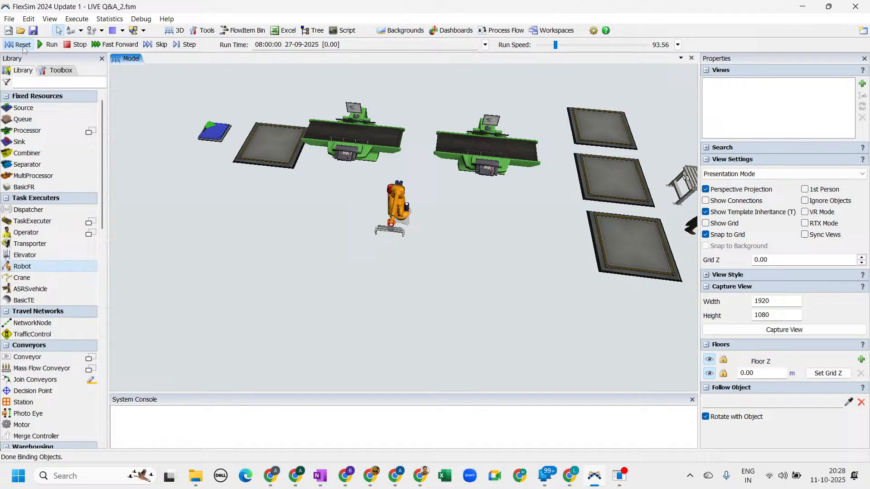
# Step: Enable transport for the output of the first processor
pyautogui.click(374, 131)
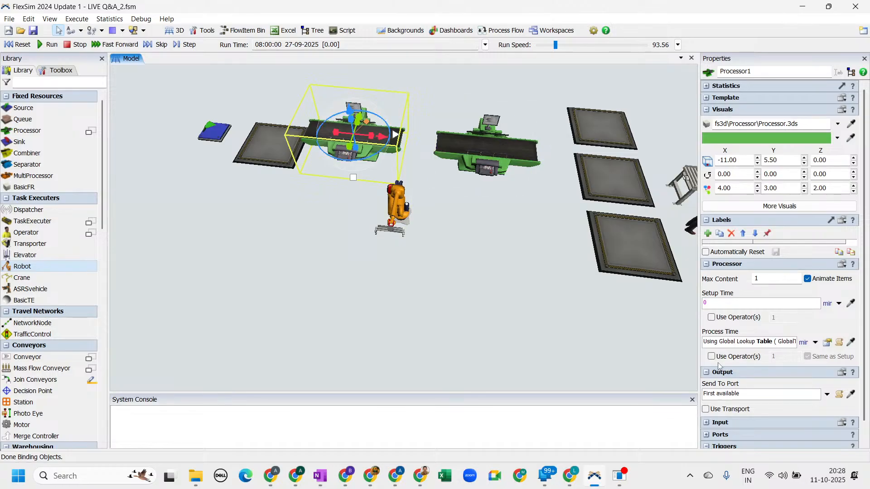
pyautogui.click(706, 410)
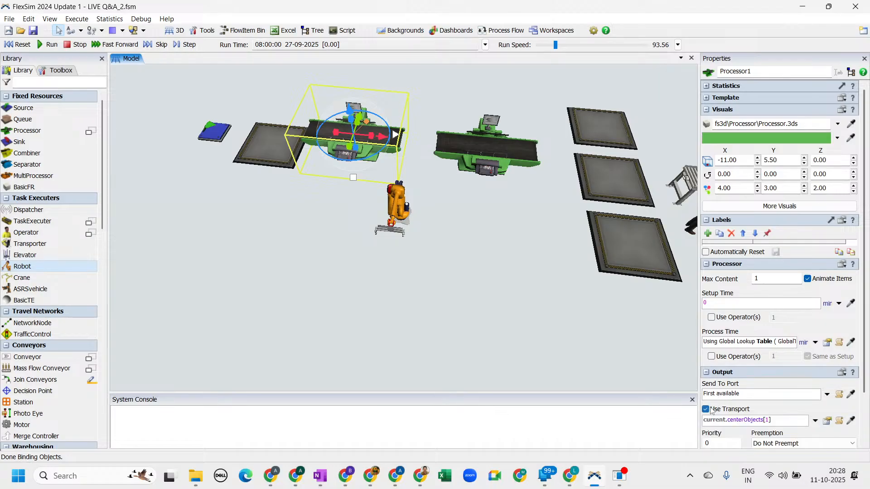
pyautogui.click(450, 246)
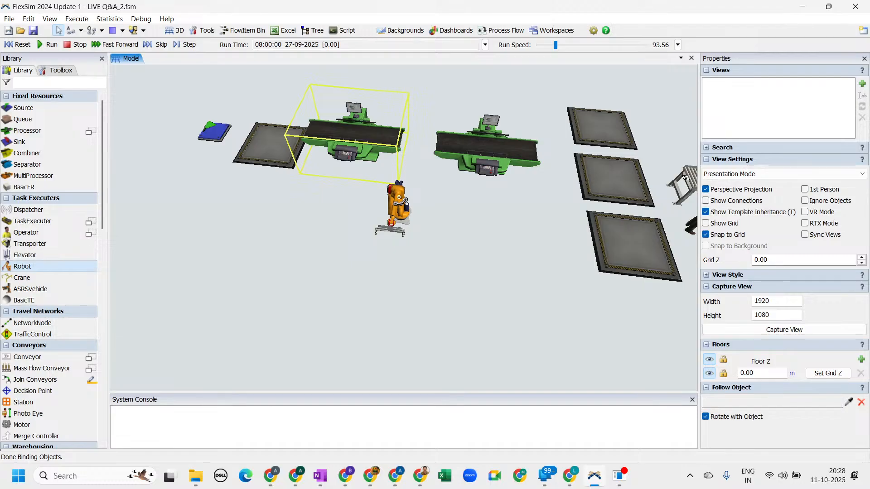
# Step: Switch the model view to Working Mode and center-connect the robot with the second processor
pyautogui.click(398, 198)
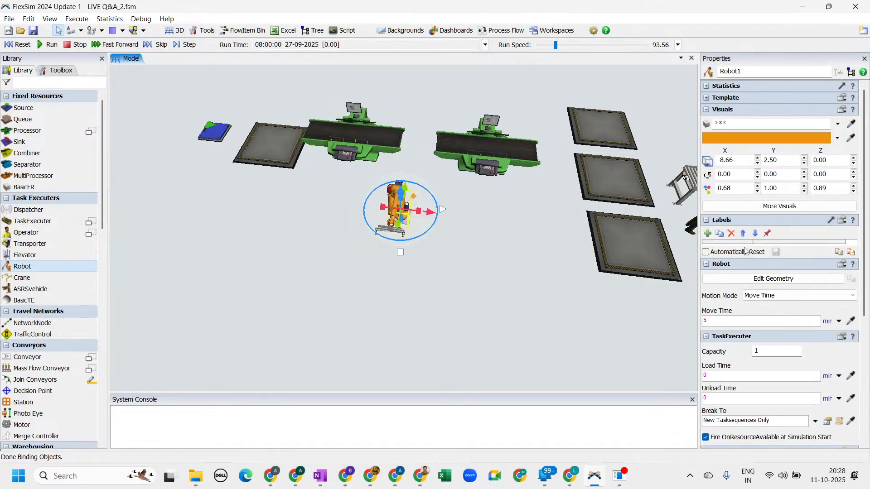
pyautogui.click(739, 176)
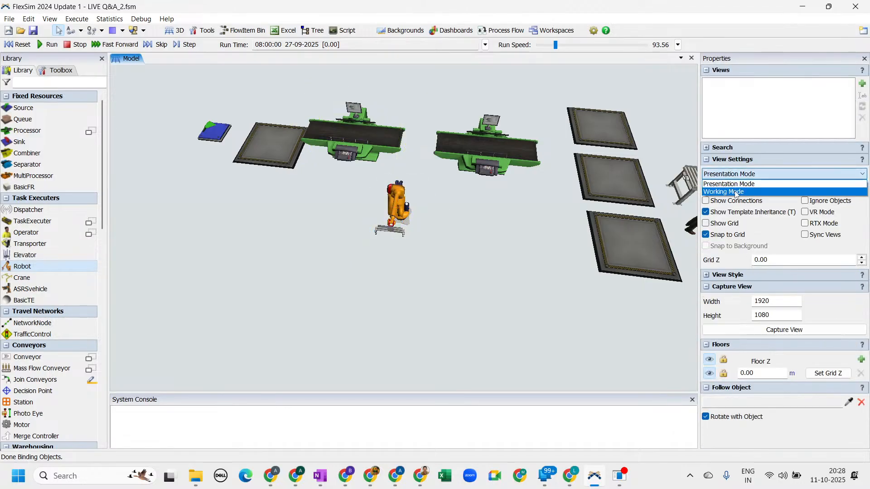
pyautogui.click(736, 192)
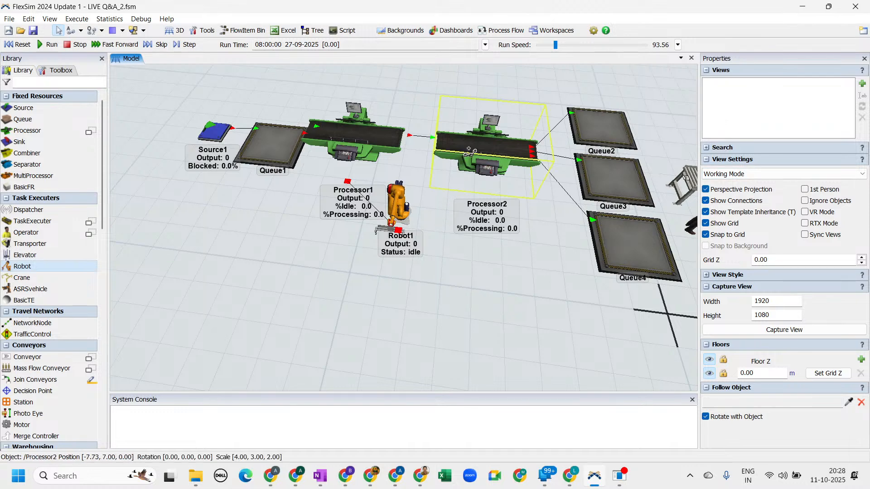
pyautogui.click(397, 197)
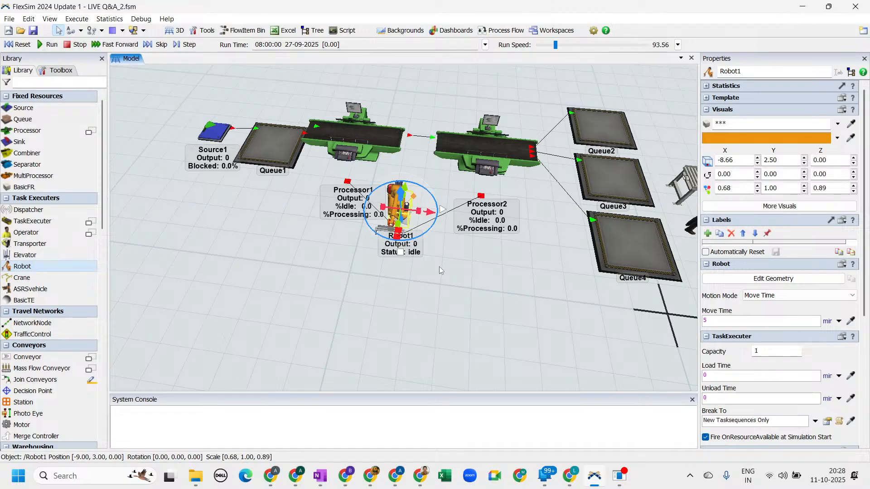
# Step: Enable transport for the second processor's output and move the robot into the gap between the two processors
pyautogui.click(449, 314)
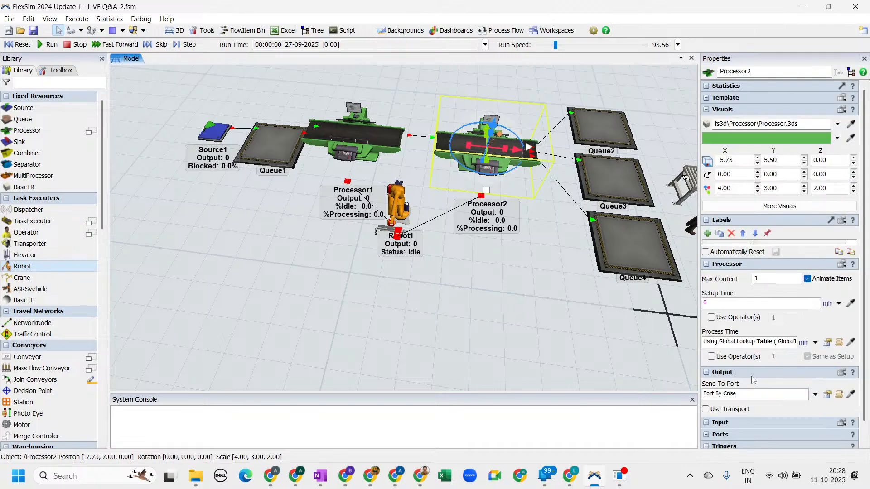
pyautogui.click(705, 409)
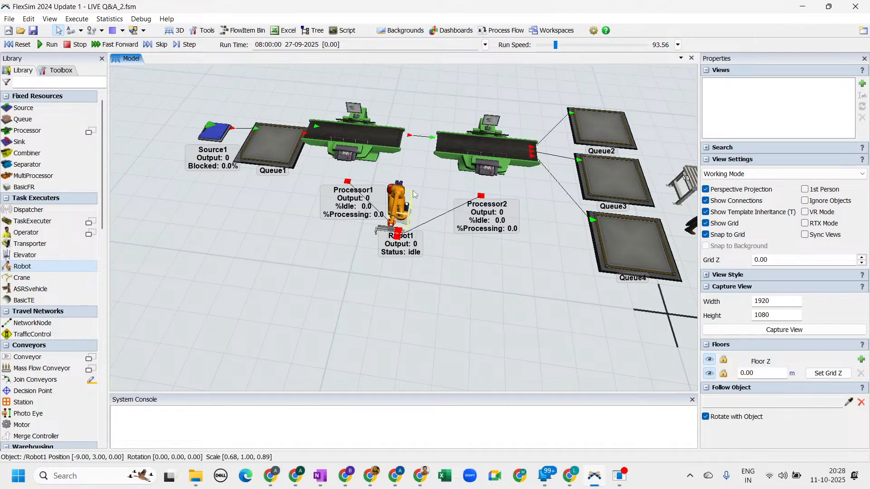
pyautogui.moveTo(404, 206); pyautogui.dragTo(426, 166)
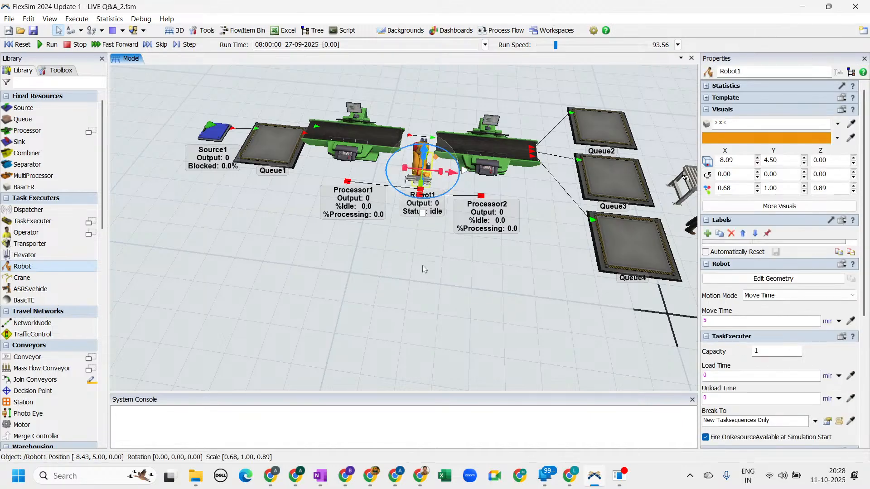
# Step: Reset and run the model, and switch the view to Presentation Mode
pyautogui.click(19, 44)
pyautogui.click(49, 43)
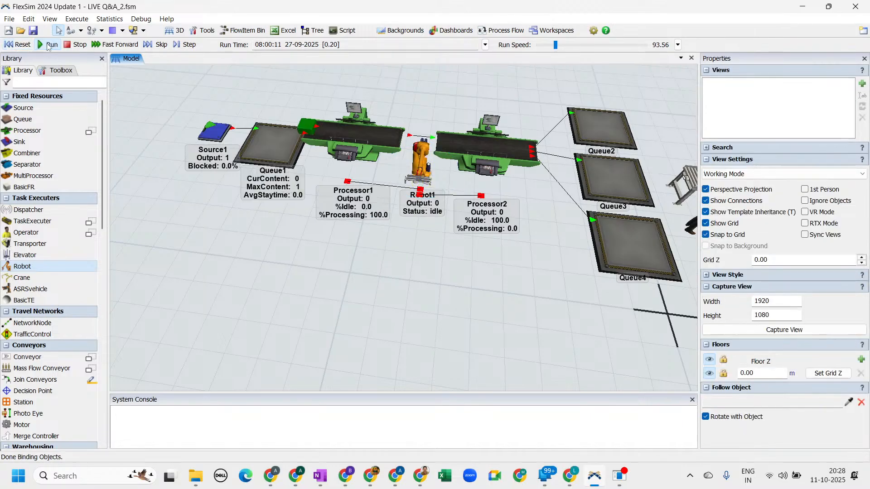
pyautogui.scroll(2, 428, 231)
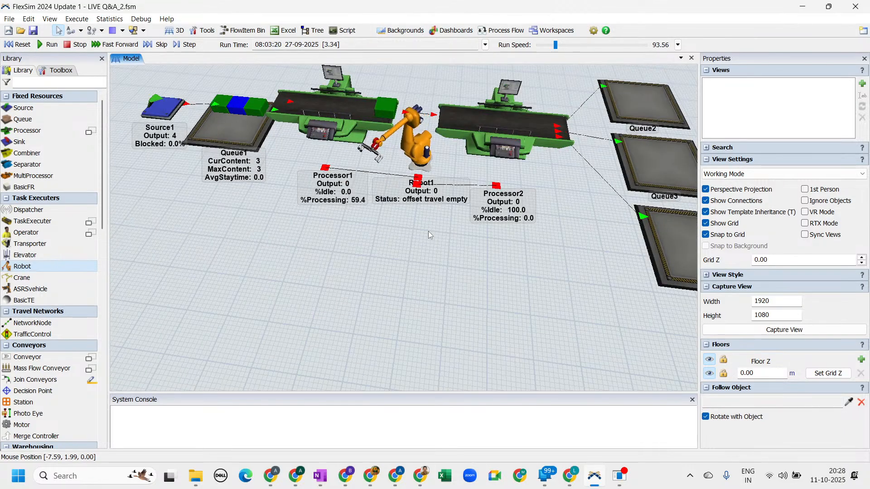
pyautogui.moveTo(429, 231); pyautogui.dragTo(404, 319)
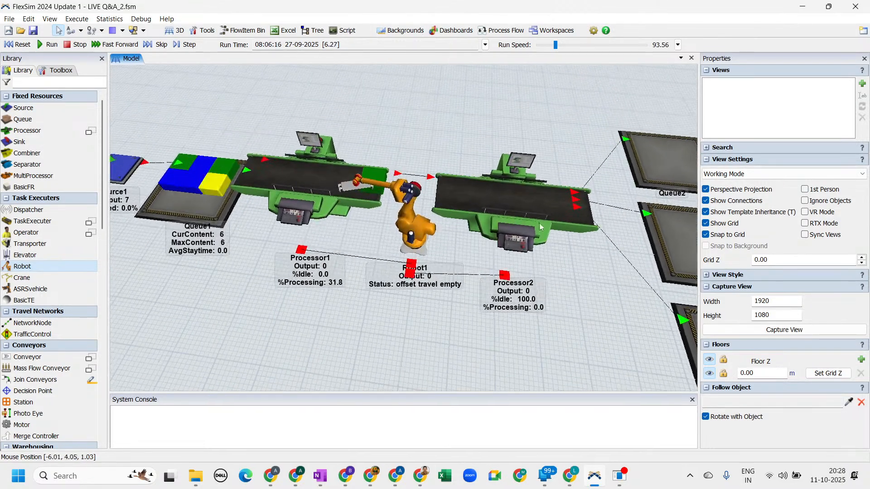
pyautogui.click(720, 175)
pyautogui.click(730, 182)
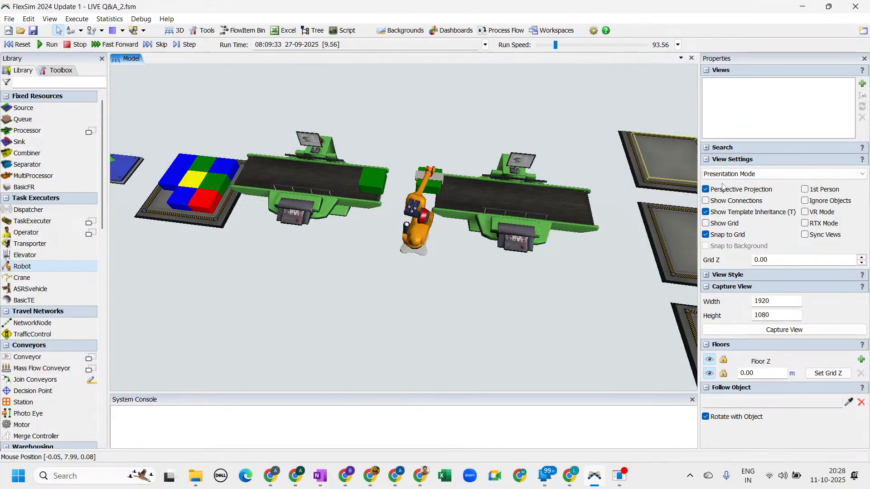
# Step: Watch from several angles how the robot transfers boxes between the processors, and reset the model
pyautogui.moveTo(509, 323); pyautogui.dragTo(401, 321, button='right')
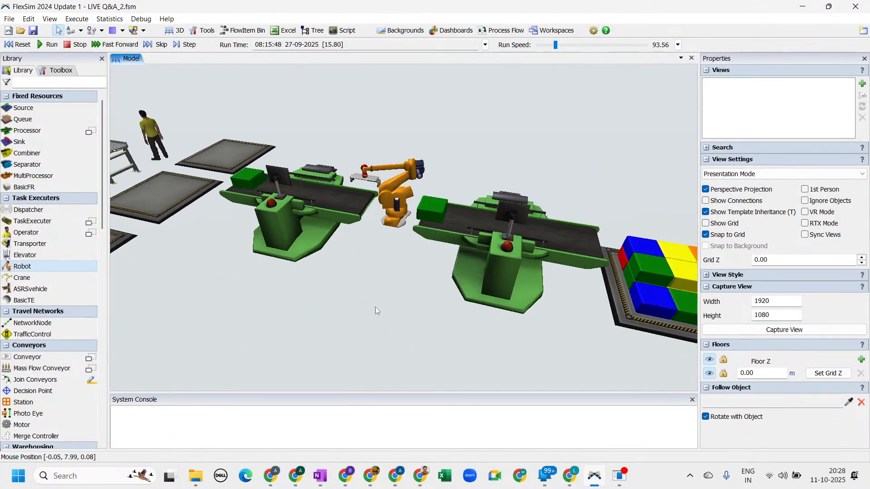
pyautogui.scroll(-5, 375, 307)
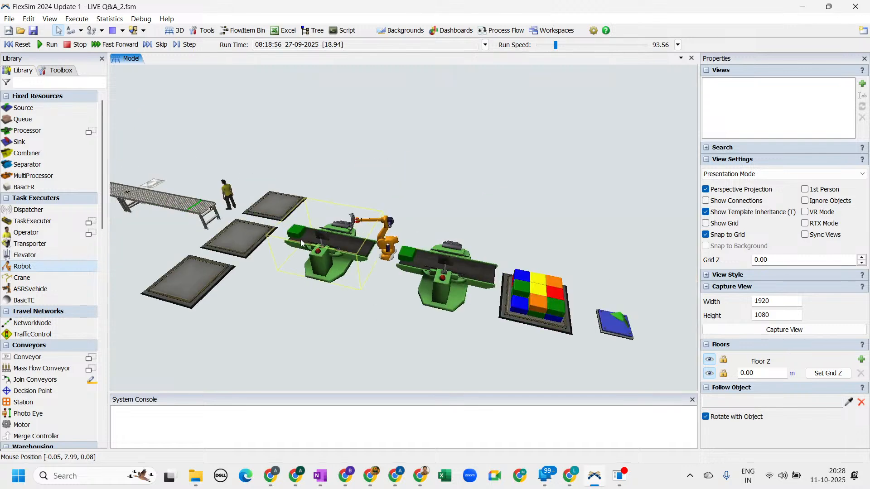
pyautogui.moveTo(312, 329); pyautogui.dragTo(400, 335, button='right')
pyautogui.scroll(4, 498, 228)
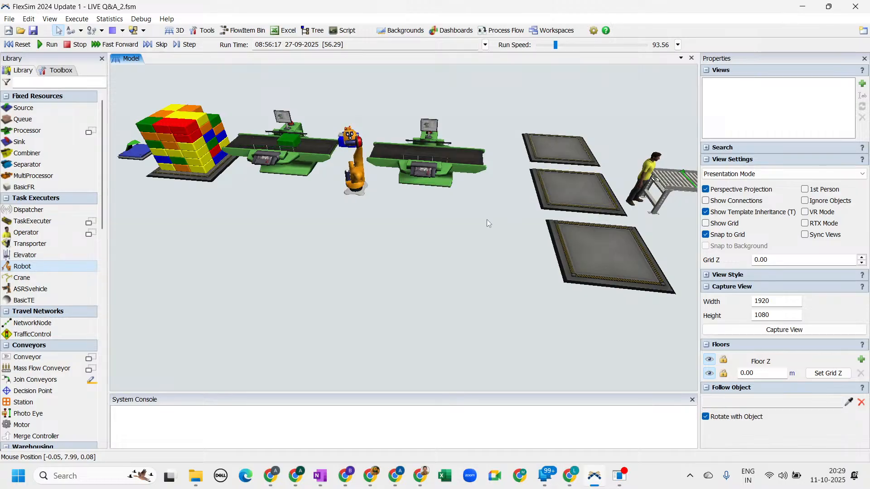
pyautogui.moveTo(392, 260); pyautogui.dragTo(396, 266, button='right')
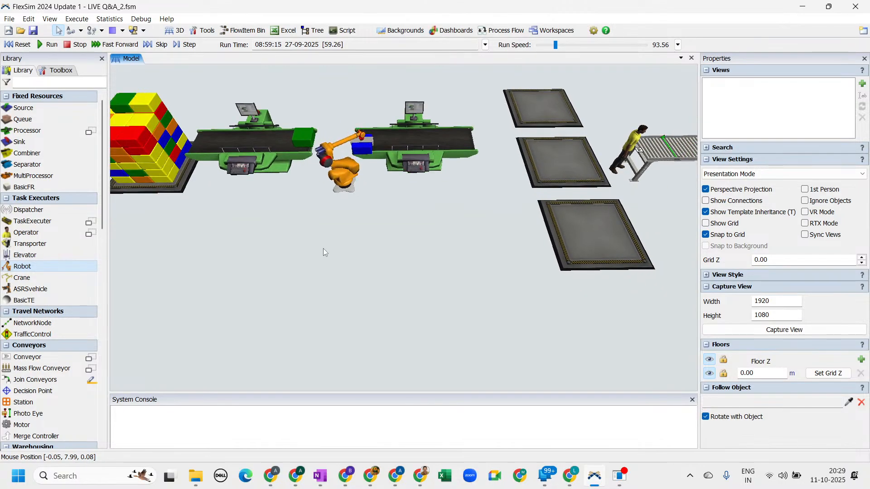
pyautogui.click(15, 45)
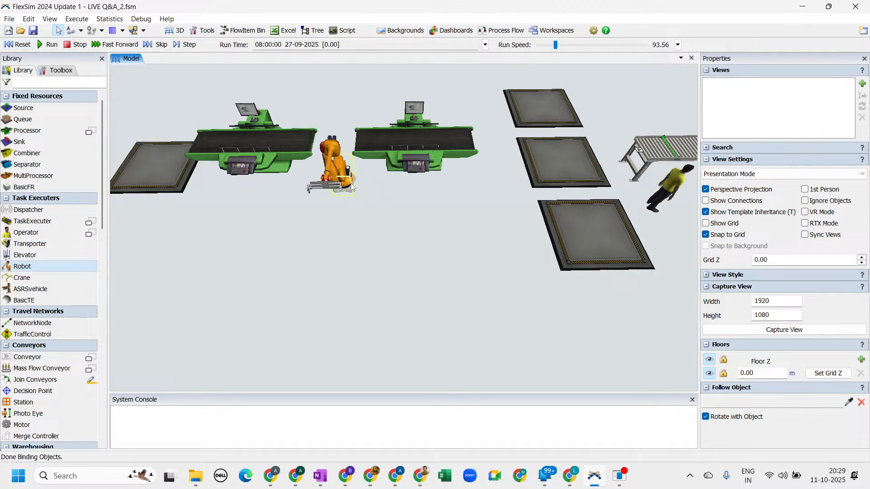
# Step: Move the robot well in front of the processors and place a row of four NetworkNodes between it and the machines
pyautogui.moveTo(359, 261); pyautogui.dragTo(357, 282)
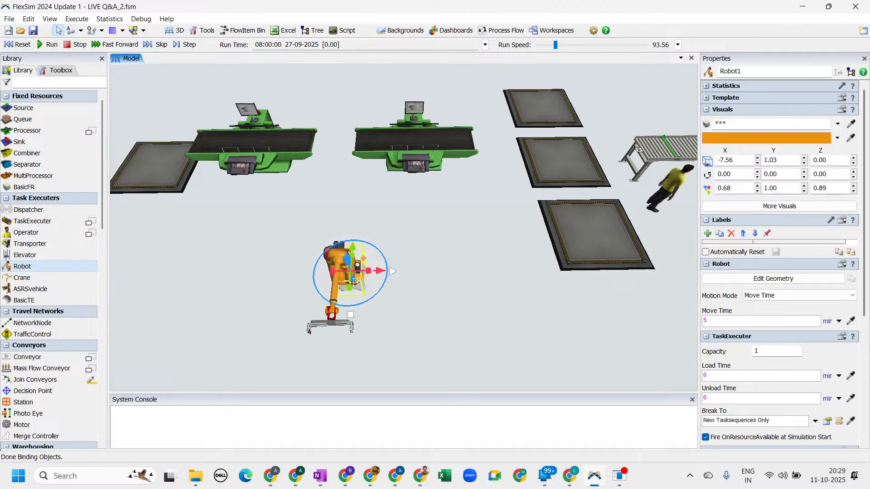
pyautogui.scroll(-3, 61, 354)
pyautogui.scroll(-15, 61, 354)
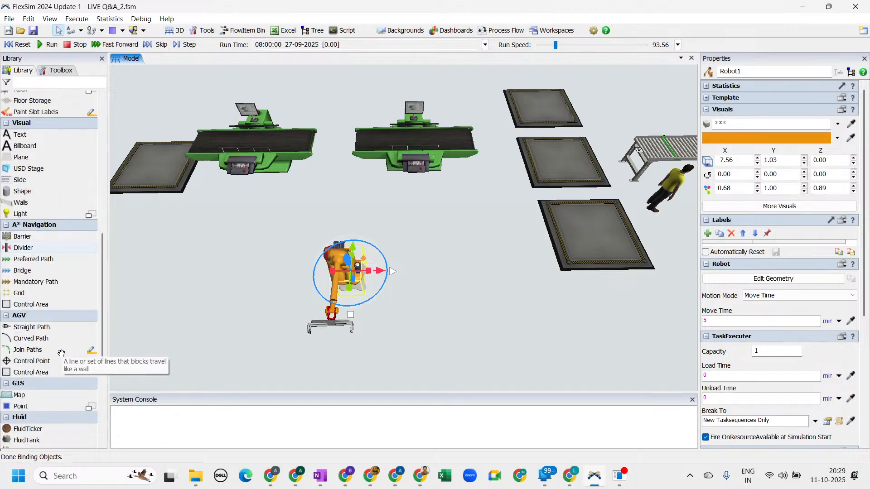
pyautogui.scroll(7, 61, 354)
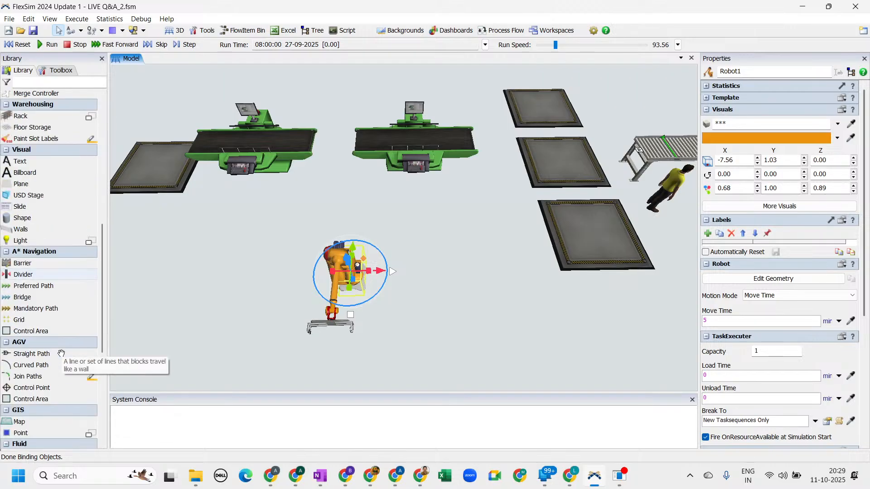
pyautogui.scroll(6, 48, 267)
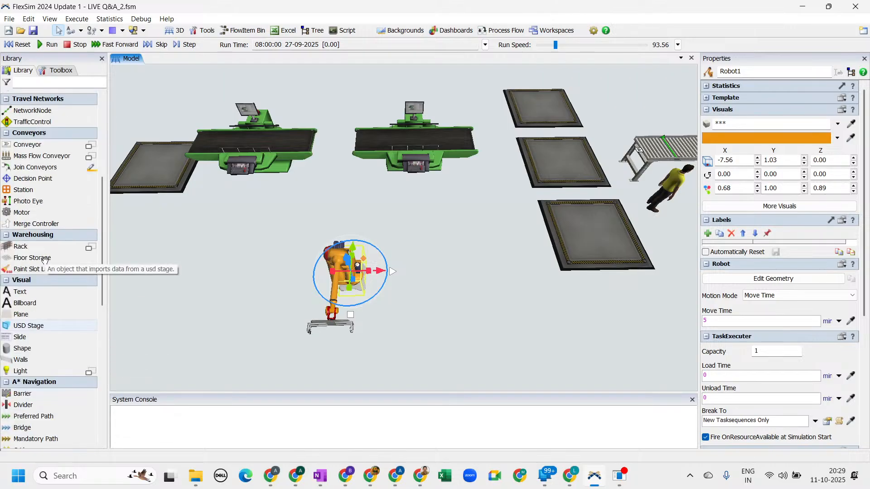
pyautogui.scroll(4, 45, 260)
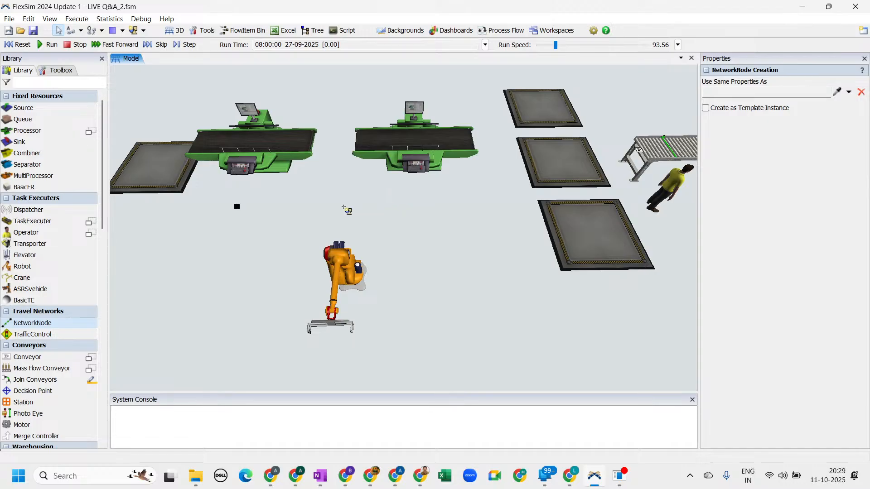
pyautogui.click(505, 199)
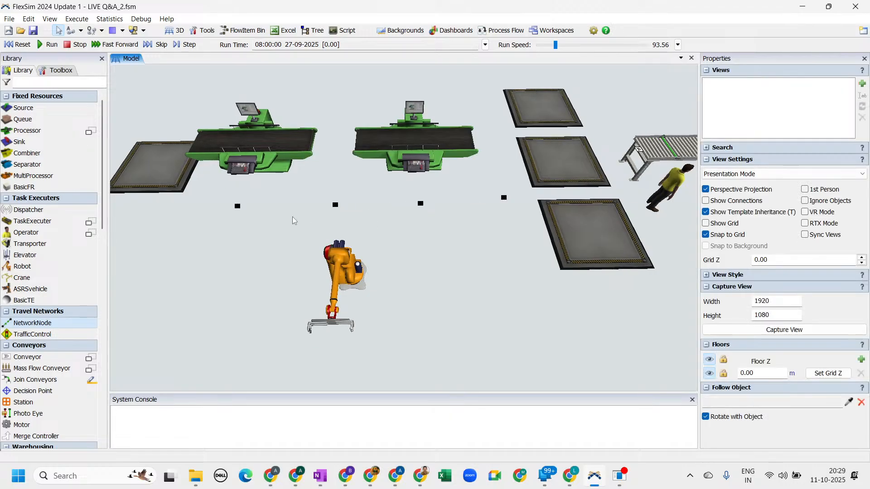
# Step: Link the network nodes into a path past the processors and the three queues, and connect the robot to the first node
pyautogui.moveTo(237, 206); pyautogui.dragTo(506, 196)
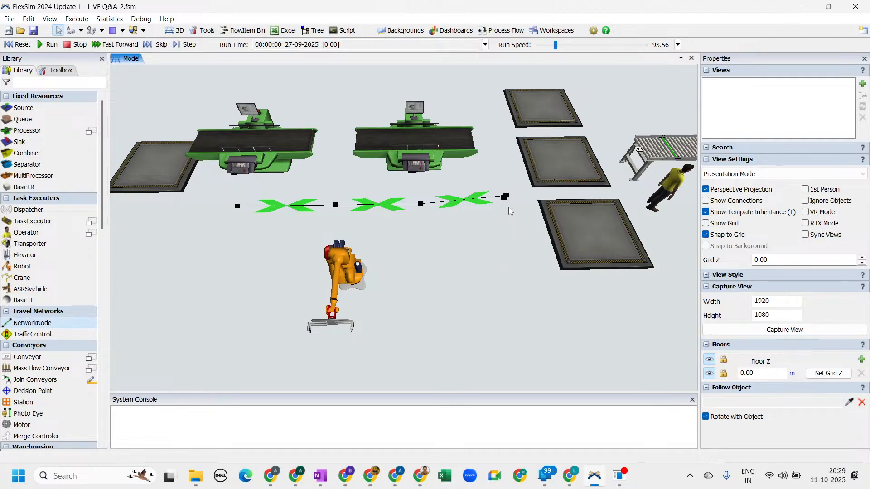
pyautogui.click(505, 198)
pyautogui.moveTo(507, 196); pyautogui.dragTo(521, 262)
pyautogui.moveTo(506, 195); pyautogui.dragTo(488, 104)
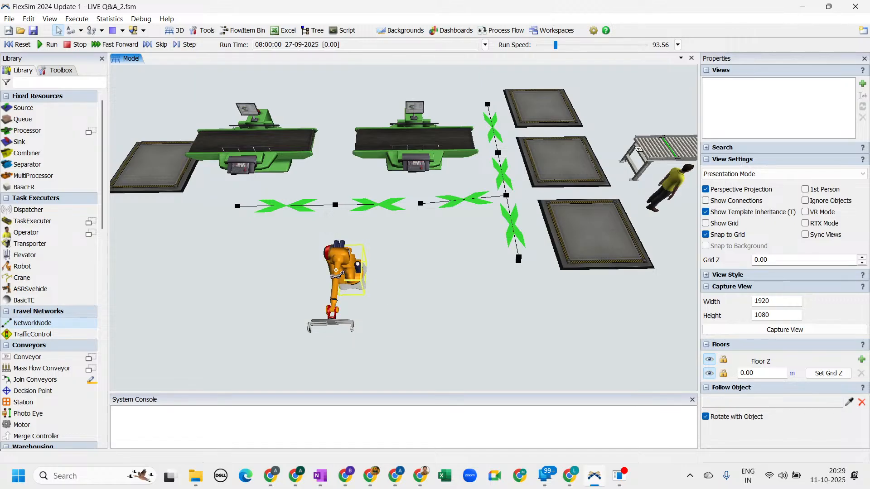
pyautogui.moveTo(336, 270); pyautogui.dragTo(236, 207)
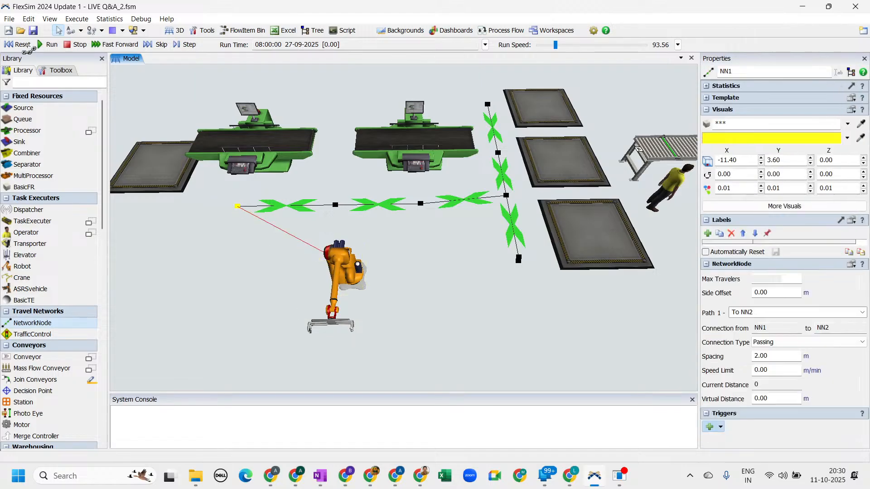
# Step: Save the model as LIVE Q&A_3.fsm and reset it
pyautogui.click(9, 19)
pyautogui.click(40, 88)
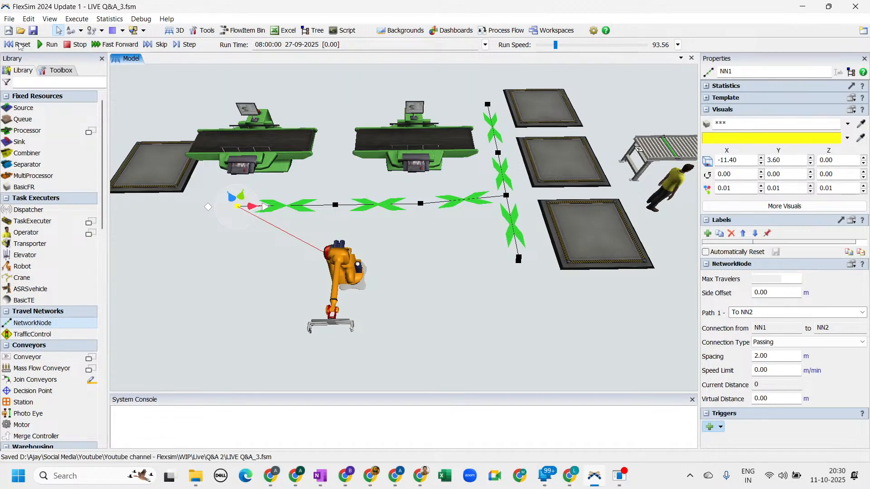
pyautogui.click(19, 45)
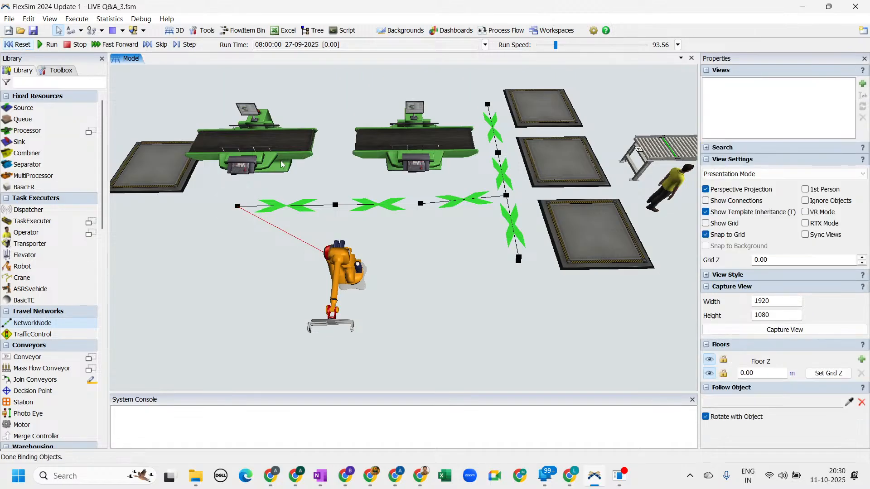
# Step: Pull the duplicate network node away from the path end beside the nearest queue and delete it
pyautogui.click(519, 262)
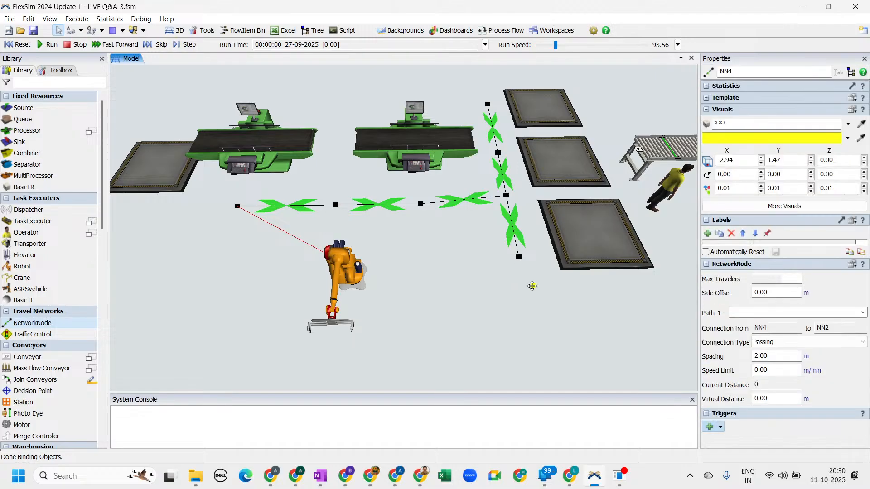
pyautogui.moveTo(539, 299); pyautogui.dragTo(540, 299)
pyautogui.press('Delete')
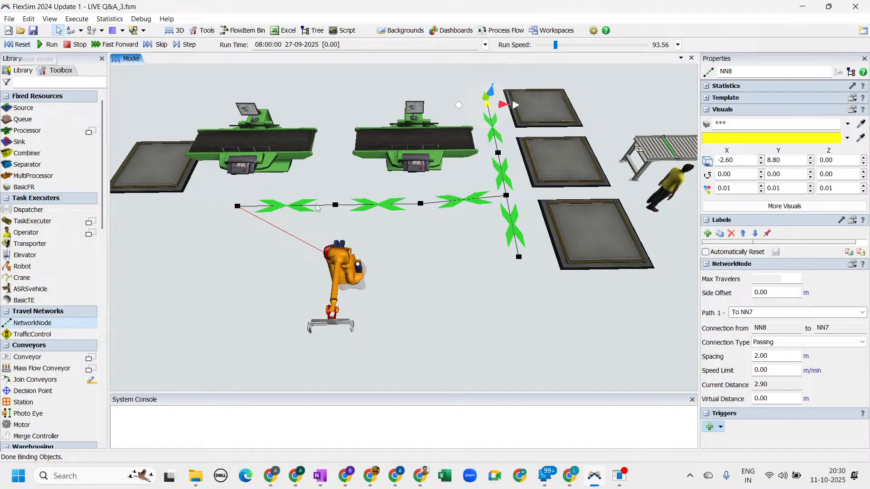
# Step: Switch the model view to Working Mode to examine the connections of the robot, processors and network nodes
pyautogui.click(436, 263)
pyautogui.click(742, 174)
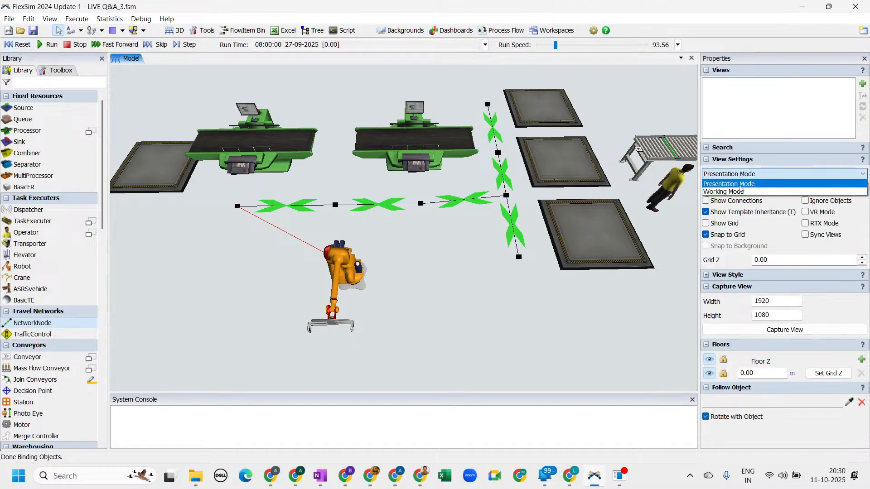
pyautogui.click(727, 187)
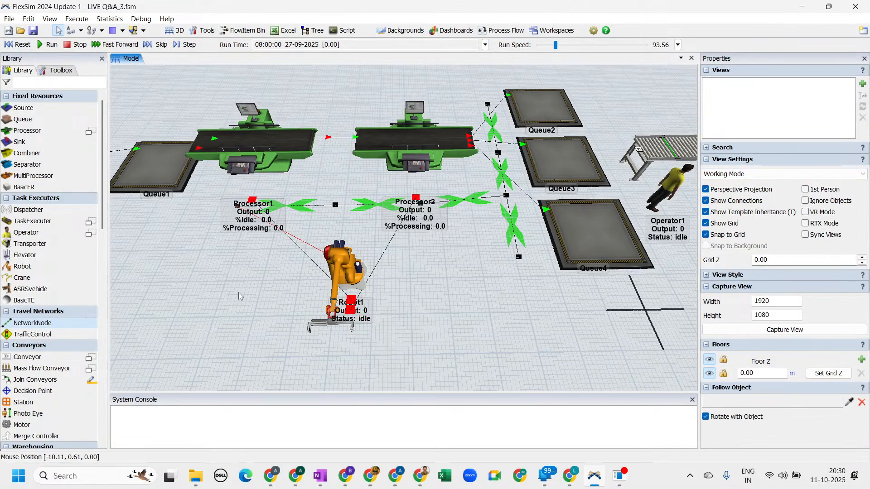
pyautogui.moveTo(239, 292)
pyautogui.mouseDown(button='right')
pyautogui.moveTo(262, 289)
pyautogui.moveTo(235, 290)
pyautogui.mouseUp(button='right')
pyautogui.moveTo(392, 298); pyautogui.dragTo(468, 298)
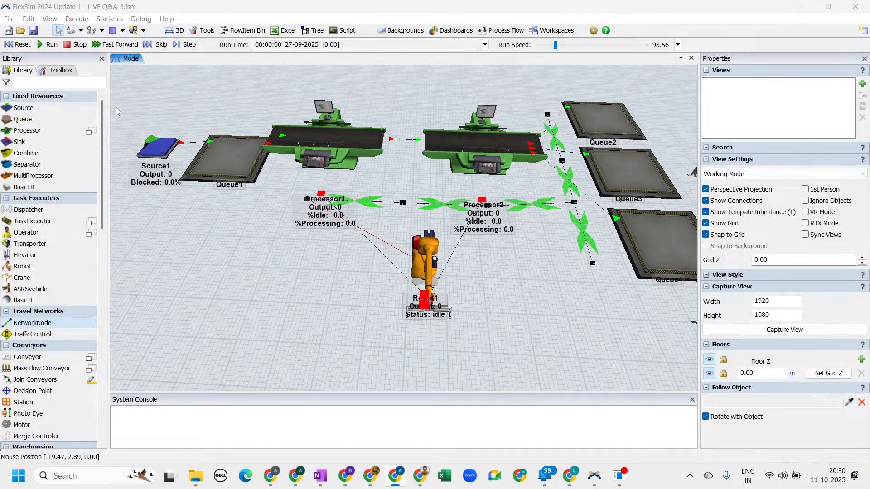
# Step: Reset and run the model to test the robot's travel on the network, dismiss the alert, and reset it
pyautogui.click(19, 46)
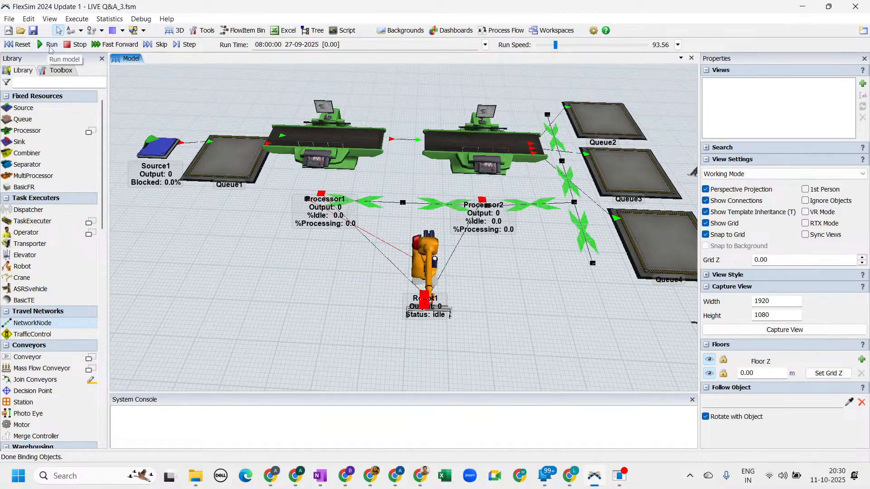
pyautogui.click(50, 45)
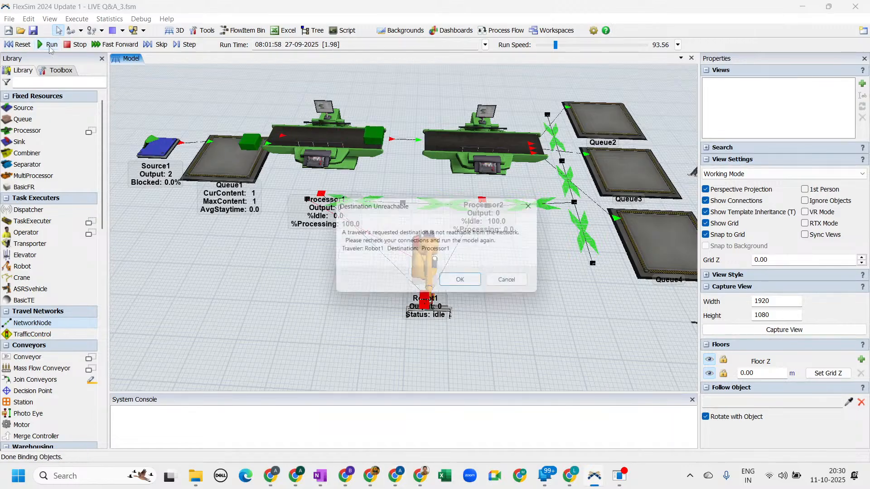
pyautogui.click(517, 286)
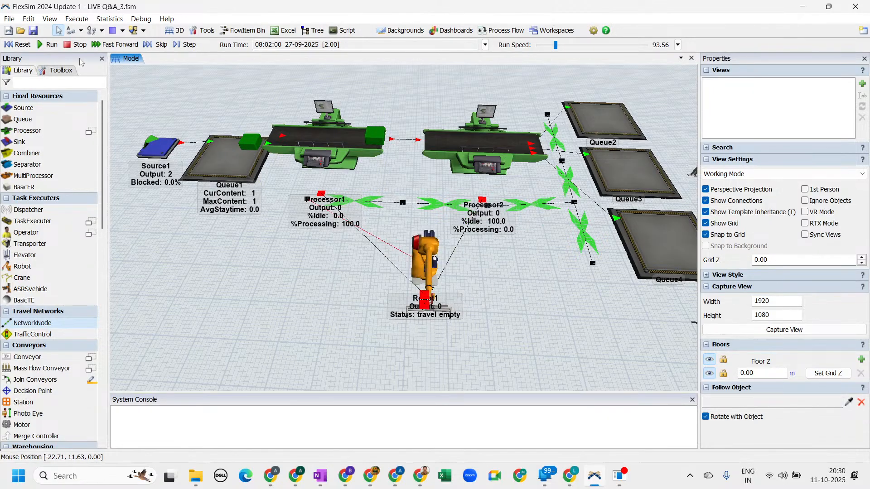
pyautogui.scroll(1, 324, 286)
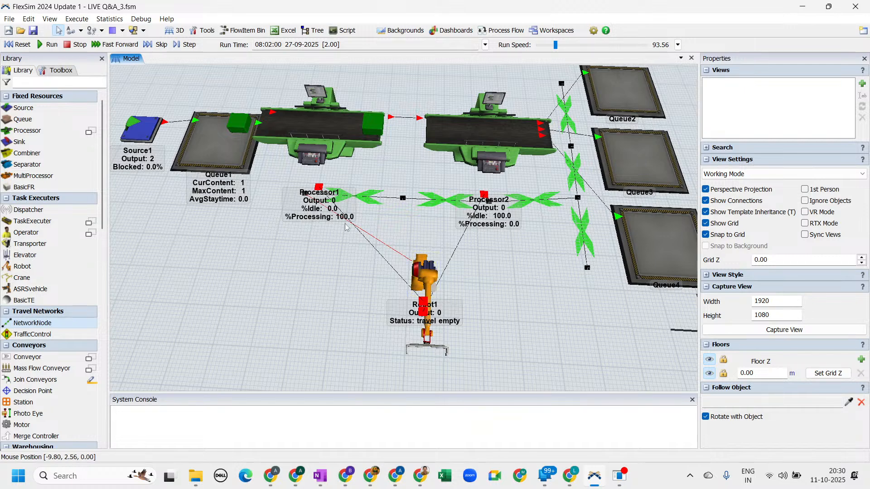
pyautogui.click(18, 45)
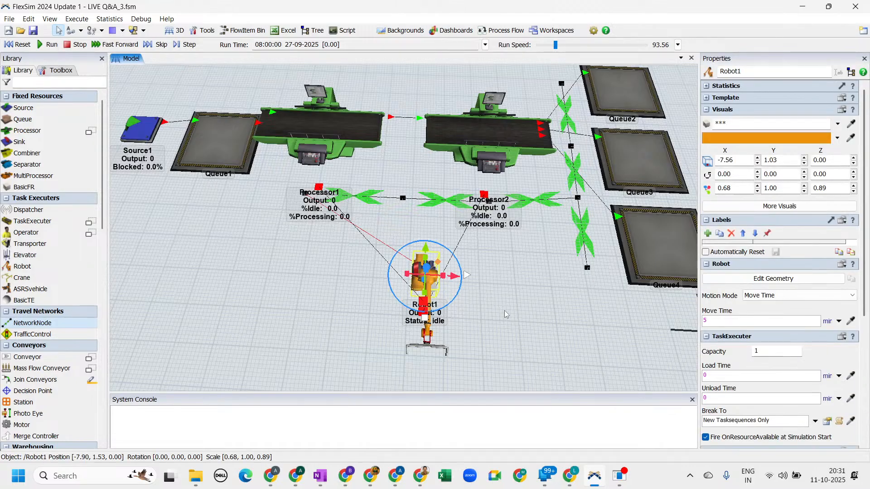
# Step: Remove the connection between the robot and the first network node
pyautogui.click(504, 311)
pyautogui.press('a')
pyautogui.moveTo(427, 278); pyautogui.dragTo(349, 209)
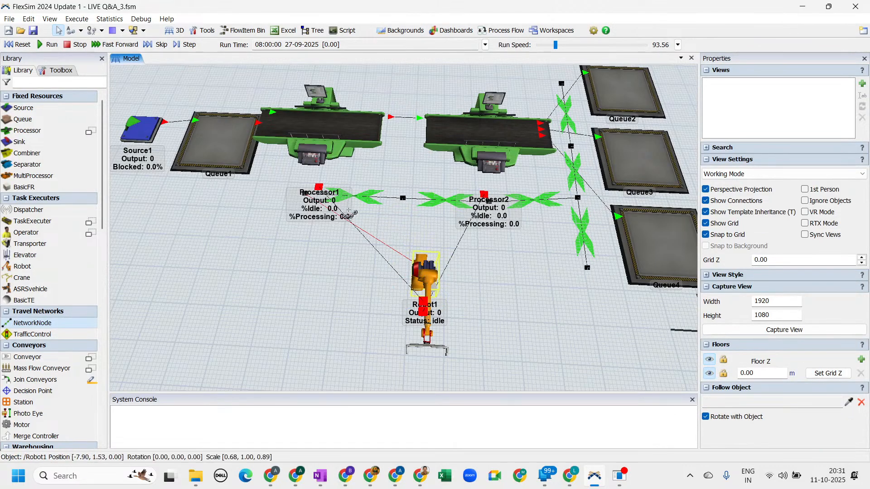
pyautogui.click(319, 187)
pyautogui.click(319, 186)
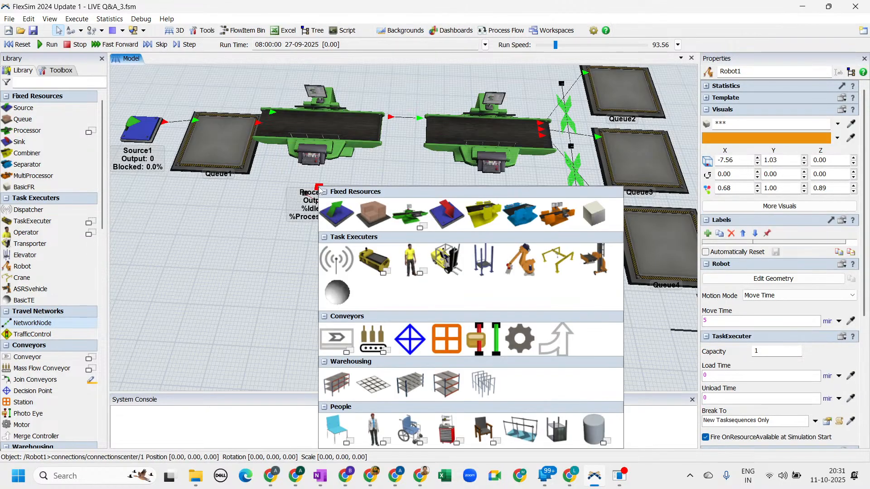
pyautogui.click(268, 258)
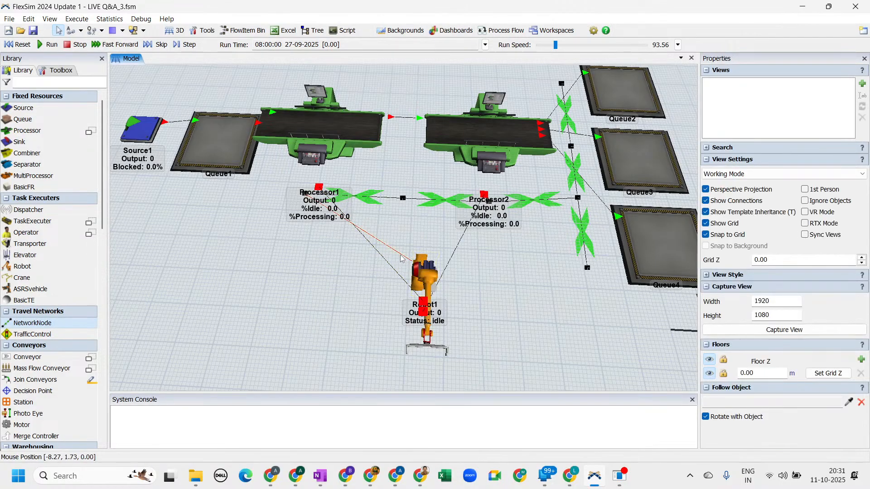
pyautogui.click(401, 257)
# Step: Run the model to watch the robot move boxes between the processors without the network link, and reset it
pyautogui.click(22, 47)
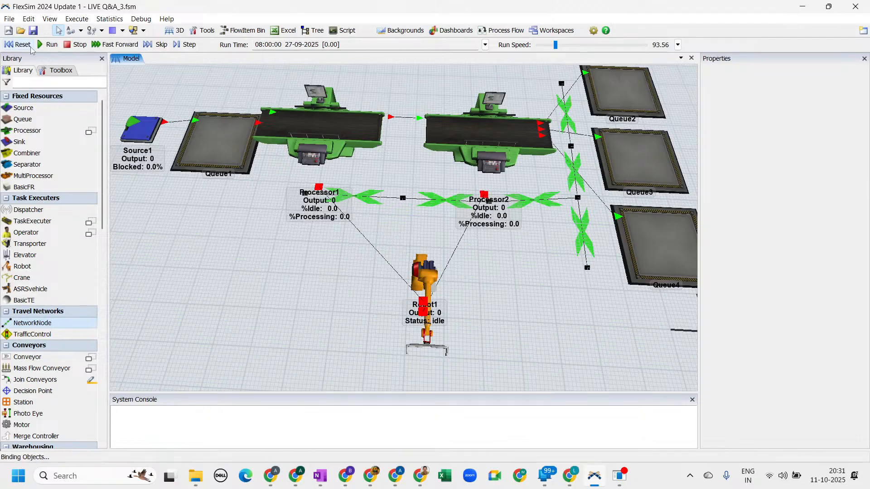
pyautogui.click(47, 46)
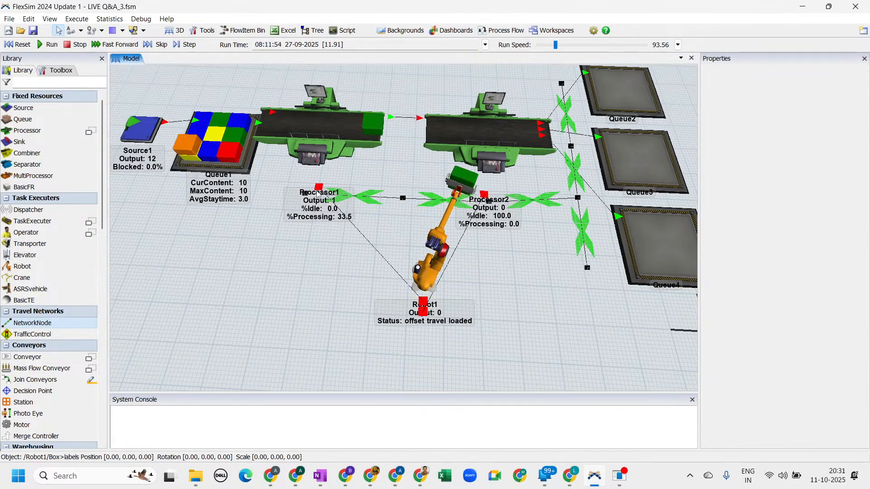
pyautogui.click(17, 45)
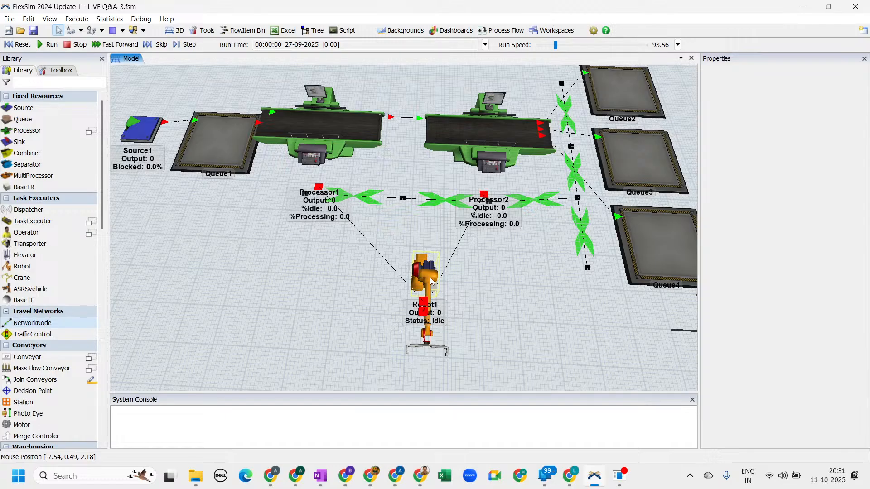
# Step: Examine the center port connections linking the robot to Processor1 and Processor2
pyautogui.click(559, 320)
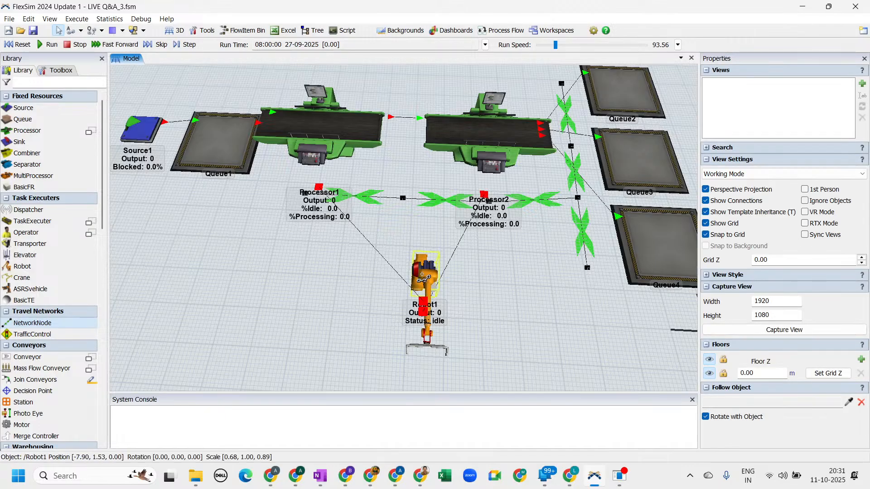
pyautogui.doubleClick(325, 190)
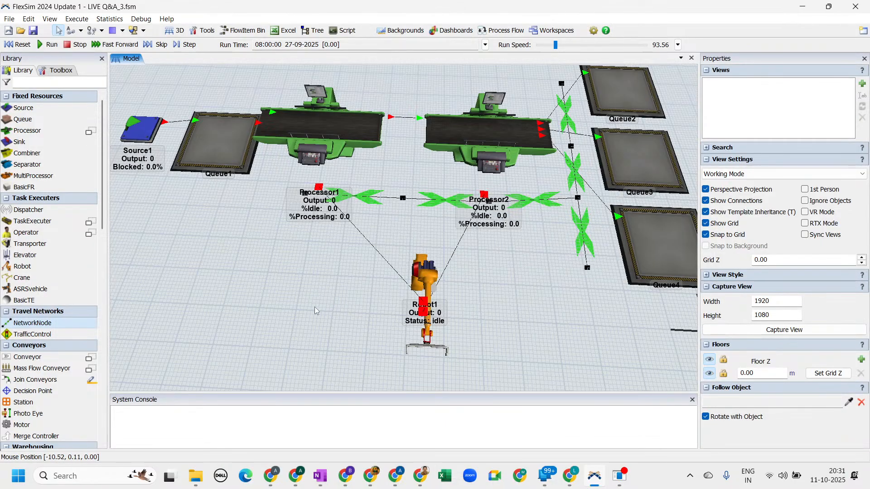
pyautogui.click(765, 175)
pyautogui.click(324, 280)
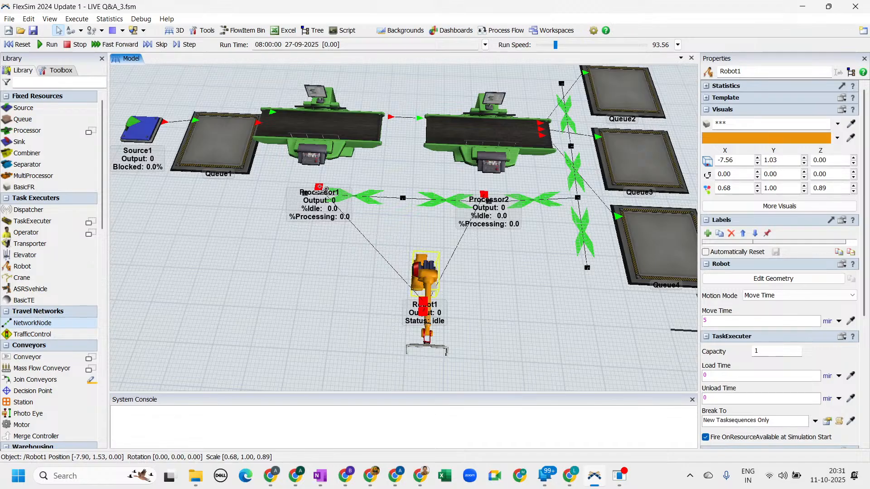
pyautogui.doubleClick(324, 190)
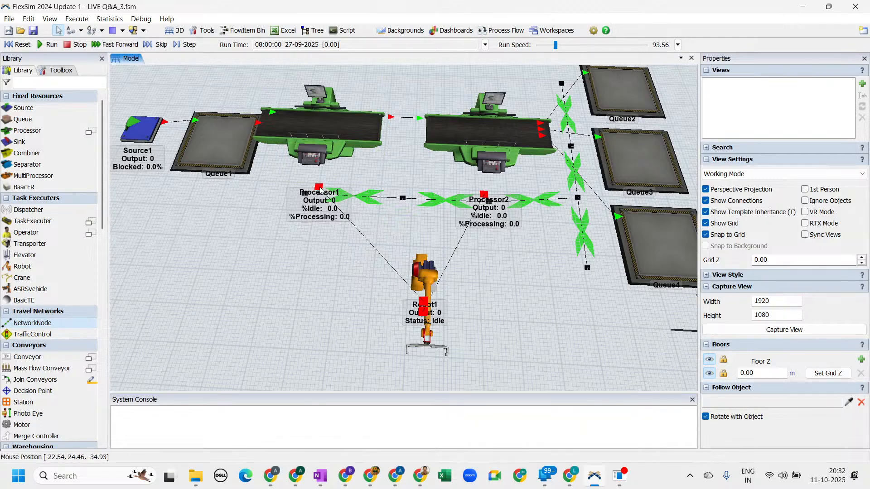
pyautogui.click(486, 199)
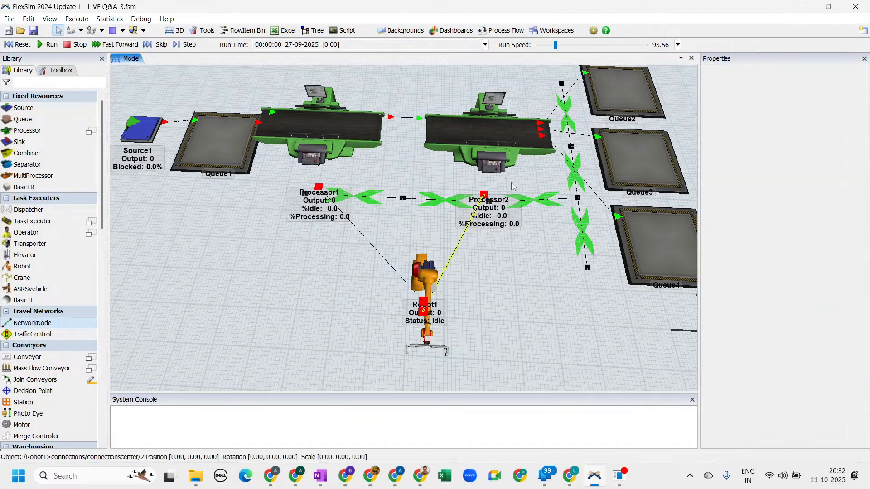
pyautogui.click(491, 268)
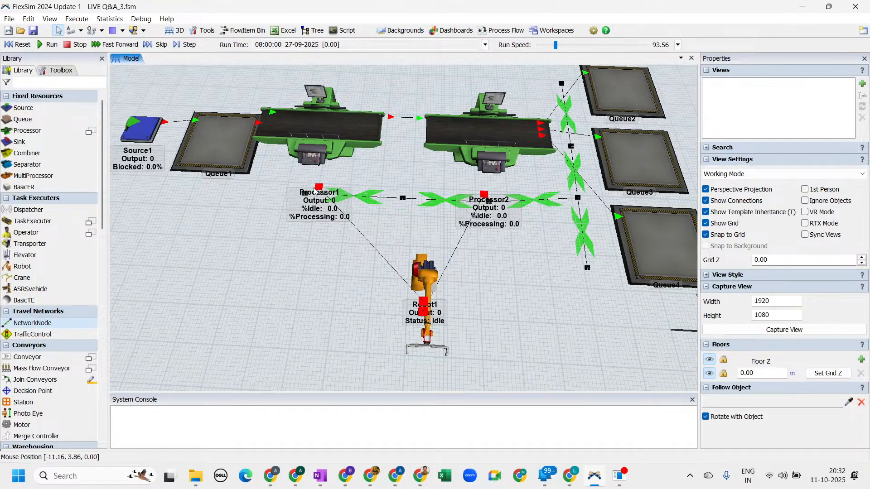
# Step: Switch the model view to Presentation Mode and reconnect the robot to the first network node
pyautogui.click(739, 174)
pyautogui.click(738, 183)
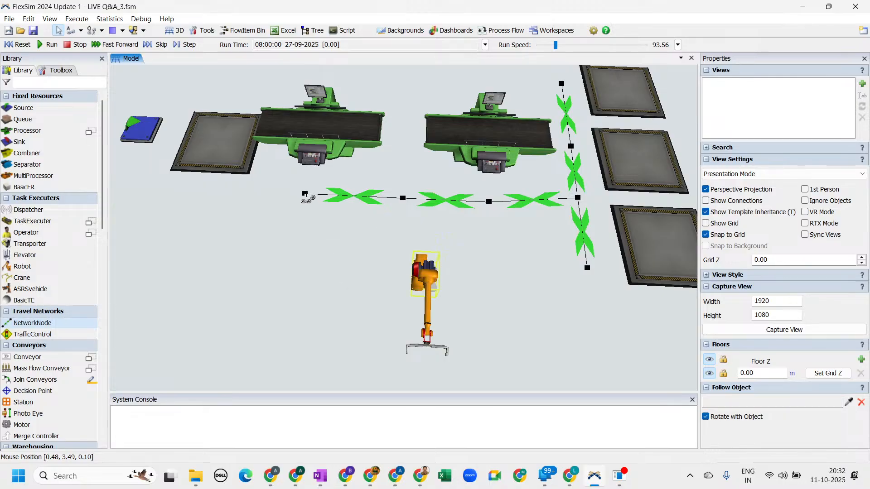
pyautogui.click(305, 194)
pyautogui.moveTo(306, 198); pyautogui.dragTo(418, 329)
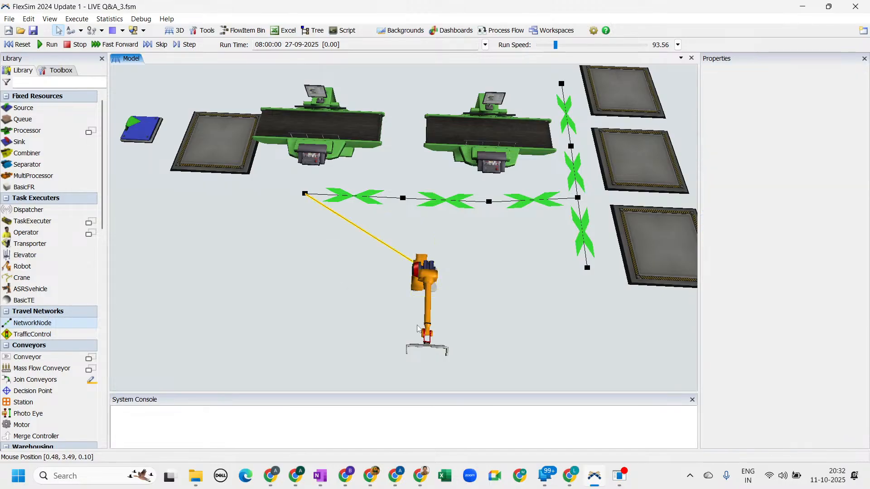
pyautogui.click(329, 267)
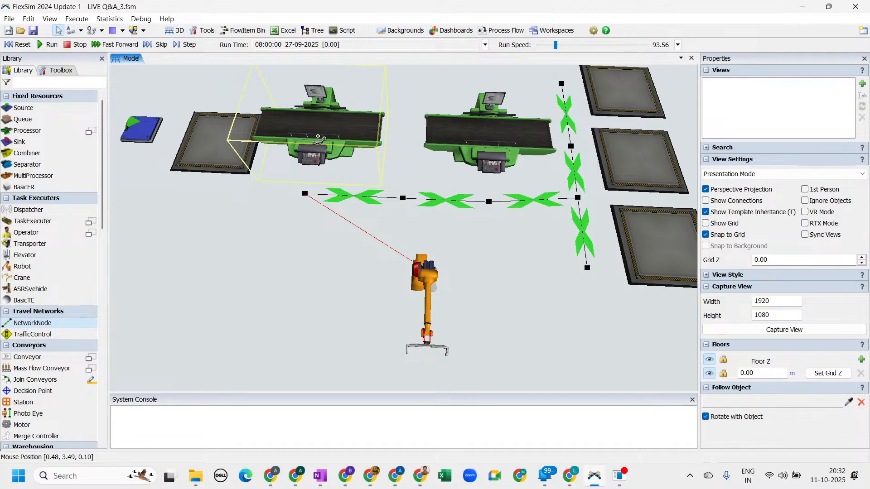
# Step: Connect Processor1 to network node NN1 and Processor2 to network node NN3
pyautogui.click(318, 131)
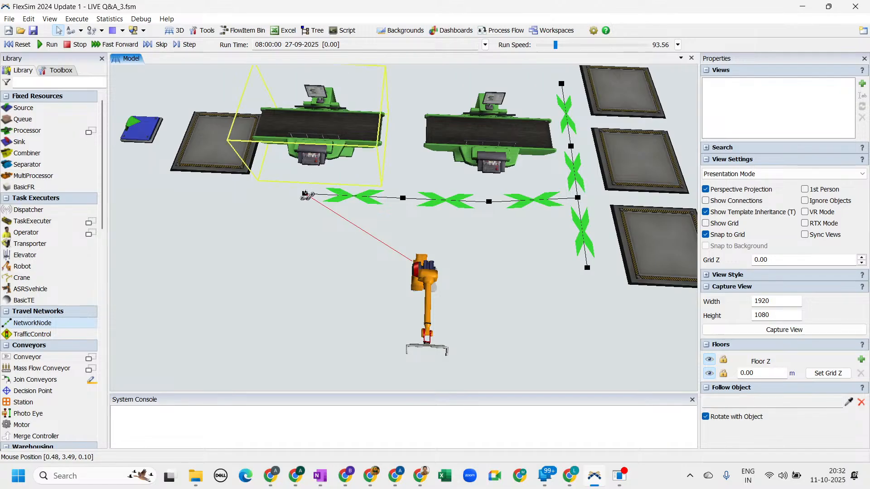
pyautogui.click(306, 195)
pyautogui.click(460, 147)
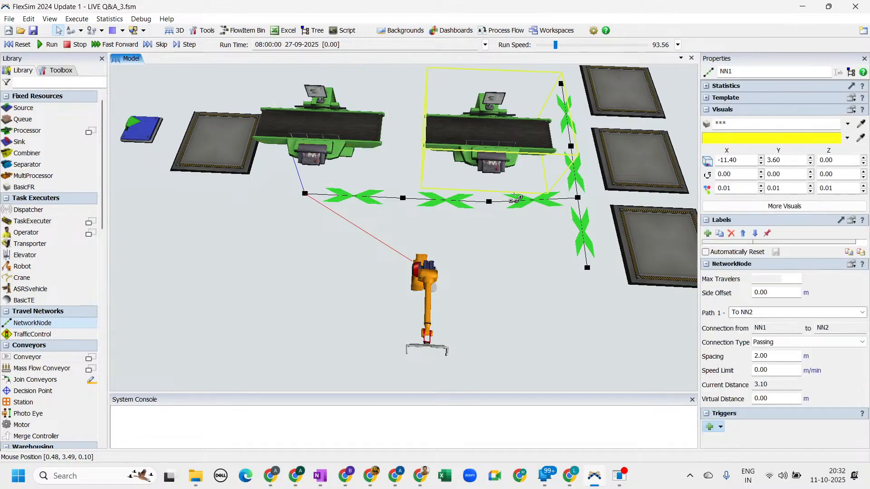
pyautogui.click(489, 201)
# Step: Connect Queue4 to network node NN6, Queue3 to NN5, and Queue2 to the node at the far end of the path
pyautogui.click(649, 243)
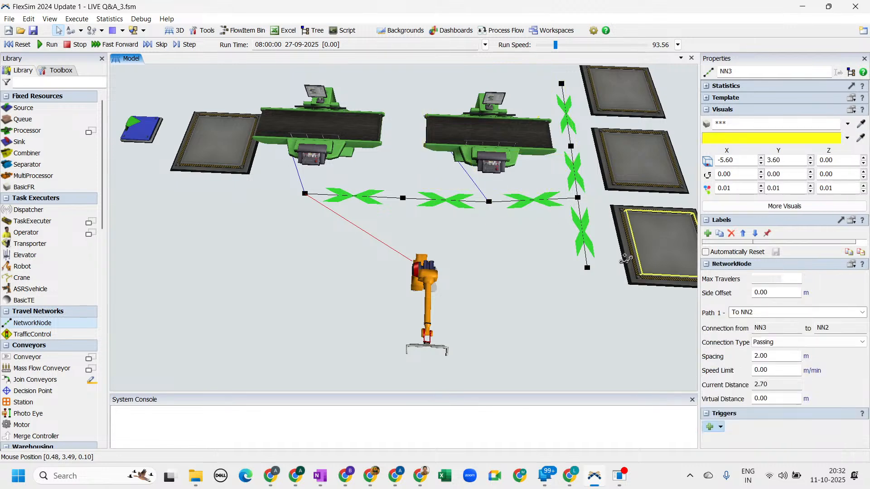
pyautogui.click(587, 268)
pyautogui.click(629, 179)
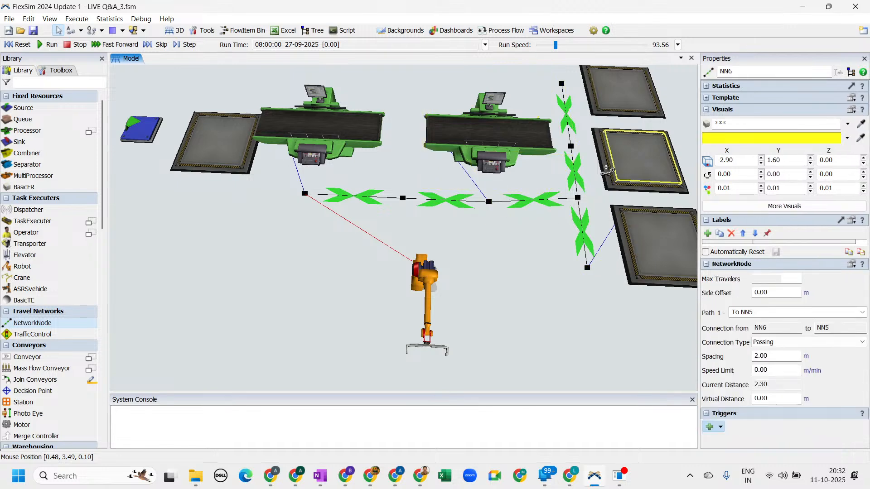
pyautogui.click(580, 198)
pyautogui.click(607, 78)
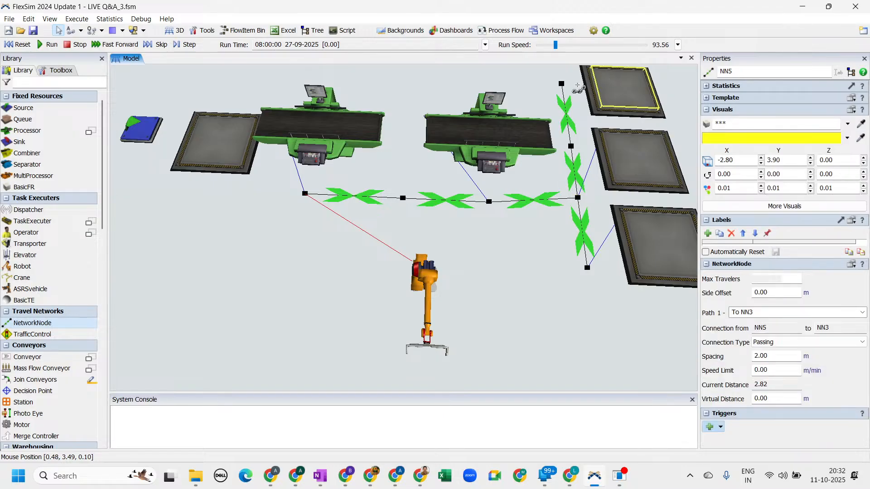
pyautogui.click(562, 84)
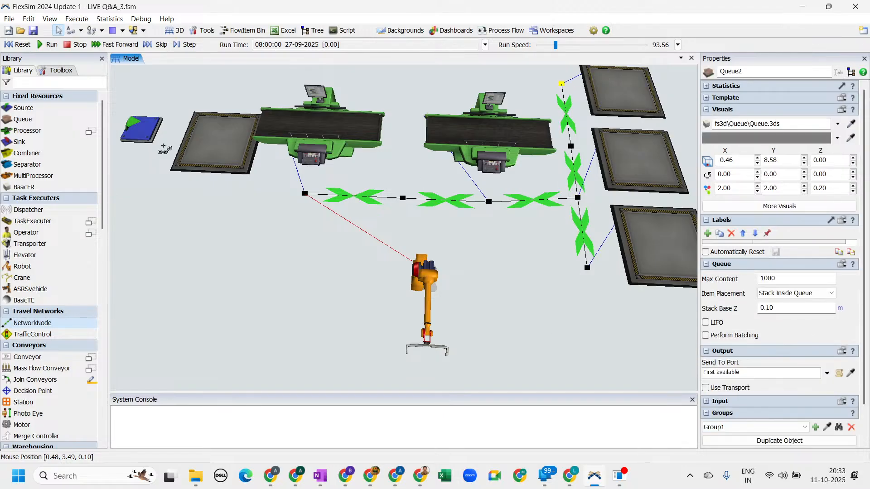
# Step: Reset and run the model to watch the robot carry boxes along the network path to the queues
pyautogui.click(22, 47)
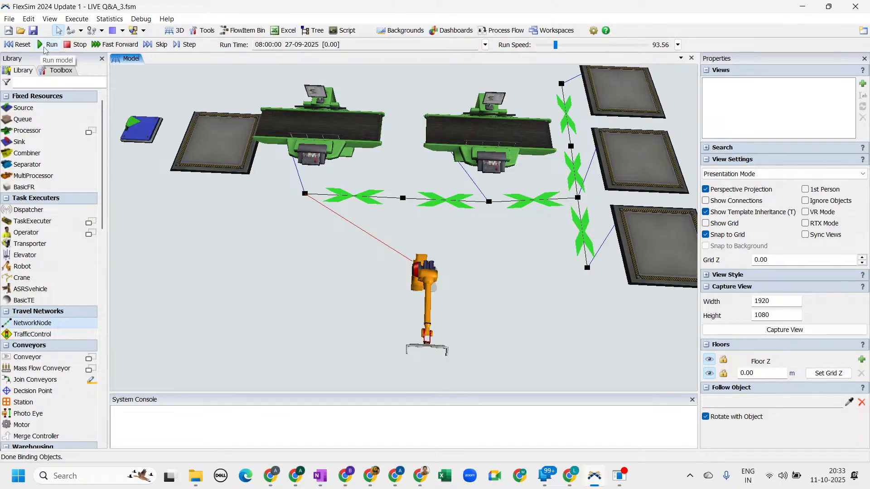
pyautogui.click(45, 46)
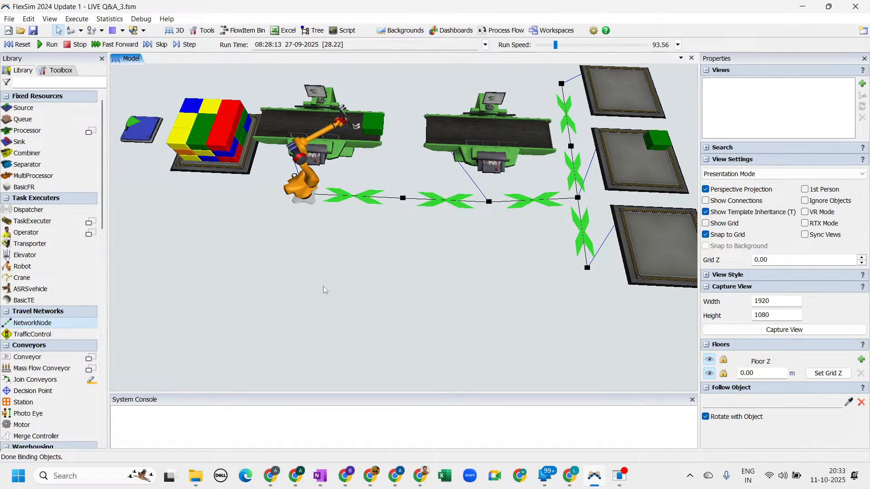
pyautogui.moveTo(361, 294); pyautogui.dragTo(251, 257, button='right')
pyautogui.moveTo(318, 290); pyautogui.dragTo(319, 290)
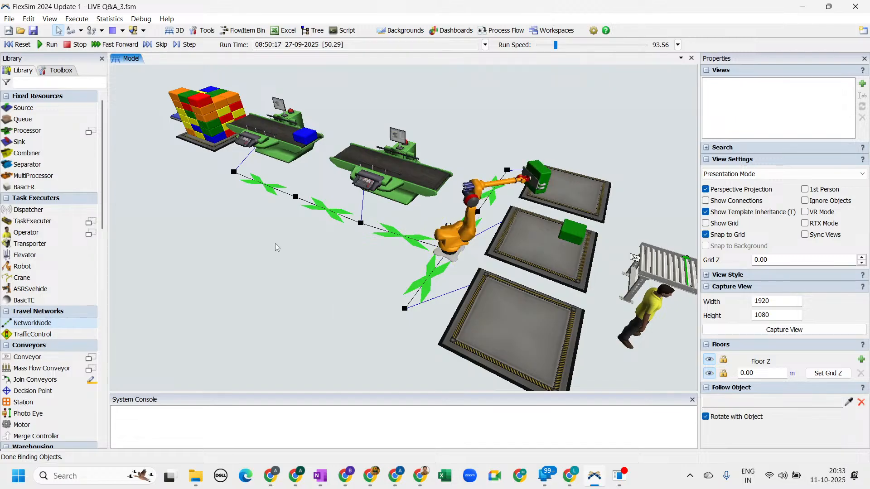
# Step: Reset the model and move the robot onto the first network node, at about X -10.62, Y 3.20
pyautogui.click(20, 46)
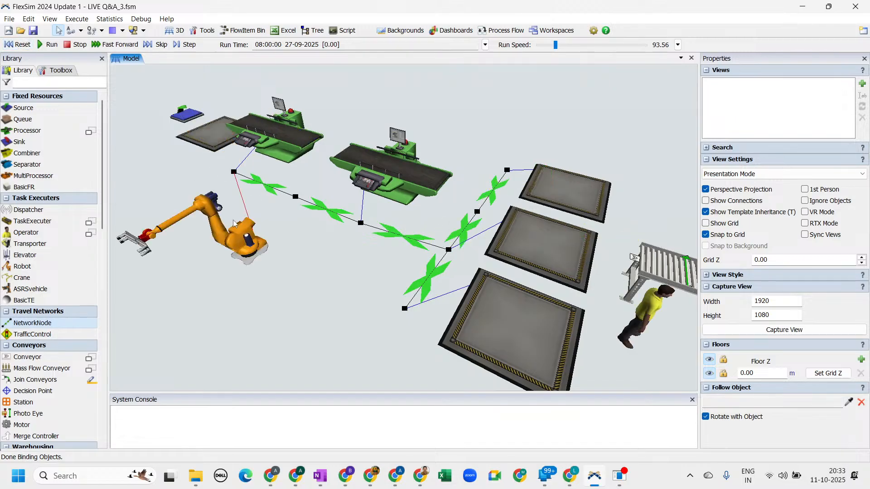
pyautogui.moveTo(233, 182); pyautogui.dragTo(231, 170)
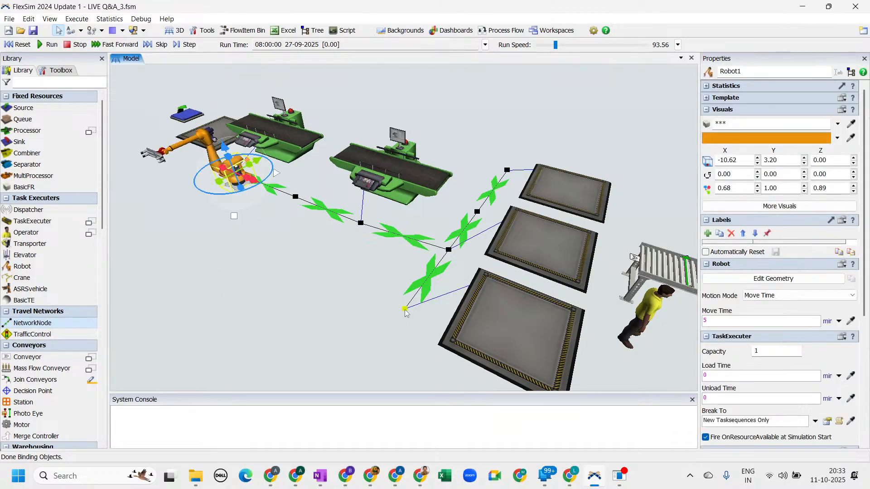
# Step: Hide the network path by setting the Network View Mode to None
pyautogui.rightClick(405, 310)
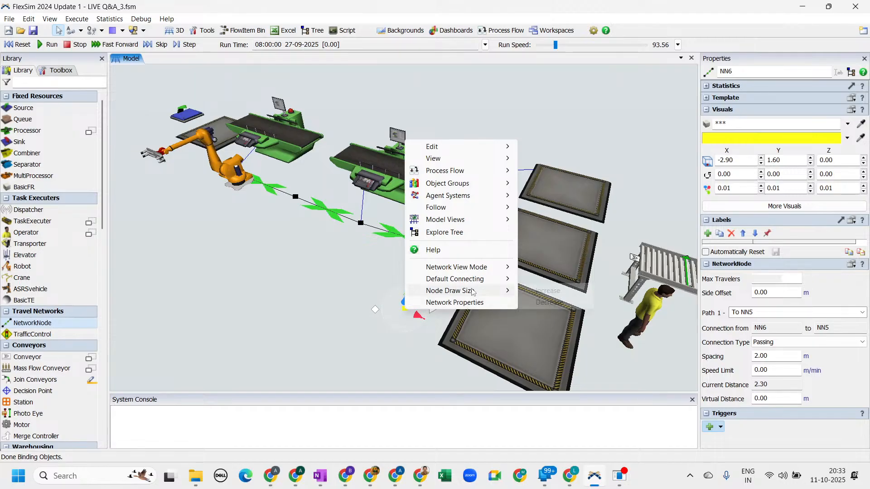
pyautogui.moveTo(478, 267)
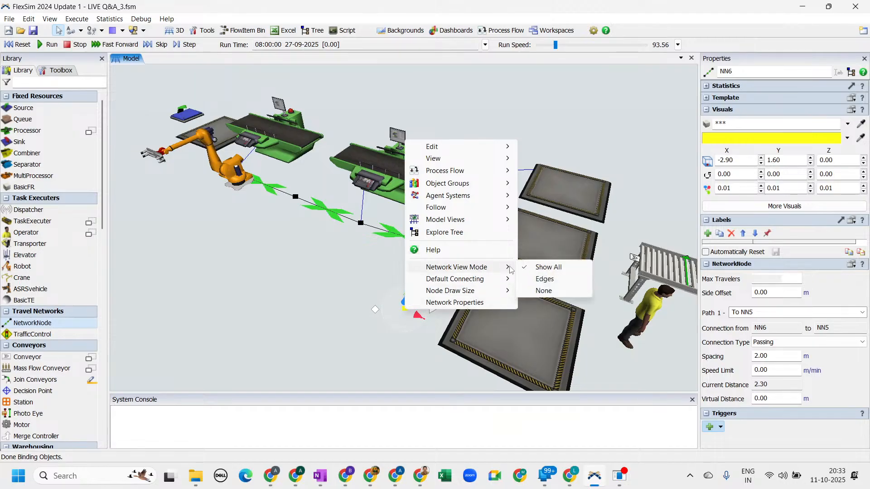
pyautogui.click(544, 291)
pyautogui.click(320, 309)
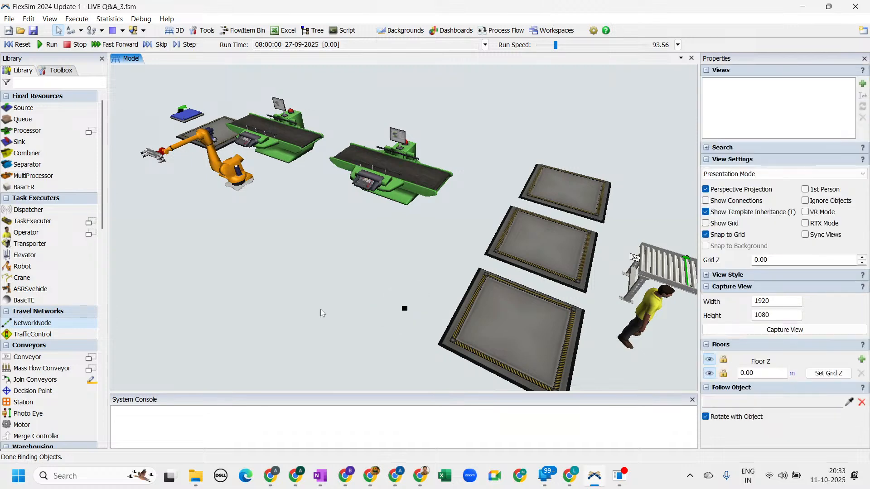
pyautogui.moveTo(315, 313)
pyautogui.mouseDown(button='right')
pyautogui.moveTo(338, 318)
pyautogui.moveTo(321, 312)
pyautogui.mouseUp(button='right')
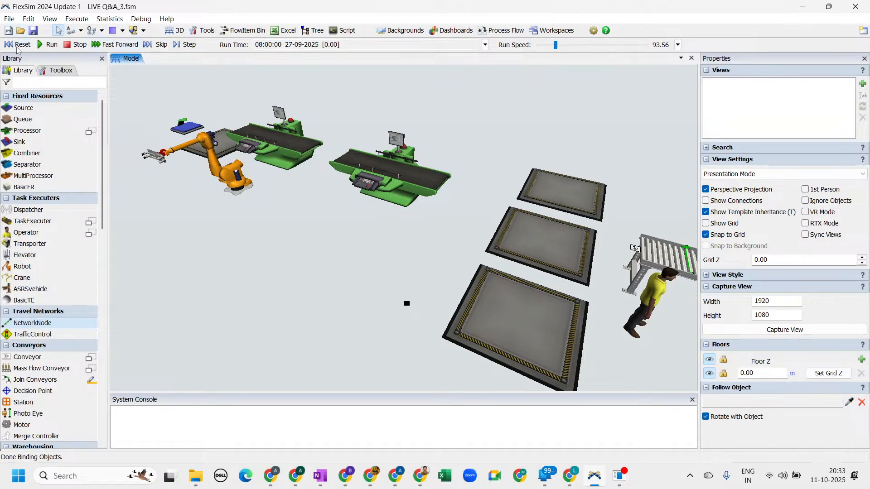
# Step: Run the model to watch the robot carry boxes to the queues with the network path hidden
pyautogui.click(46, 48)
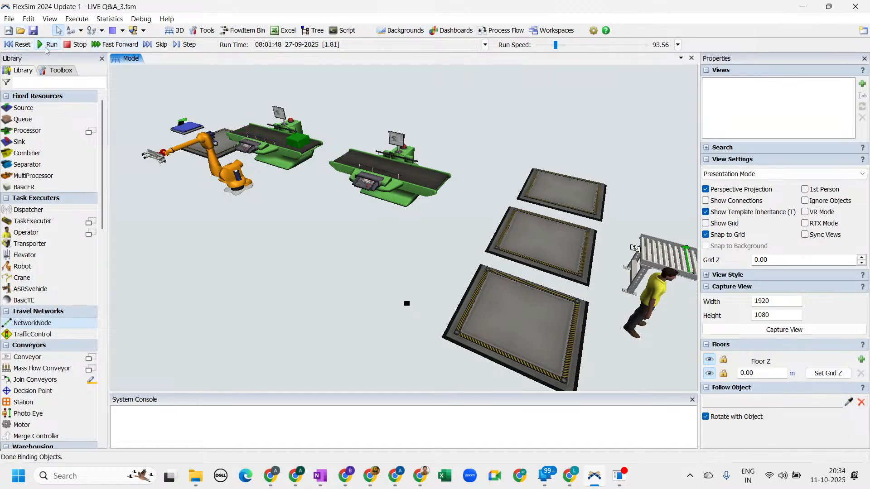
pyautogui.moveTo(282, 309); pyautogui.dragTo(378, 325, button='right')
pyautogui.moveTo(311, 393); pyautogui.dragTo(308, 420)
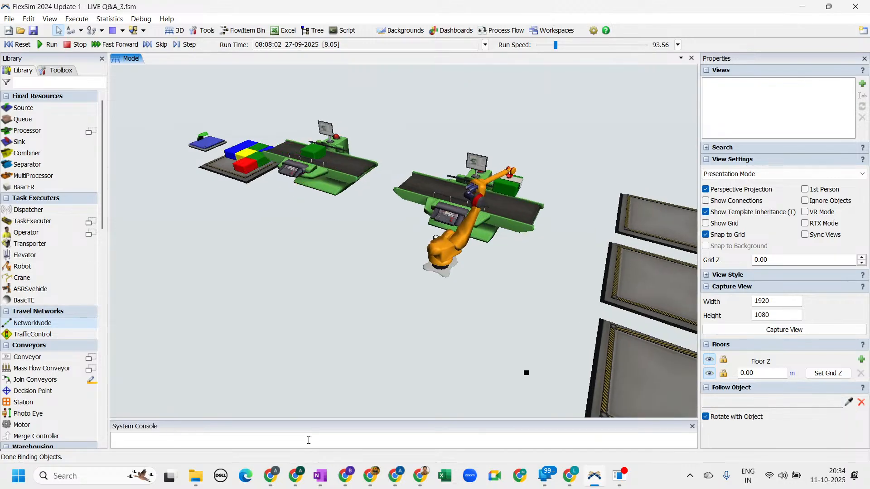
pyautogui.moveTo(371, 322); pyautogui.dragTo(409, 325, button='right')
pyautogui.moveTo(557, 309); pyautogui.dragTo(447, 358, button='right')
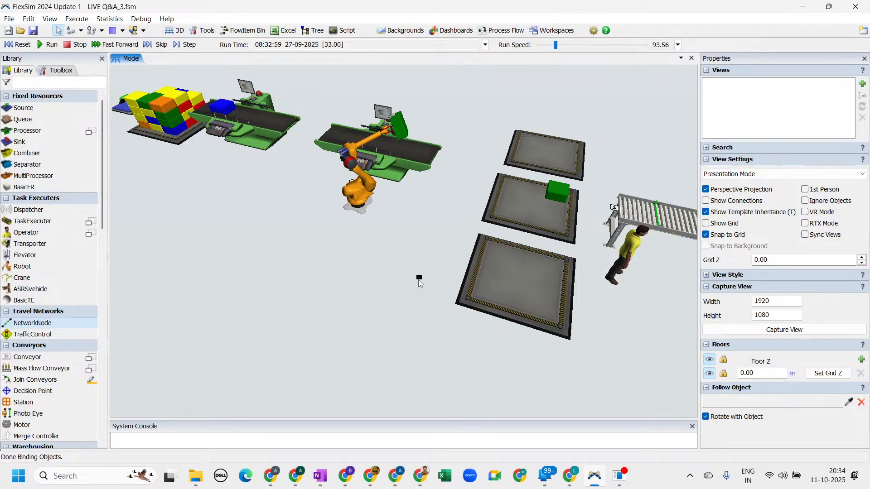
# Step: Reset the model and restore the network path by setting the Network View Mode to Show All
pyautogui.click(23, 45)
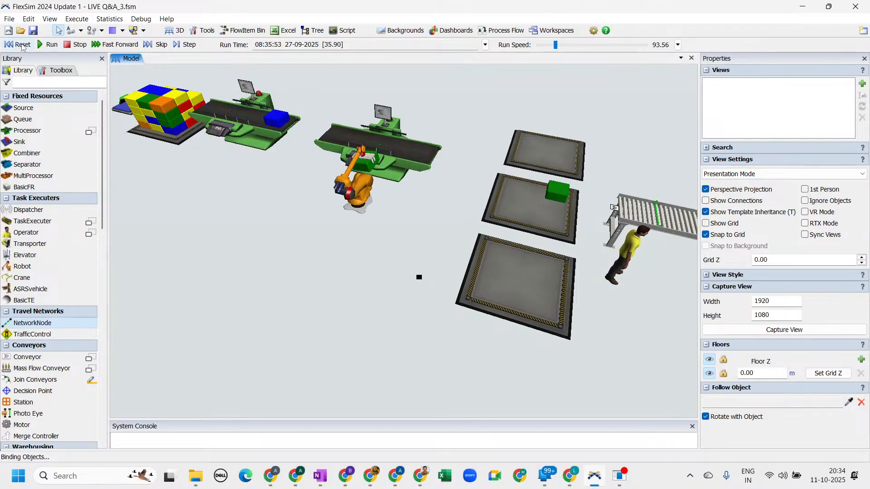
pyautogui.rightClick(420, 280)
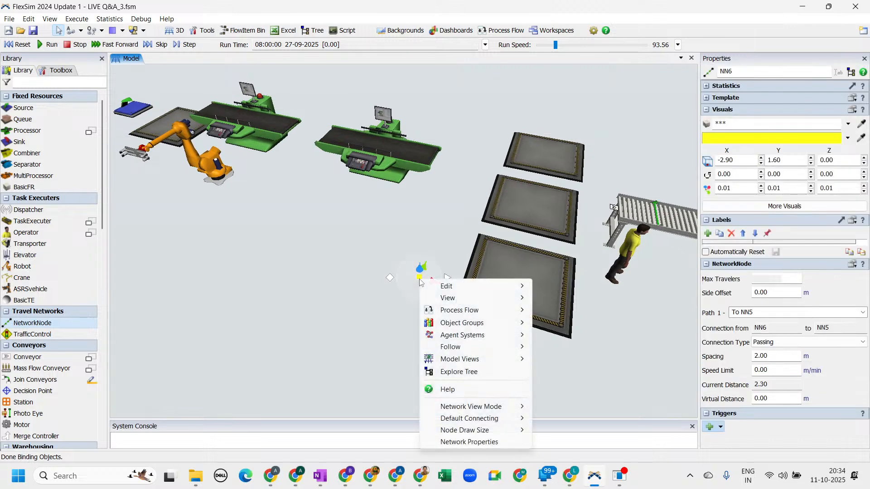
pyautogui.moveTo(507, 422)
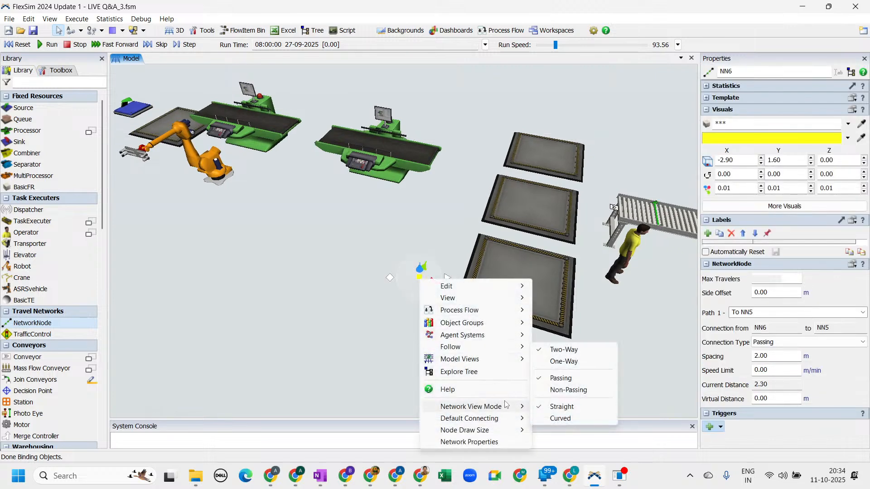
pyautogui.moveTo(506, 407)
pyautogui.click(585, 406)
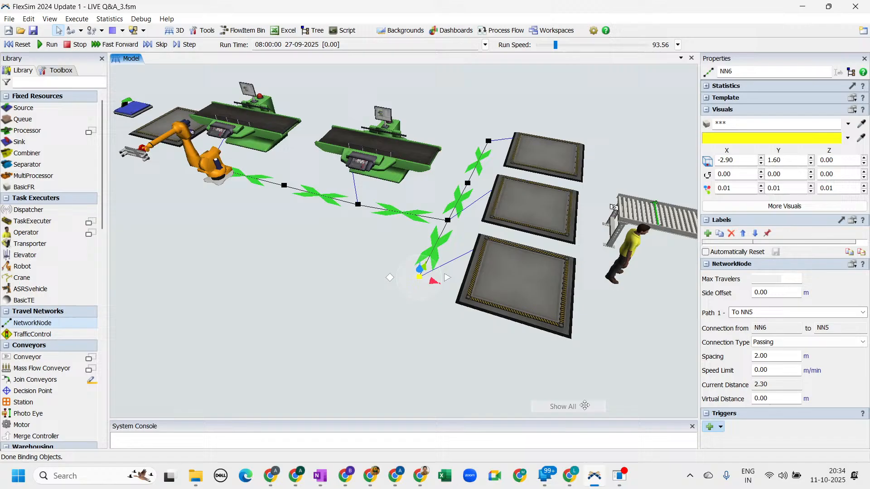
pyautogui.click(298, 293)
# Step: Examine the whole model layout, from the source and processors along the conveyor to the final queue
pyautogui.scroll(-2, 298, 330)
pyautogui.scroll(-2, 297, 333)
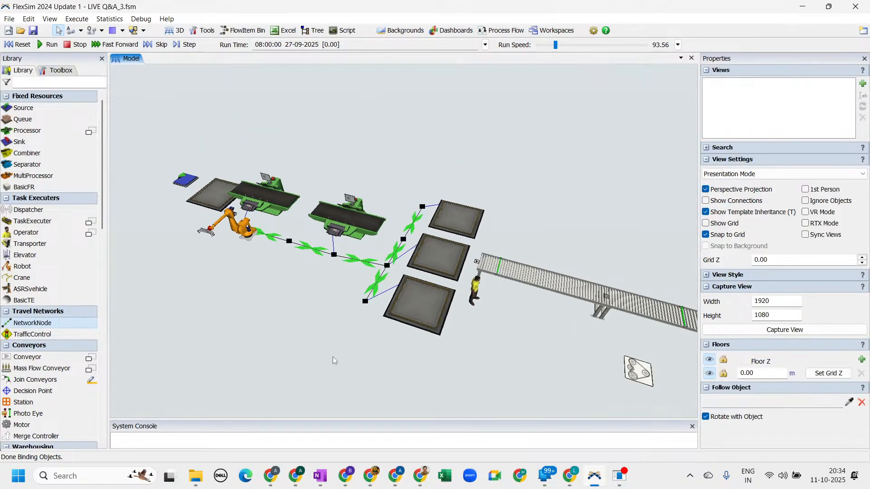
pyautogui.moveTo(340, 355); pyautogui.dragTo(173, 304)
pyautogui.moveTo(522, 382); pyautogui.dragTo(318, 352)
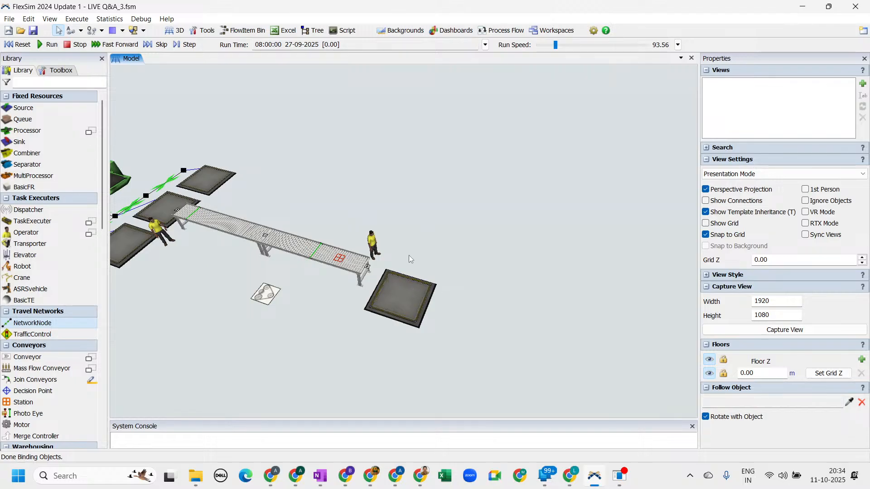
pyautogui.moveTo(336, 170); pyautogui.dragTo(393, 181)
pyautogui.moveTo(393, 181); pyautogui.dragTo(244, 227, button='right')
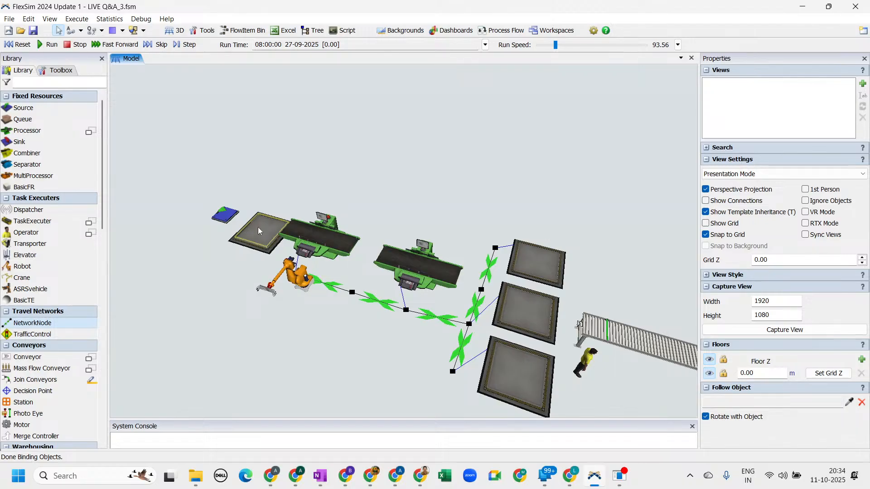
pyautogui.moveTo(483, 177); pyautogui.dragTo(360, 141)
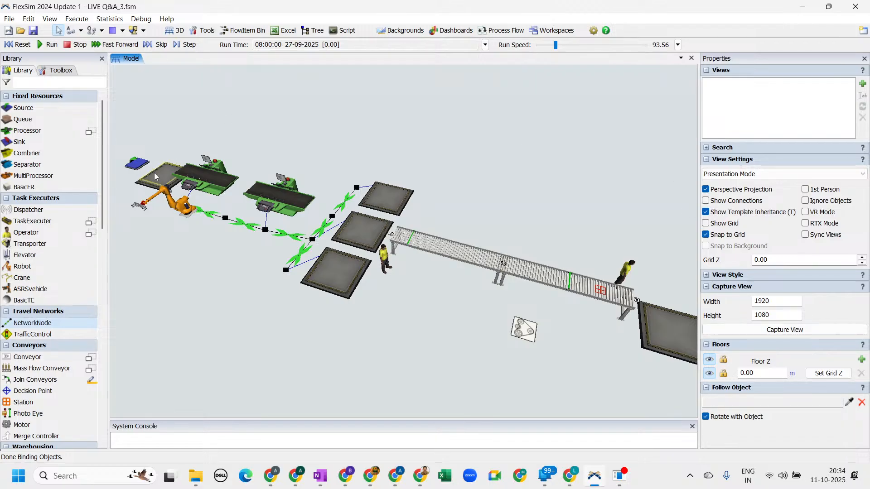
pyautogui.click(136, 164)
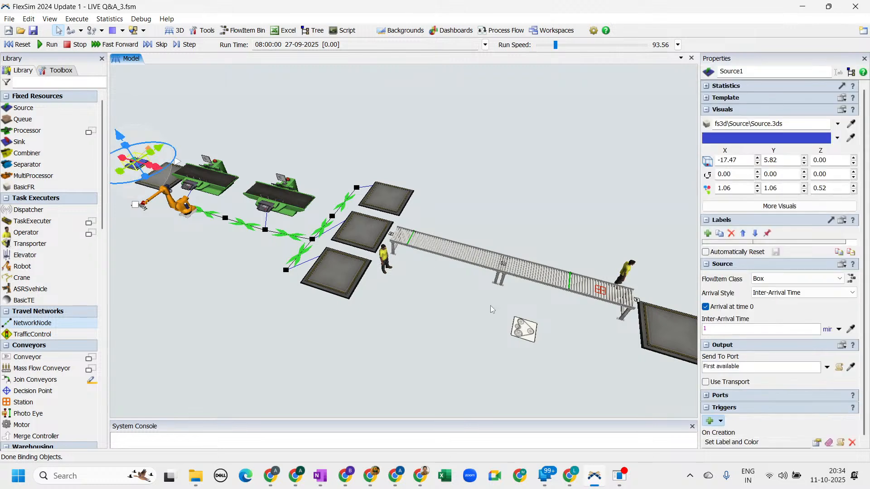
pyautogui.moveTo(159, 269); pyautogui.dragTo(288, 312)
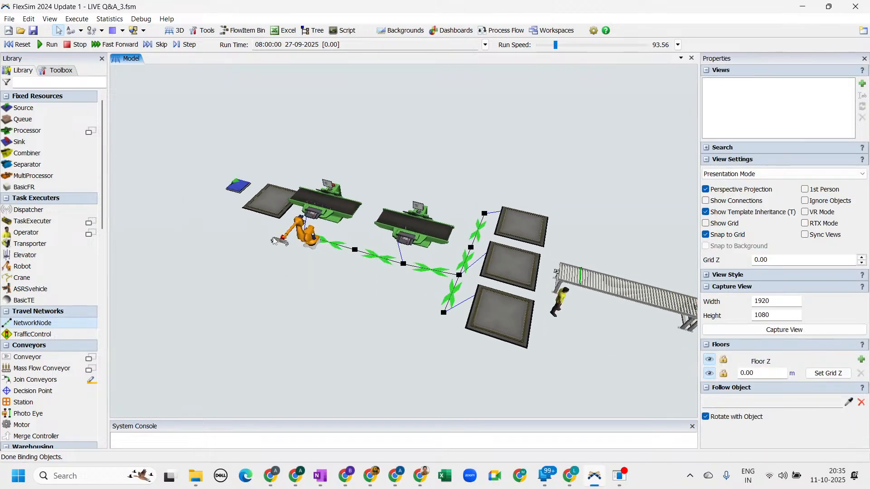
# Step: Add an On Exit trigger to Source1
pyautogui.click(234, 194)
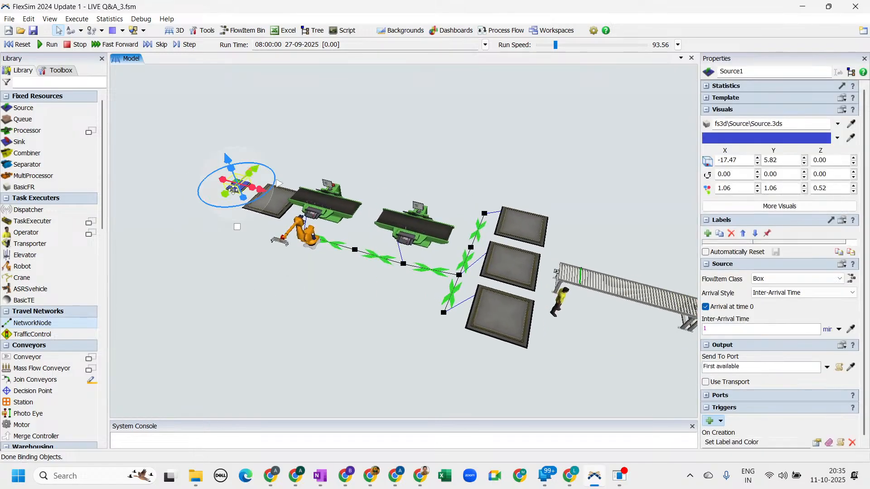
pyautogui.click(710, 421)
pyautogui.click(854, 443)
pyautogui.scroll(-1, 864, 434)
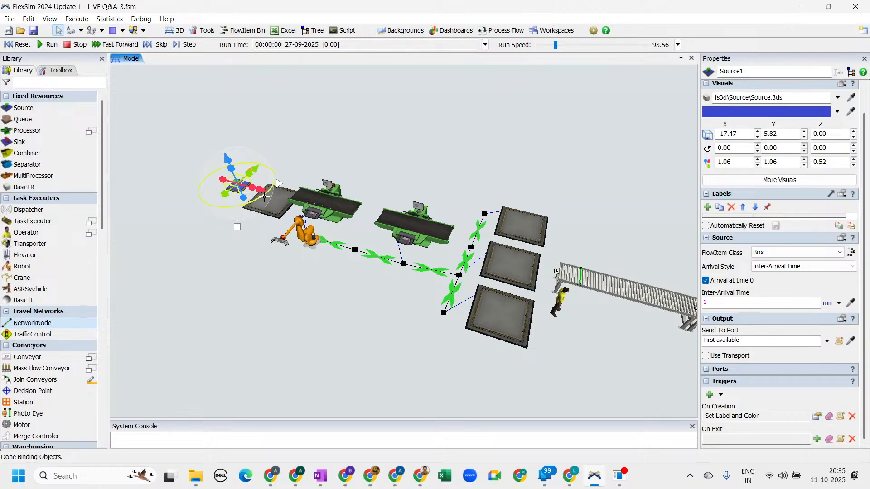
# Step: Open the code of Source1's On Exit trigger and shrink the editor window so the source remains uncovered
pyautogui.moveTo(496, 178); pyautogui.dragTo(368, 143)
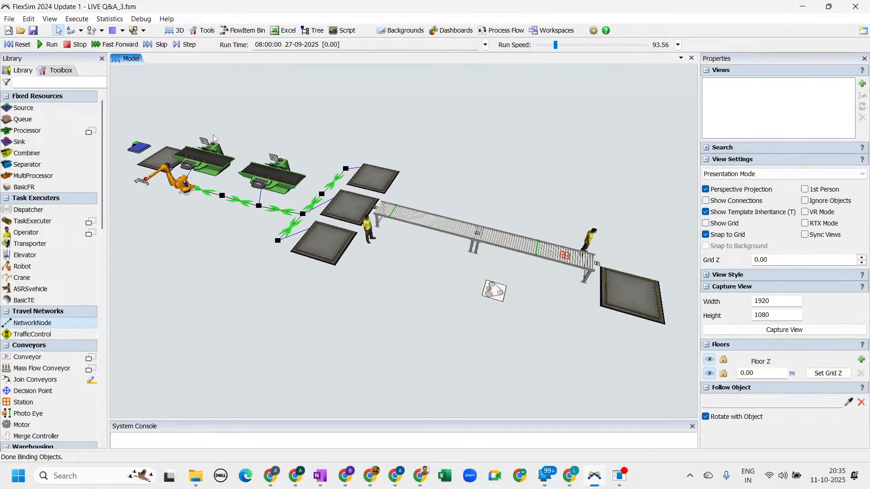
pyautogui.moveTo(201, 245); pyautogui.dragTo(382, 419)
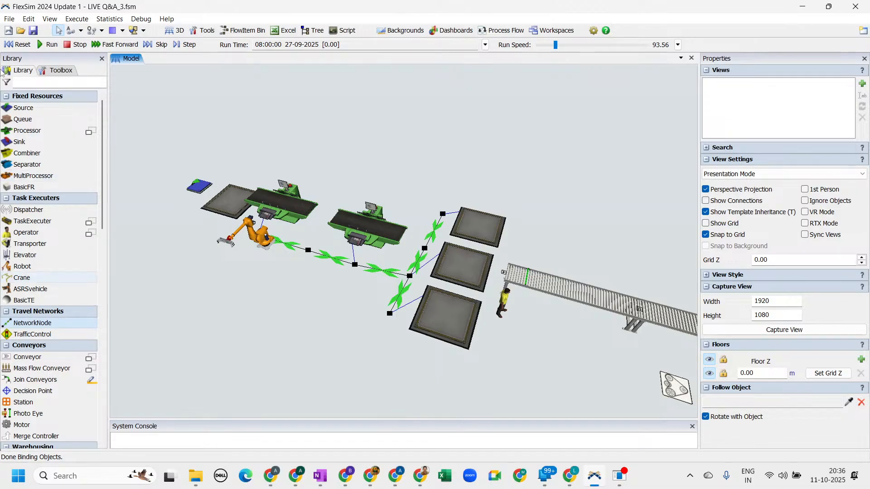
pyautogui.moveTo(260, 298); pyautogui.dragTo(321, 295, button='right')
pyautogui.click(171, 280)
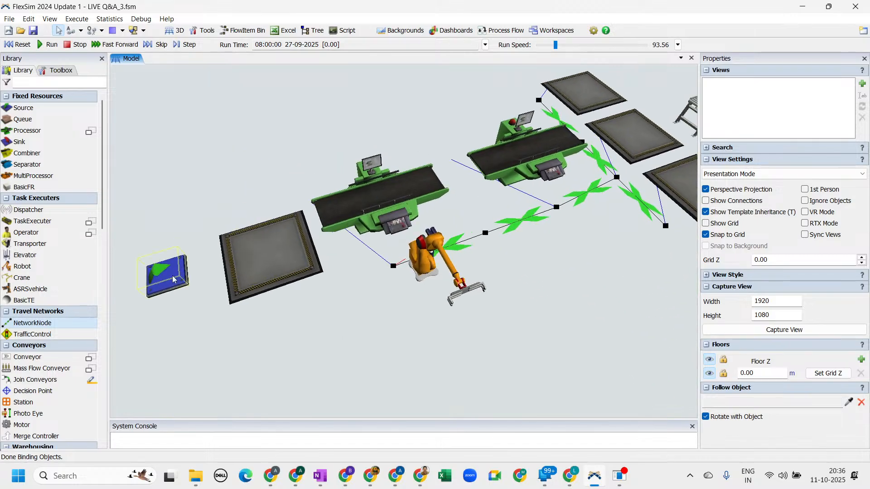
pyautogui.click(166, 275)
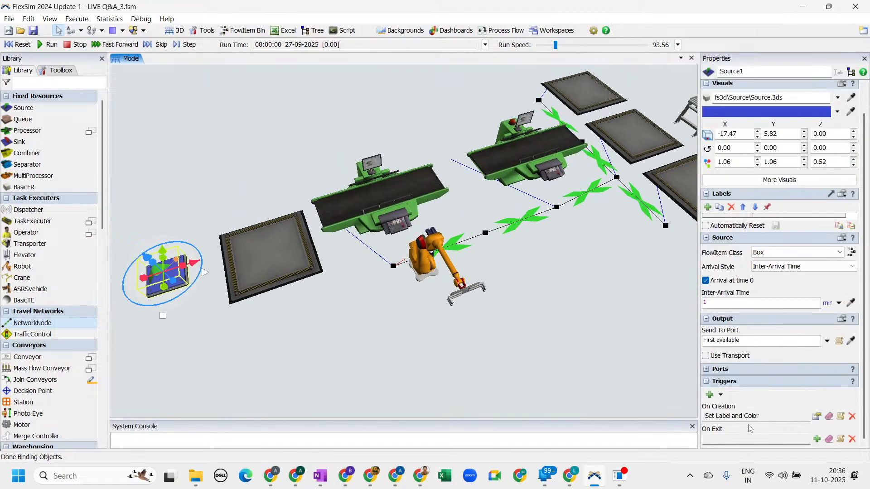
pyautogui.click(840, 438)
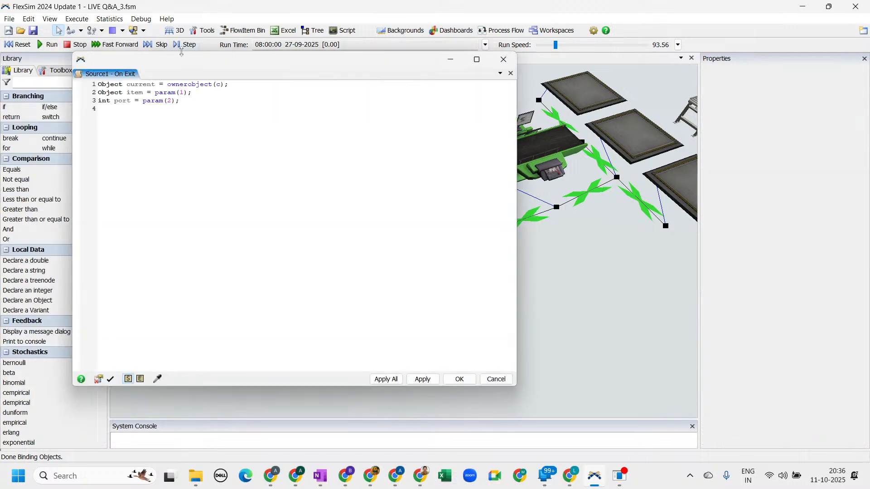
pyautogui.moveTo(182, 59); pyautogui.dragTo(443, 267)
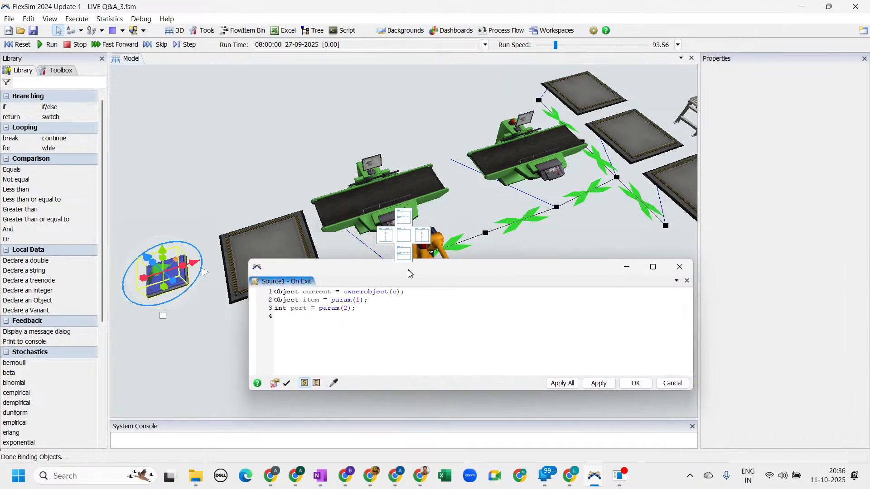
pyautogui.moveTo(697, 313); pyautogui.dragTo(487, 313)
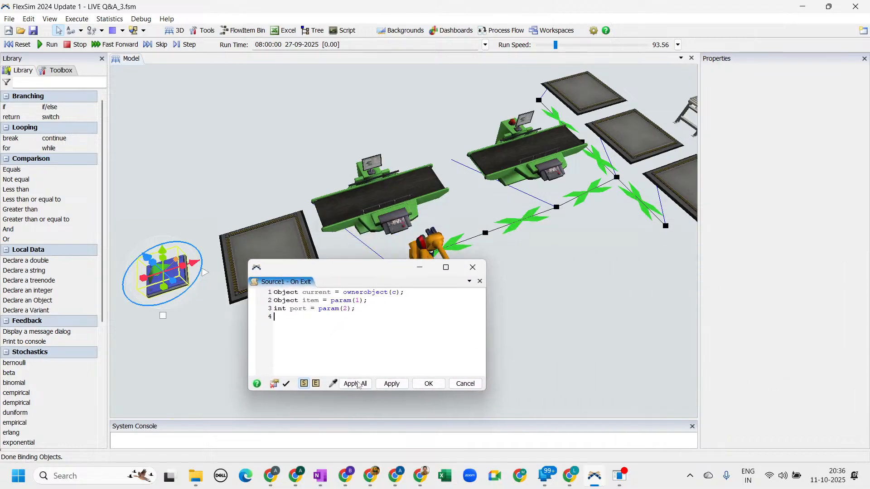
# Step: Sample Source1 from the model to insert the getter Model.find("Source1").subnodes.length into the On Exit code
pyautogui.click(333, 384)
pyautogui.click(171, 285)
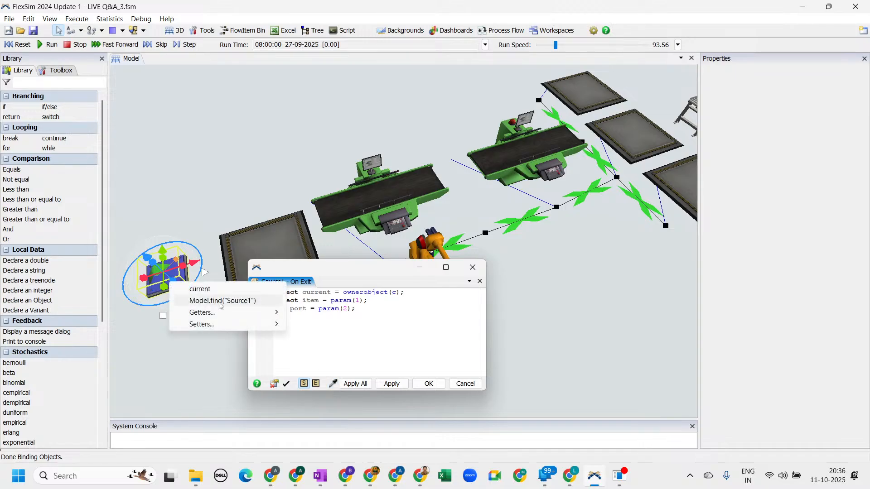
pyautogui.moveTo(226, 313)
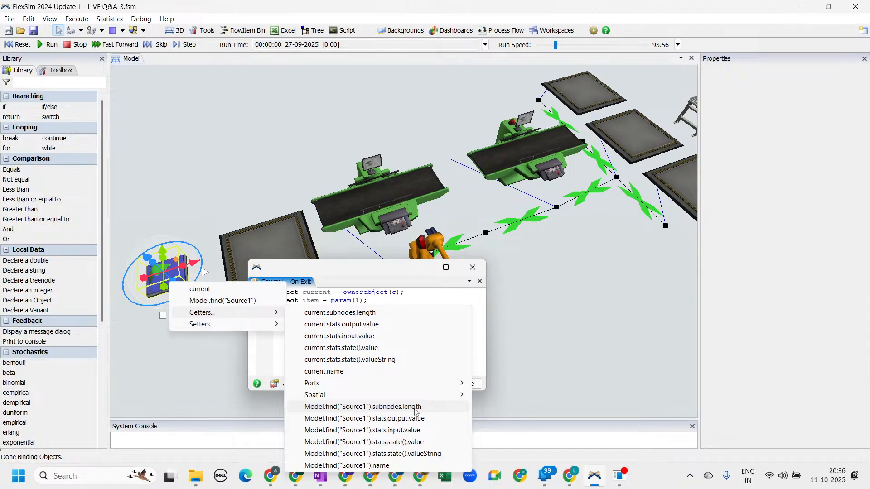
pyautogui.click(416, 407)
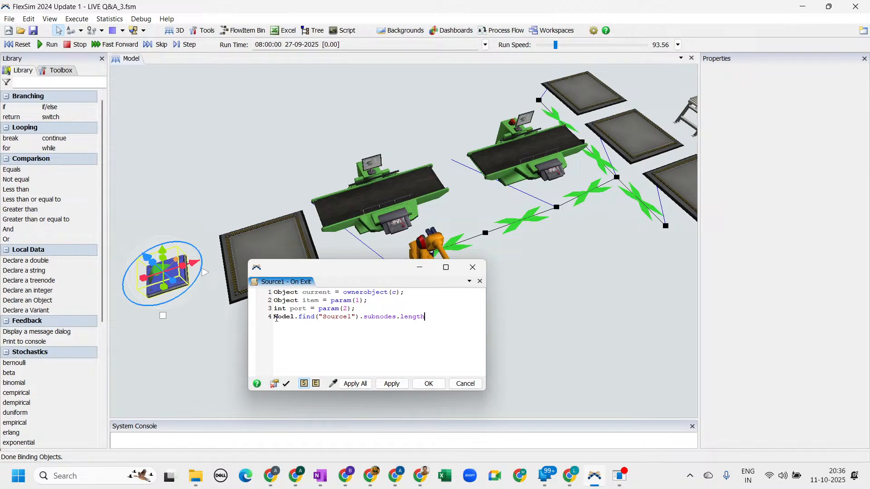
# Step: Turn the Source1 getter line into the condition if(Model.find("Source1").subnodes.length > 20) with a braced block below it
pyautogui.tripleClick(277, 319)
pyautogui.click(277, 320)
pyautogui.write('if (')
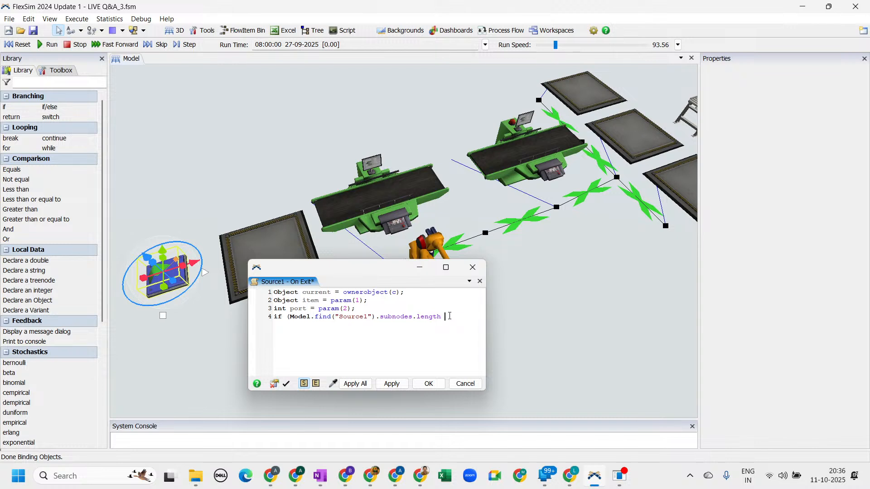
pyautogui.write('20')
pyautogui.write('{')
pyautogui.click(290, 318)
pyautogui.press('BackSpace')
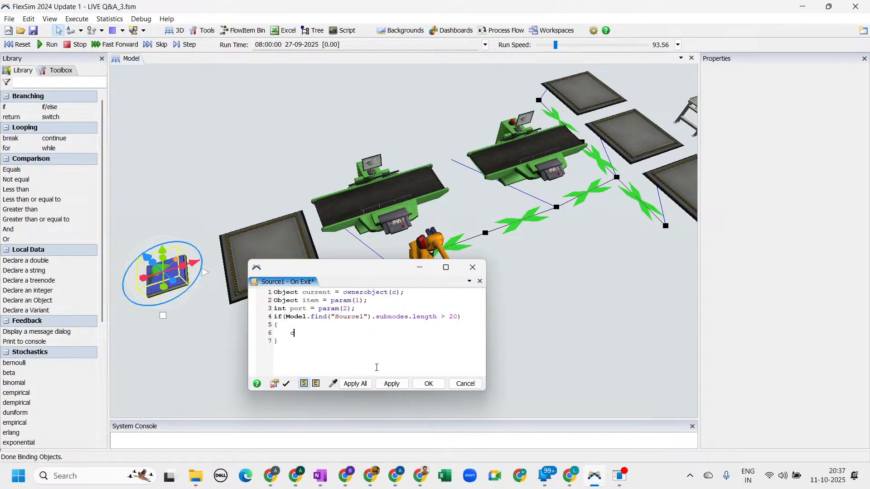
# Step: Enter closeoutput(current); inside the if block and apply the On Exit code to Source1
pyautogui.write('loseout')
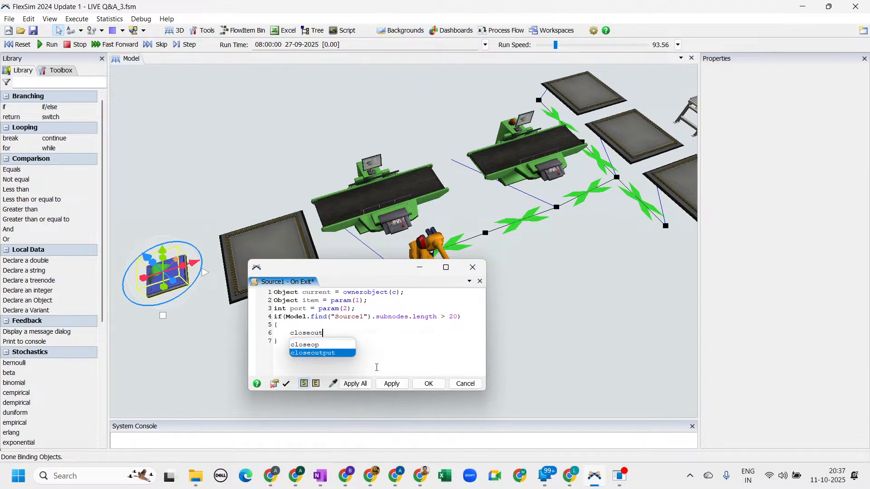
pyautogui.press('Return')
pyautogui.write('(cur')
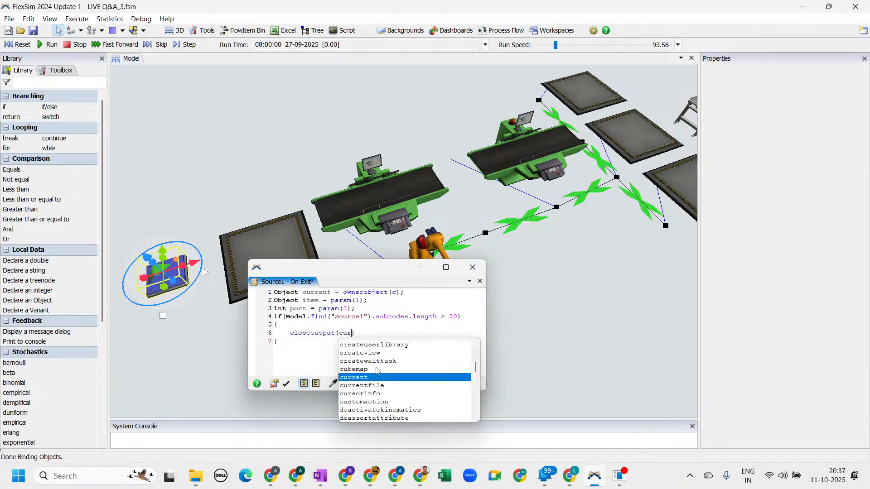
pyautogui.write('rent)')
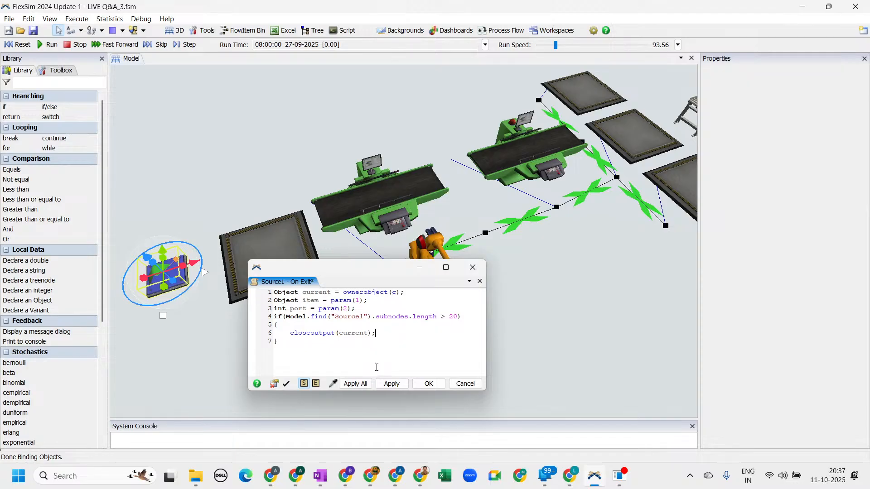
pyautogui.click(392, 384)
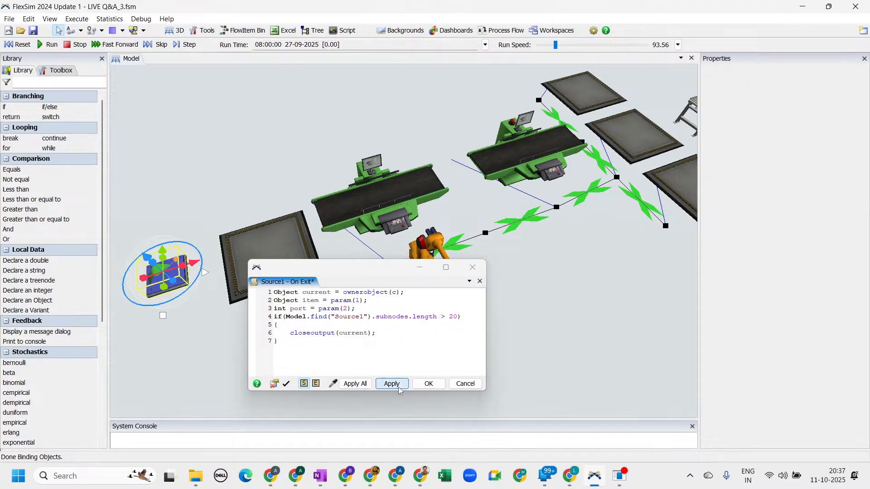
pyautogui.click(441, 387)
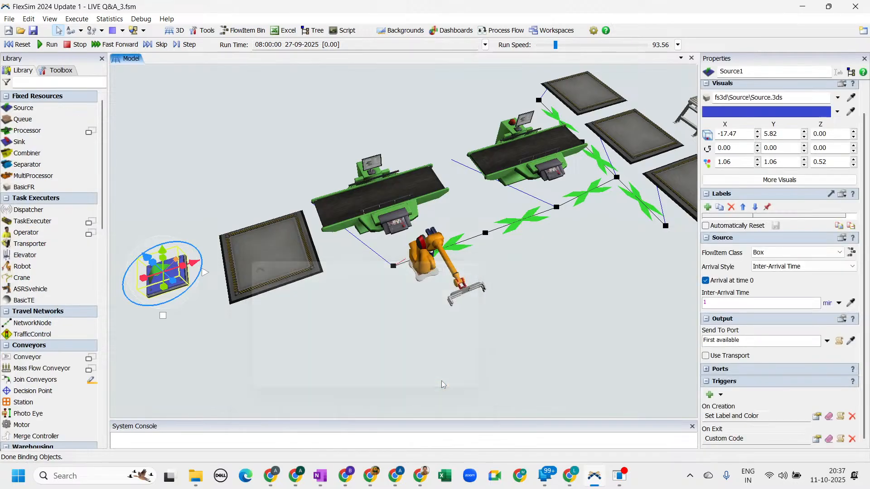
# Step: Reopen Source1's On Exit code to review the subnodes condition, keeping the editor clear of the source
pyautogui.click(839, 440)
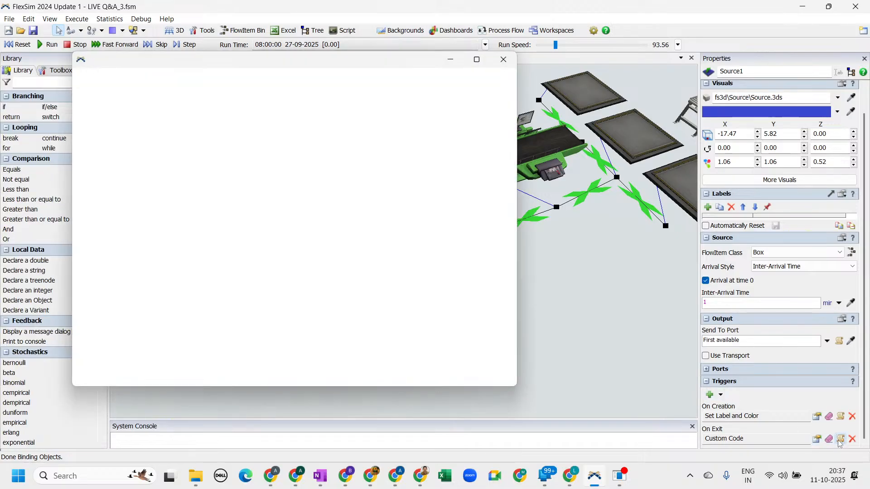
pyautogui.doubleClick(235, 116)
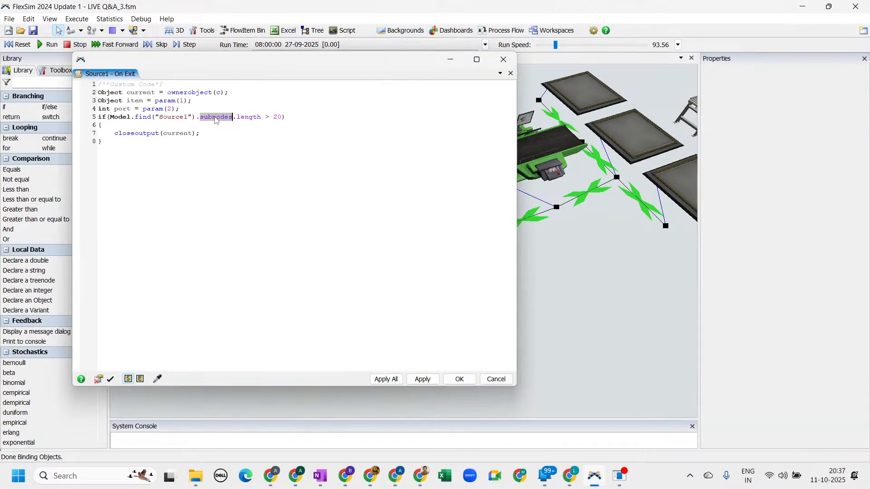
pyautogui.moveTo(204, 64); pyautogui.dragTo(391, 285)
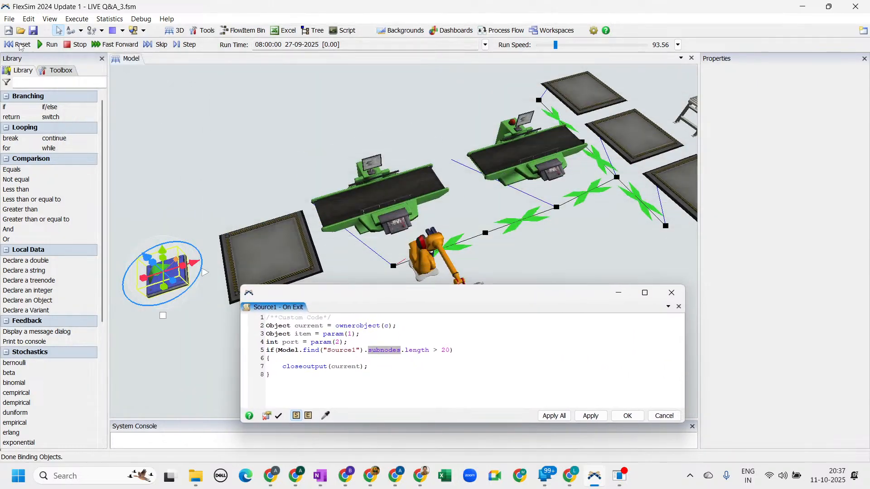
# Step: Reset and run the model to check Source1's output statistics against the subnodes condition, stopping and resetting it at the end
pyautogui.click(18, 44)
pyautogui.click(47, 44)
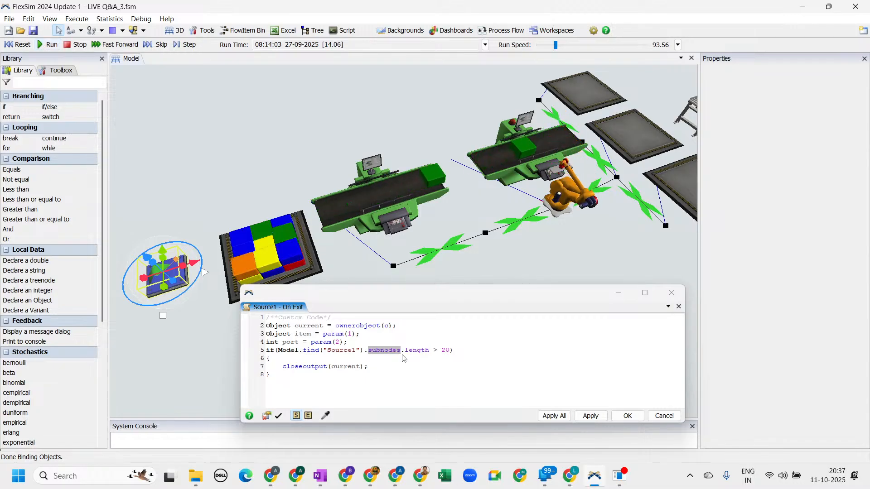
pyautogui.click(175, 297)
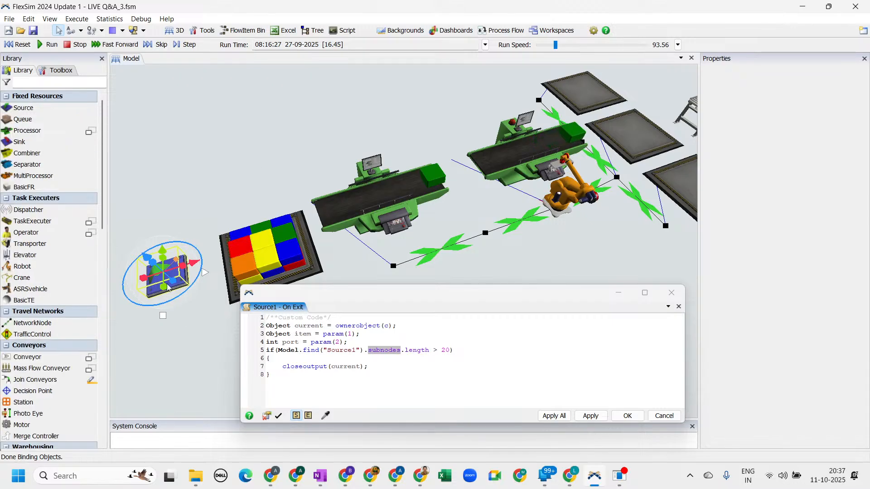
pyautogui.click(167, 287)
pyautogui.click(168, 287)
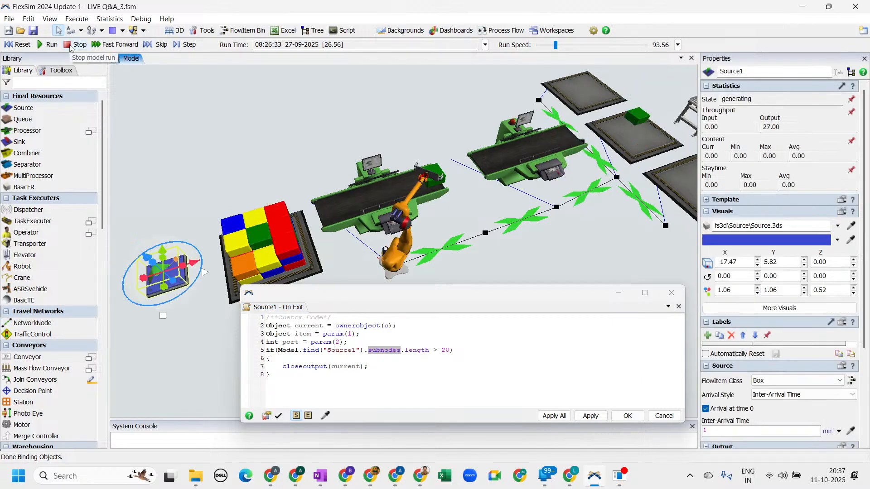
pyautogui.click(71, 46)
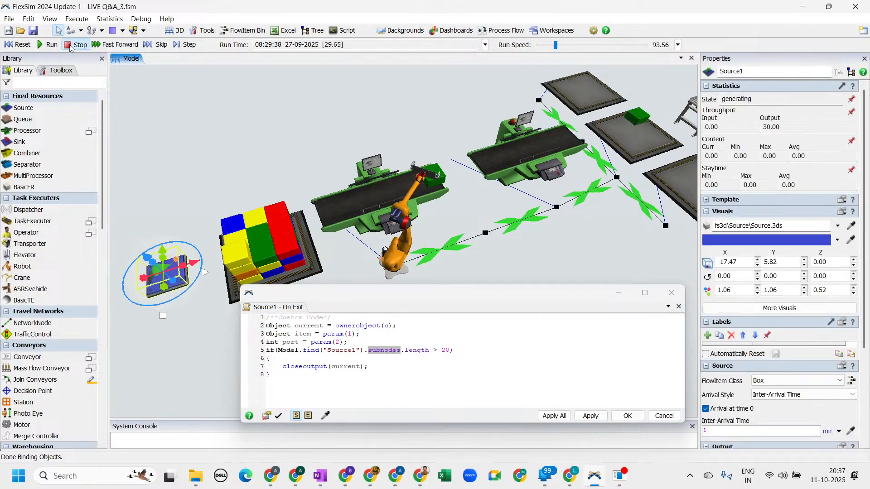
pyautogui.click(19, 45)
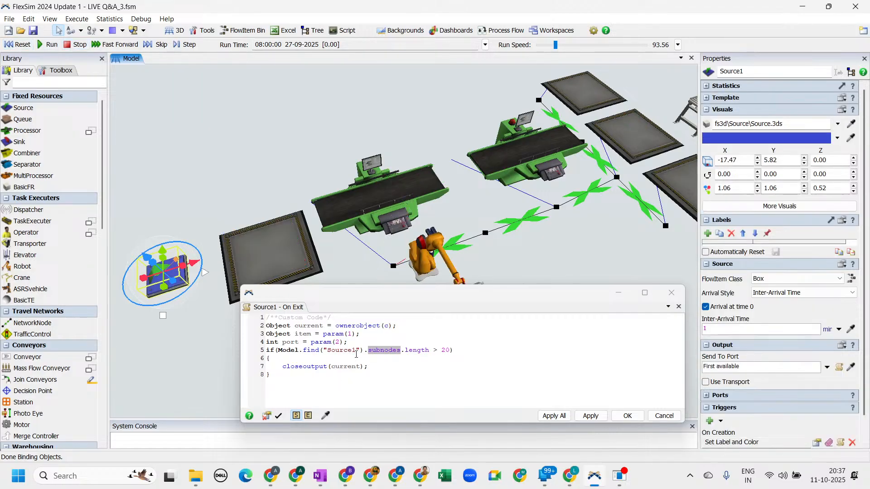
# Step: Replace the subnodes getter in the if condition with Source1's sampled stats.output.value getter and apply the On Exit code
pyautogui.moveTo(277, 350); pyautogui.dragTo(431, 350)
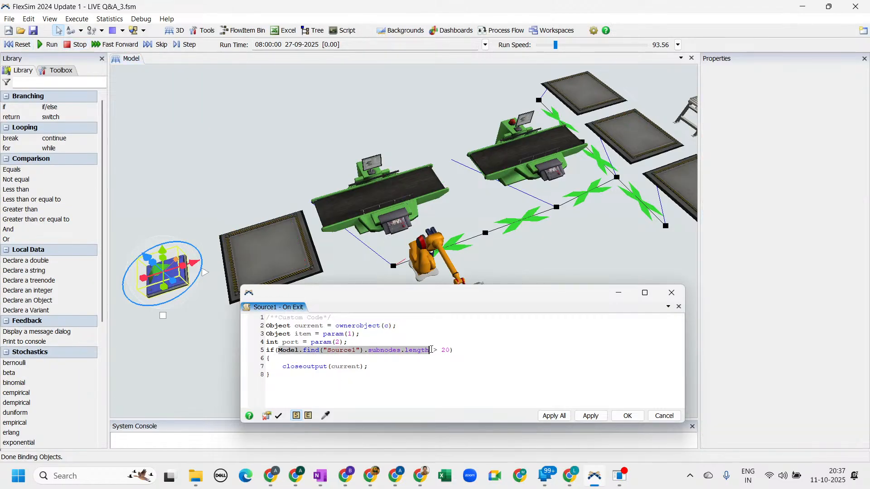
pyautogui.click(325, 415)
pyautogui.click(163, 276)
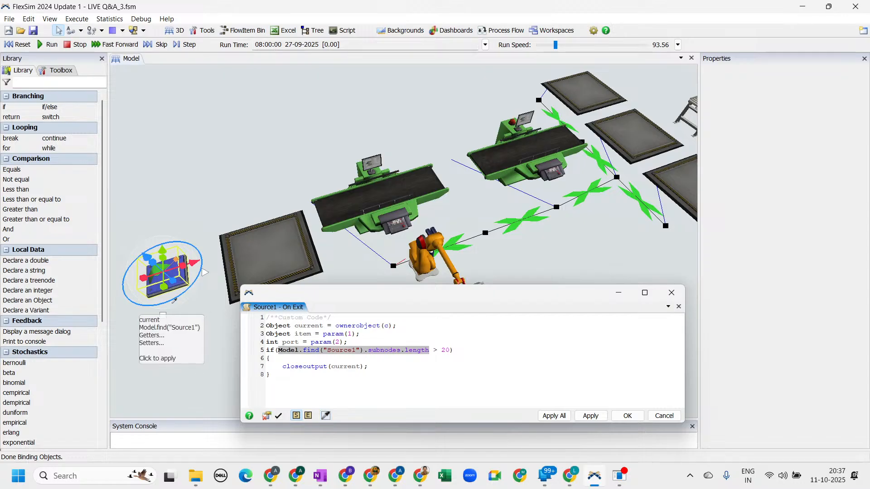
pyautogui.moveTo(199, 324)
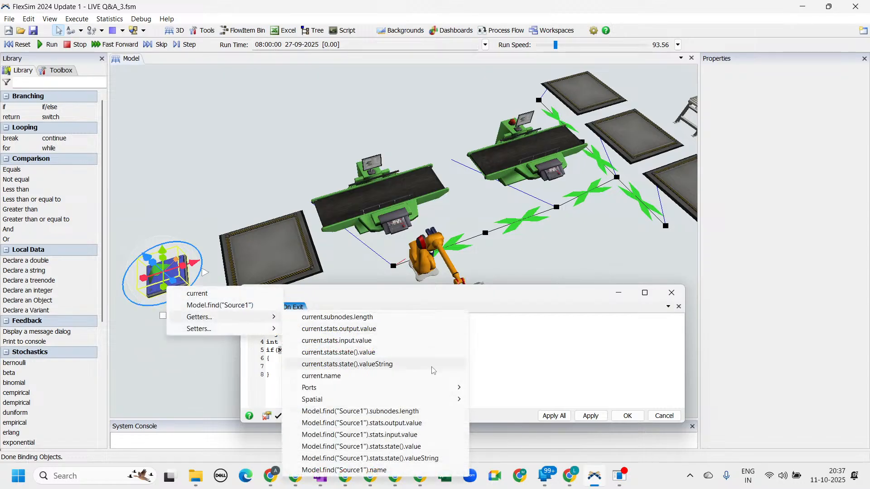
pyautogui.click(433, 425)
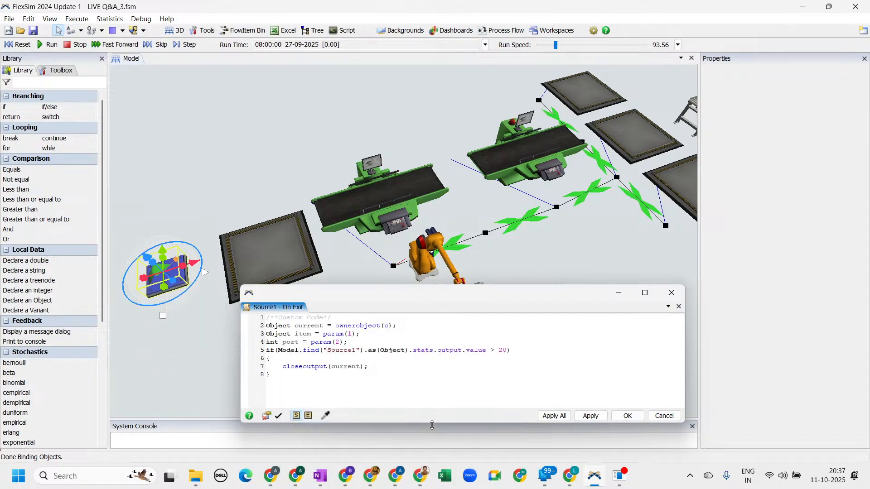
pyautogui.click(590, 416)
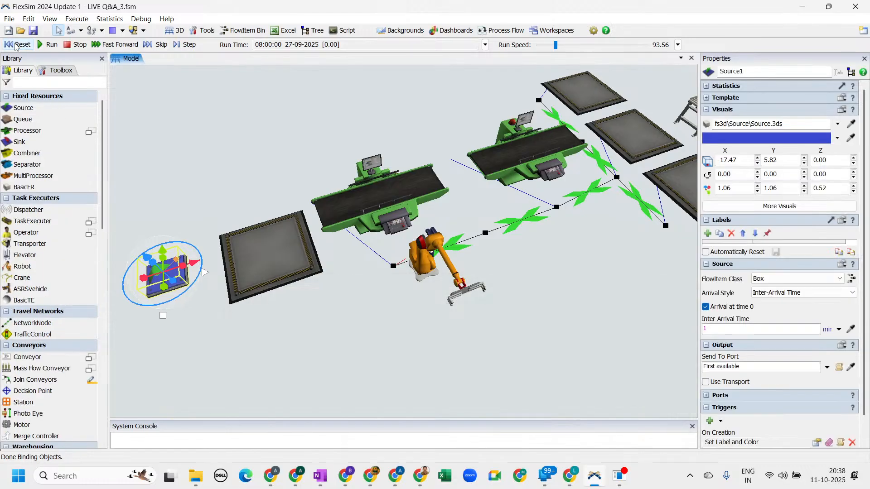
# Step: Save the model as the auto-incremented copy LIVE Q&A_4.fsm and run the simulation
pyautogui.click(9, 19)
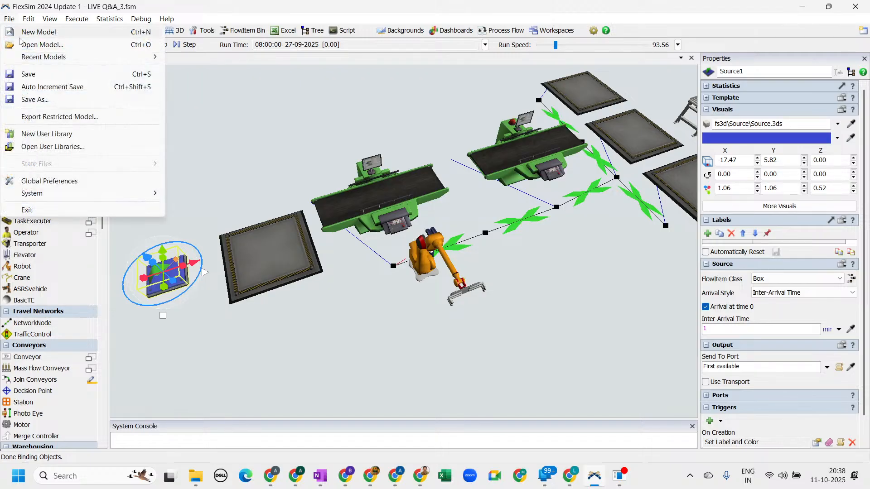
pyautogui.click(59, 85)
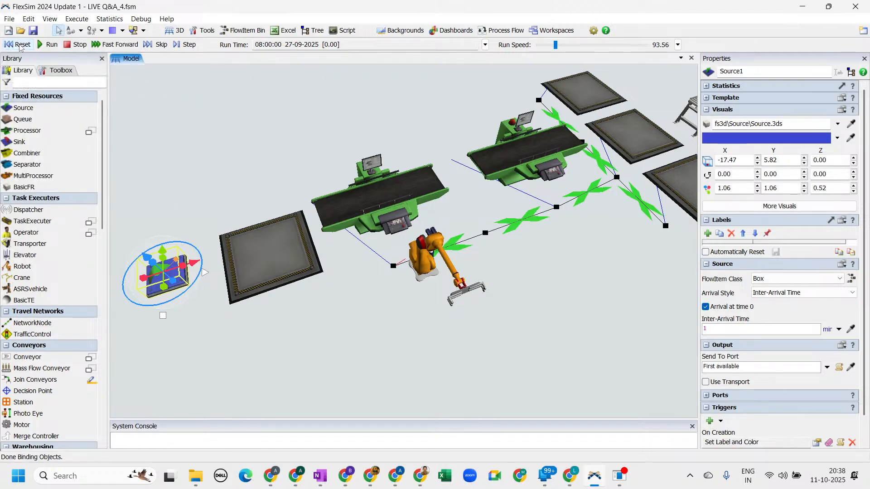
pyautogui.click(49, 45)
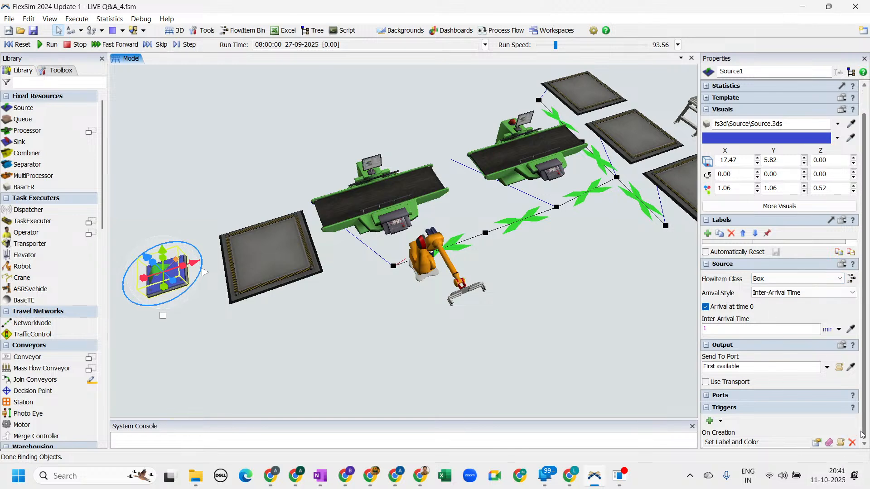
# Step: Reopen Source1's On Exit code, change the condition's comparison operator to ==, and apply the code
pyautogui.scroll(-1, 846, 436)
pyautogui.click(841, 439)
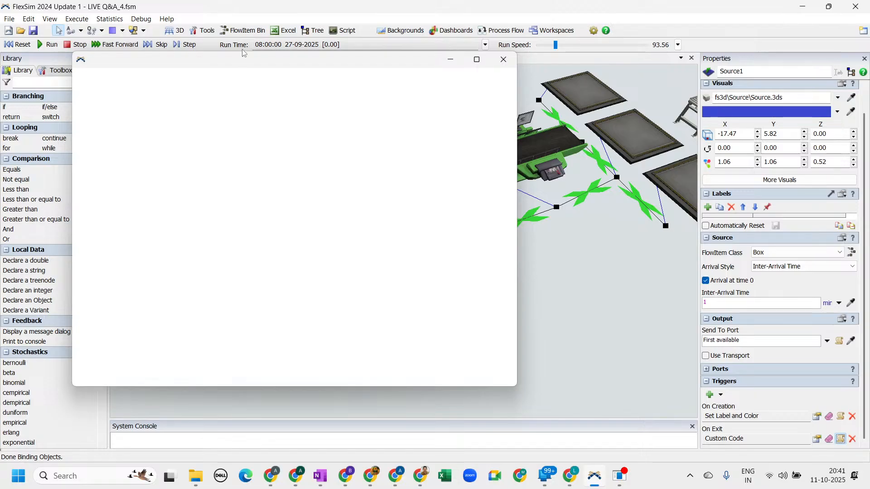
pyautogui.moveTo(247, 54); pyautogui.dragTo(551, 194)
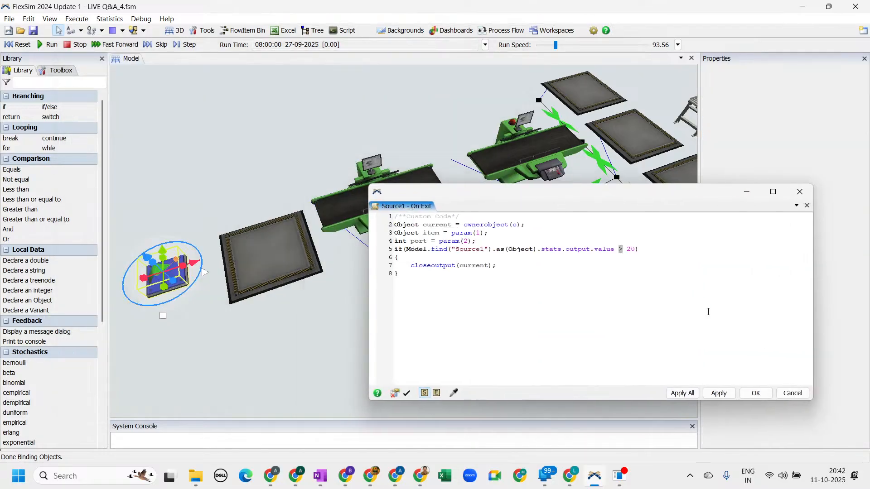
pyautogui.write('==')
pyautogui.click(720, 397)
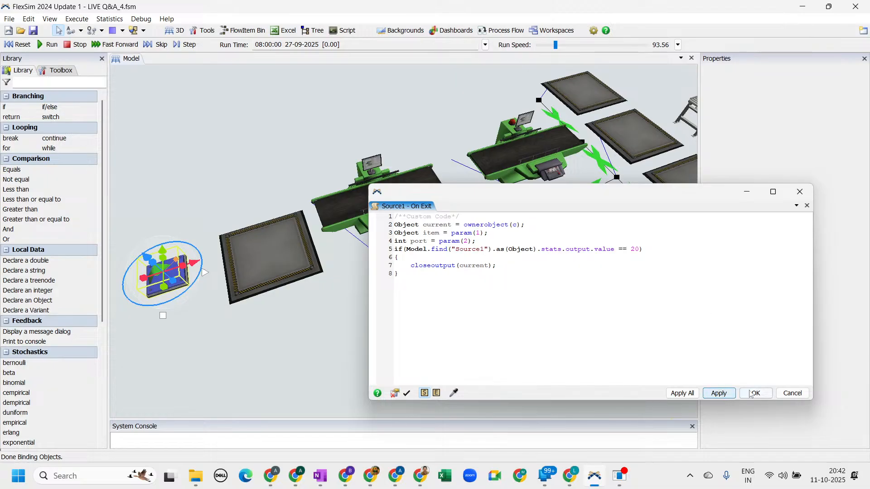
# Step: Reset and run the model, and check Source1's state and output in its statistics
pyautogui.click(24, 48)
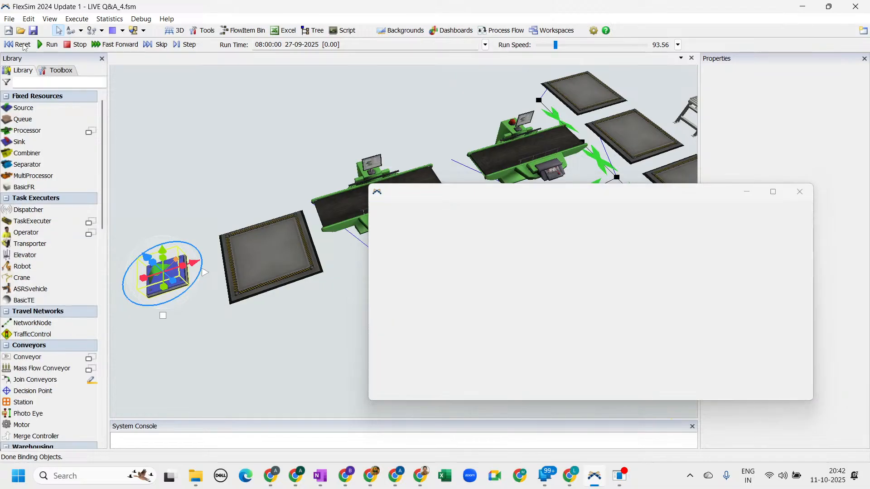
pyautogui.click(43, 49)
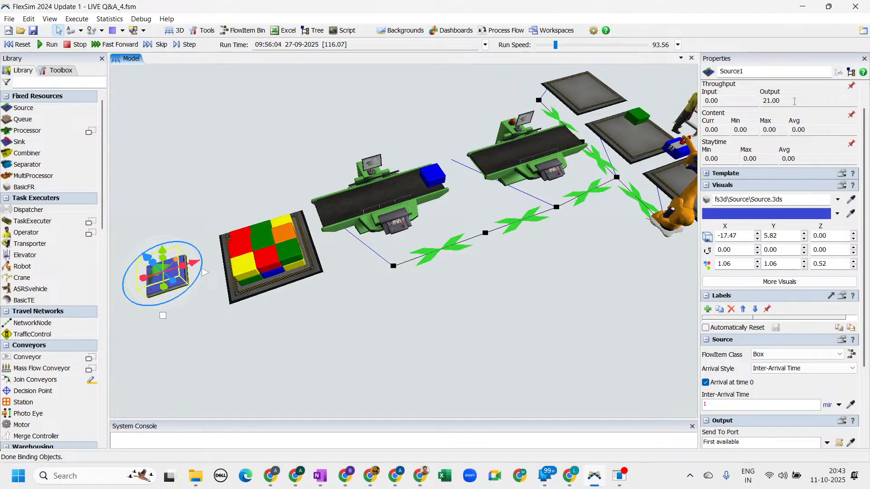
pyautogui.click(205, 223)
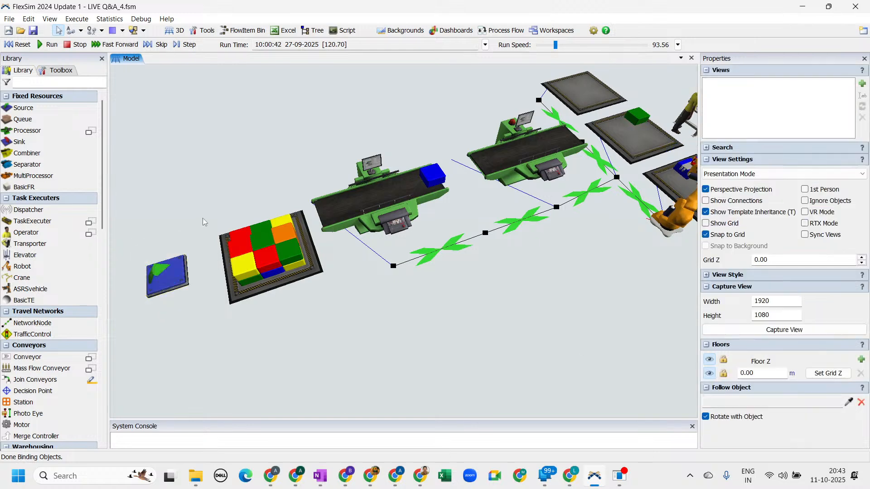
pyautogui.click(169, 278)
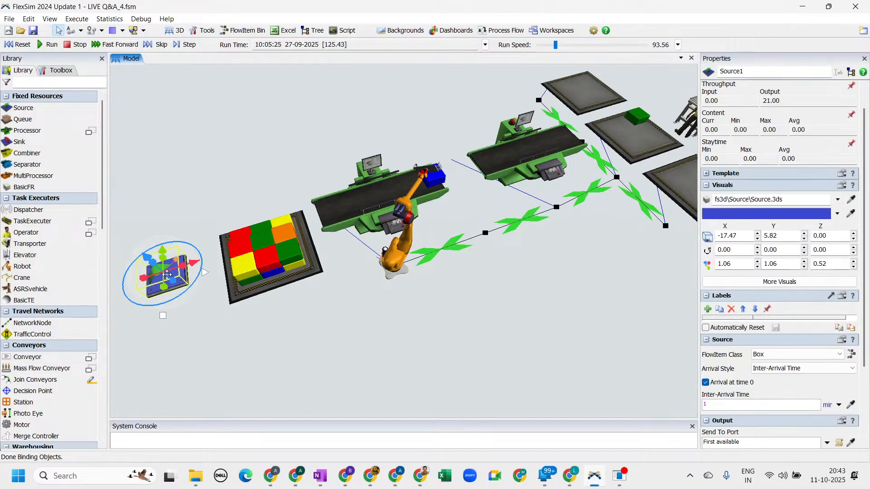
pyautogui.scroll(-3, 867, 405)
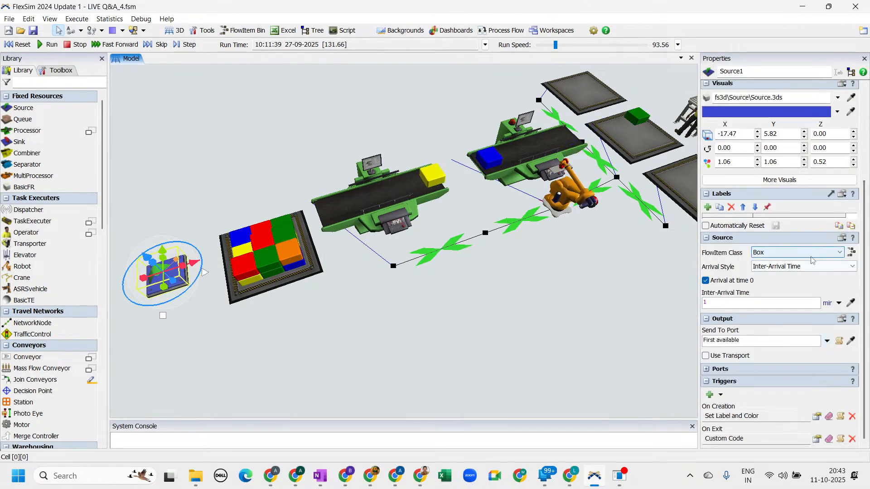
pyautogui.scroll(3, 826, 125)
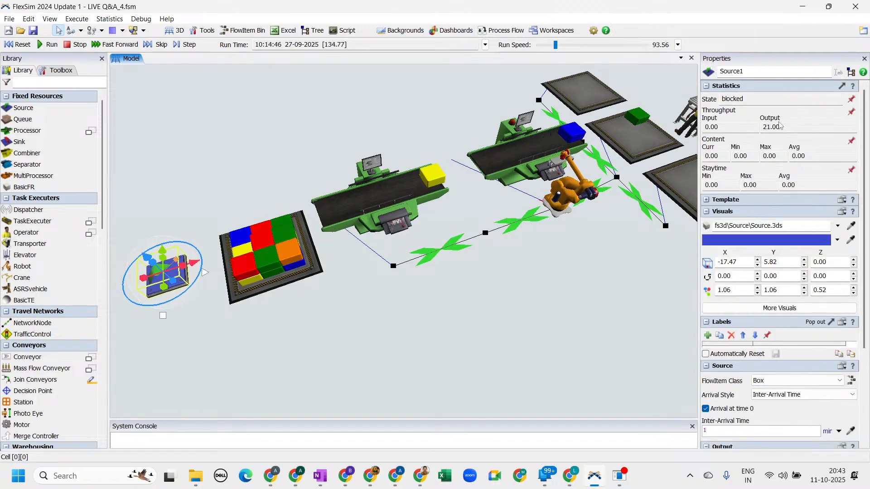
# Step: Reset the simulation and save the model under its current file name
pyautogui.click(21, 44)
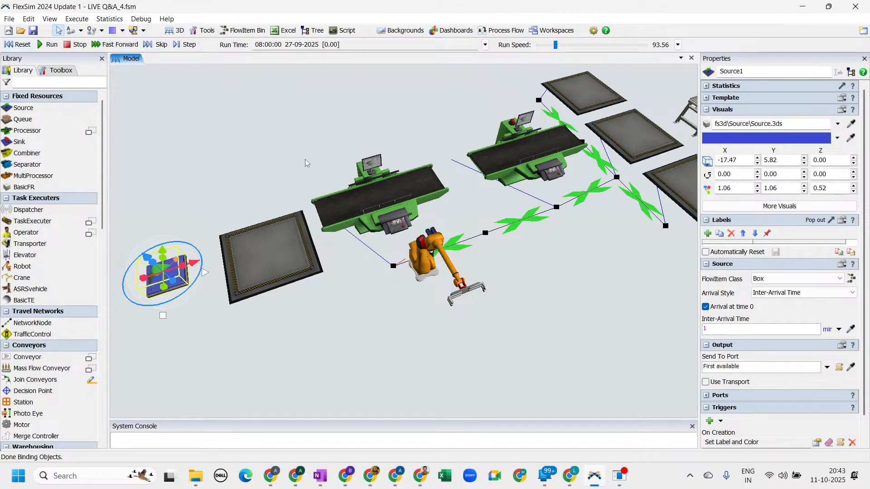
pyautogui.moveTo(608, 311); pyautogui.dragTo(527, 362)
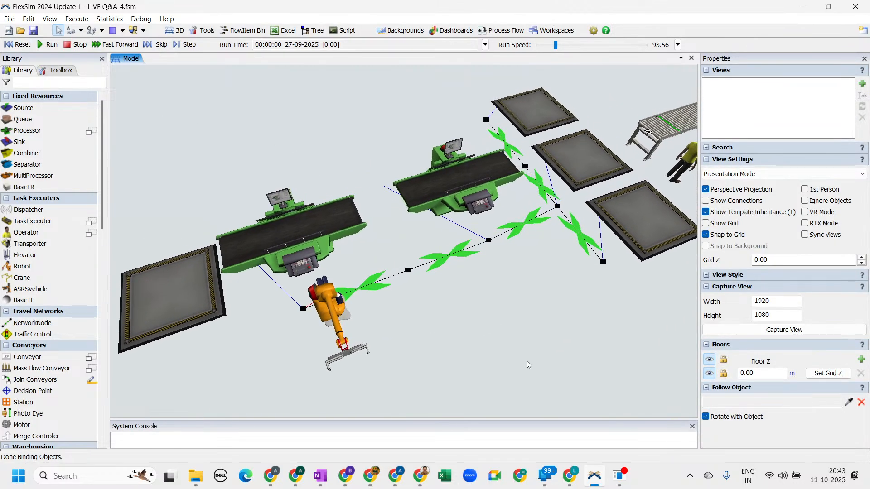
pyautogui.click(34, 31)
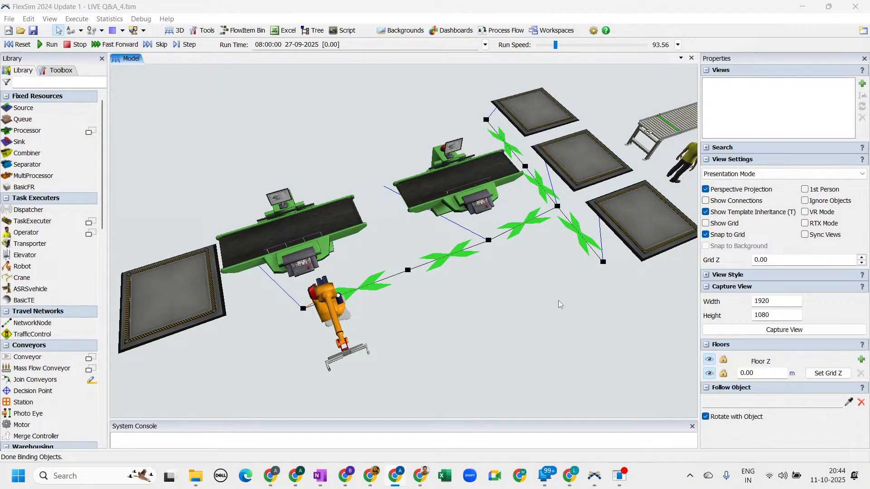
pyautogui.scroll(-4, 530, 325)
pyautogui.moveTo(512, 343); pyautogui.dragTo(415, 335)
pyautogui.scroll(3, 415, 335)
pyautogui.moveTo(415, 335); pyautogui.dragTo(539, 331, button='right')
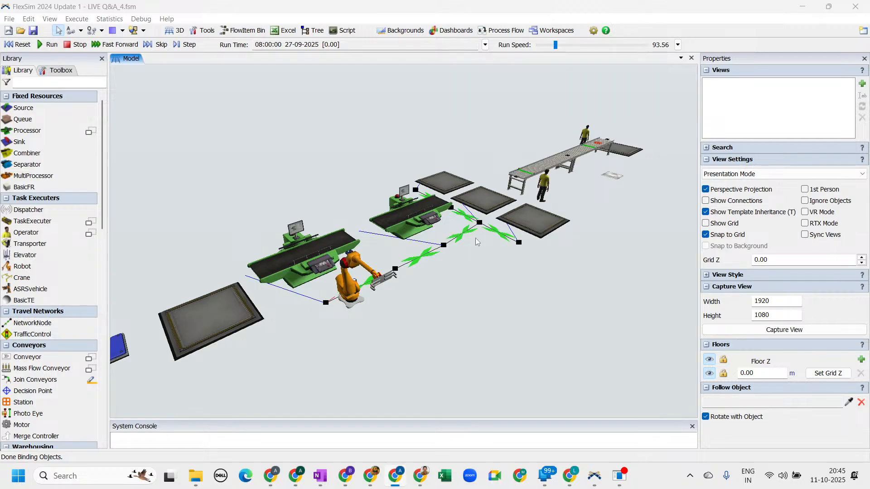
pyautogui.click(595, 479)
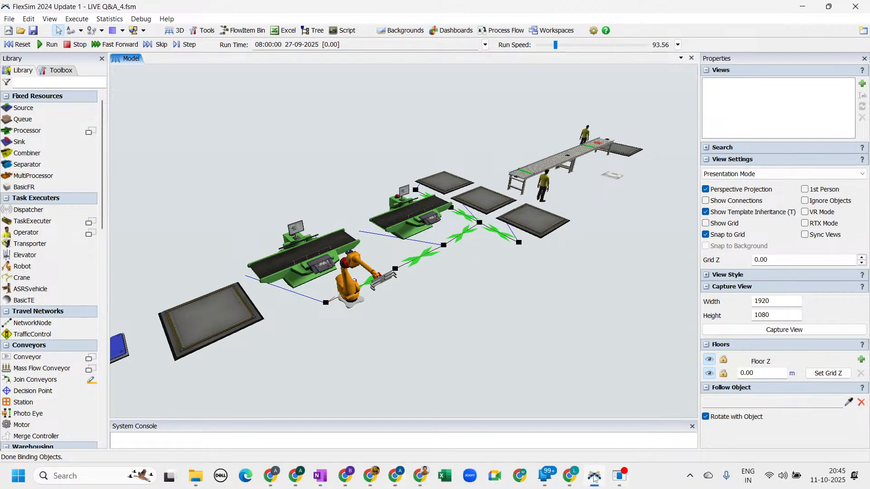